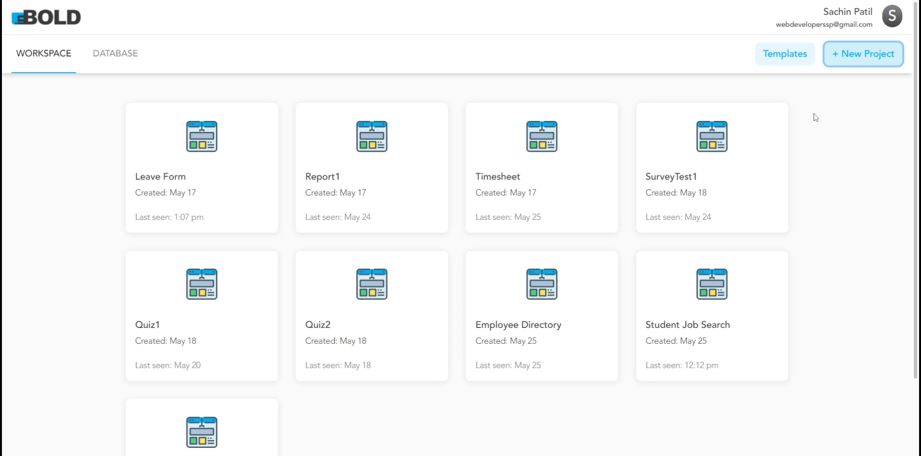
Step: Create a new Form-type project named Contact
{"action": "left_click", "coordinate": [870, 64]}
{"action": "left_click", "coordinate": [350, 140]}
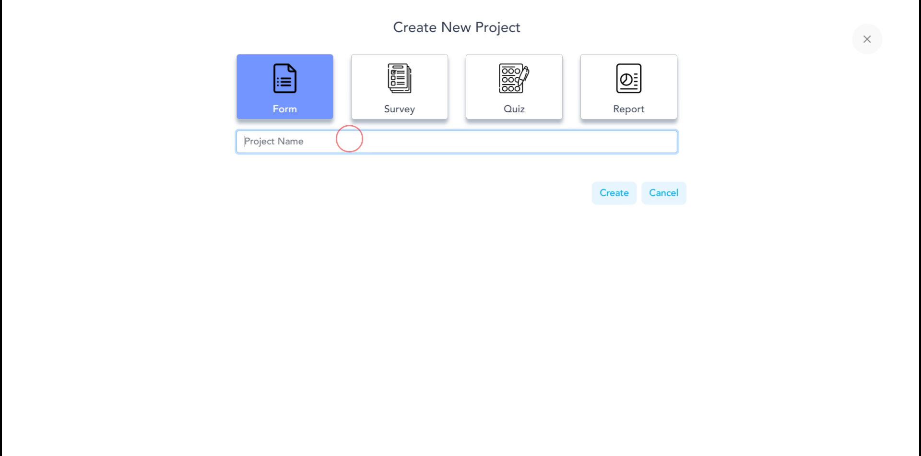
{"action": "type", "text": "Con"}
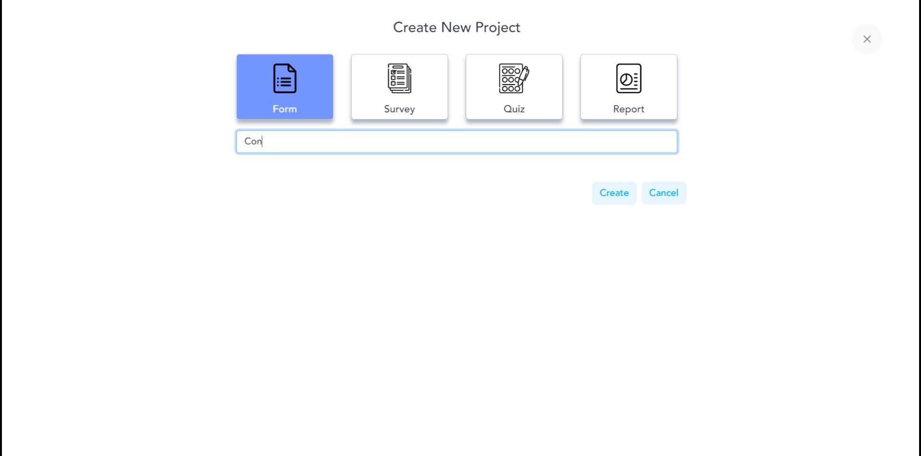
{"action": "type", "text": "tact"}
{"action": "left_click", "coordinate": [597, 191]}
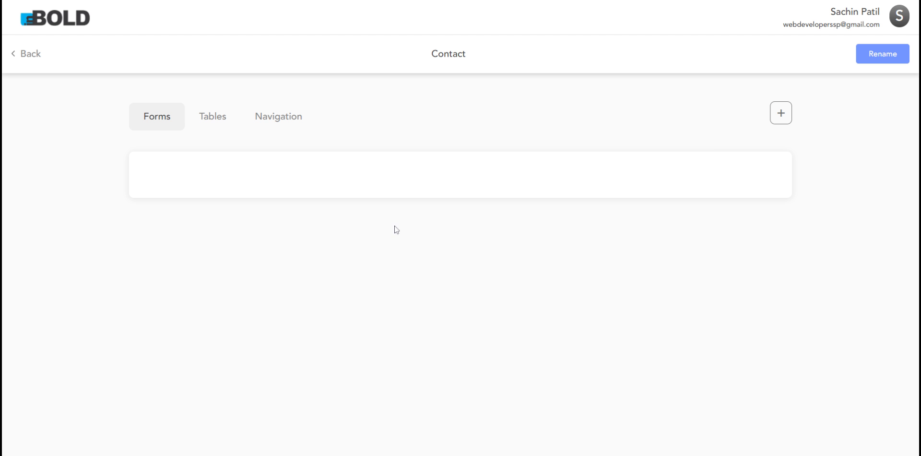
Step: Add a new form called Contact to the project and open it in the designer
{"action": "left_click", "coordinate": [781, 114]}
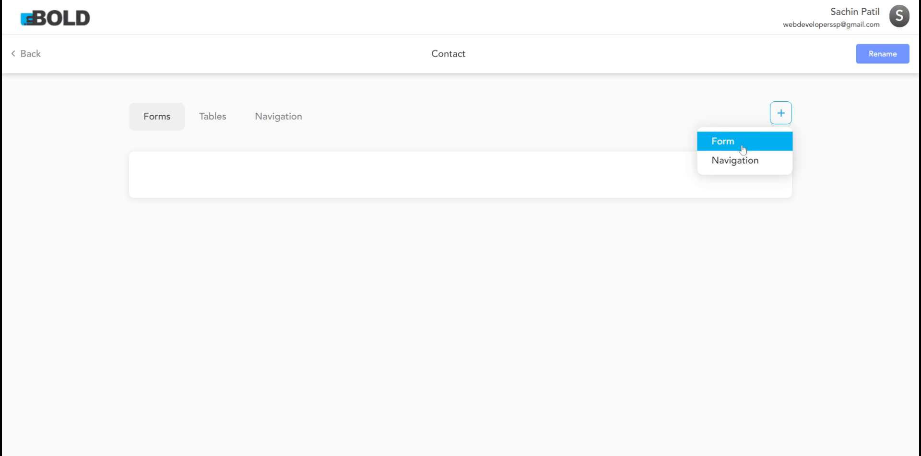
{"action": "left_click", "coordinate": [742, 146]}
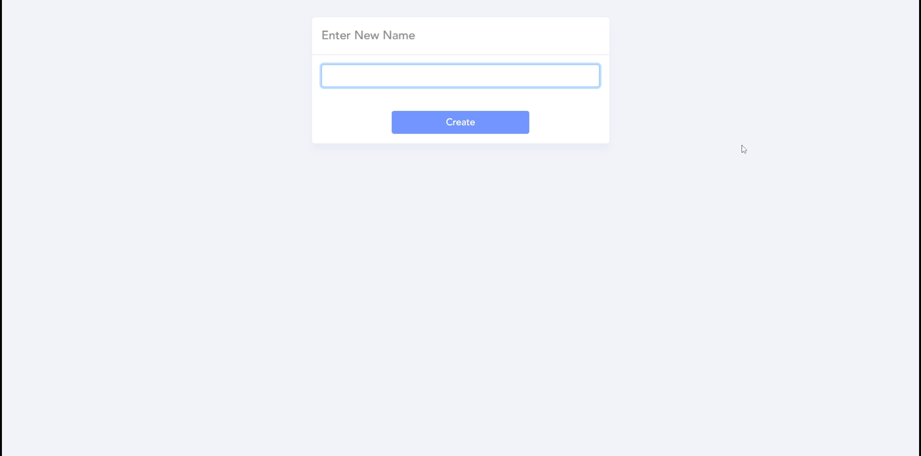
{"action": "type", "text": "Contact"}
{"action": "left_click", "coordinate": [485, 128]}
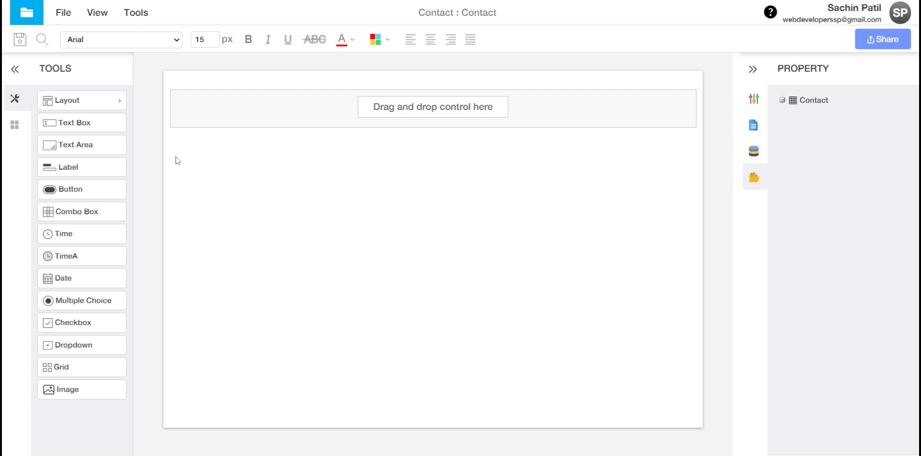
Step: Change the Contact form's Width property from 90% to 60%
{"action": "left_click", "coordinate": [142, 16]}
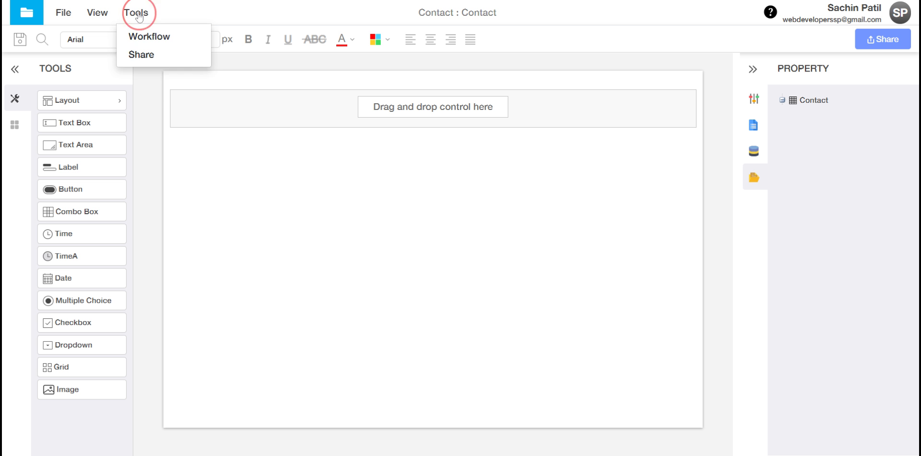
{"action": "left_click", "coordinate": [104, 13]}
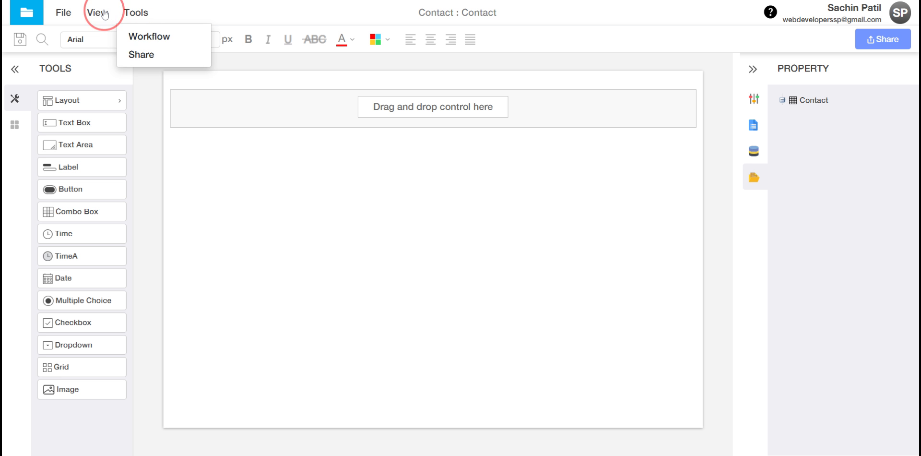
{"action": "left_click", "coordinate": [150, 115]}
{"action": "left_click", "coordinate": [754, 98]}
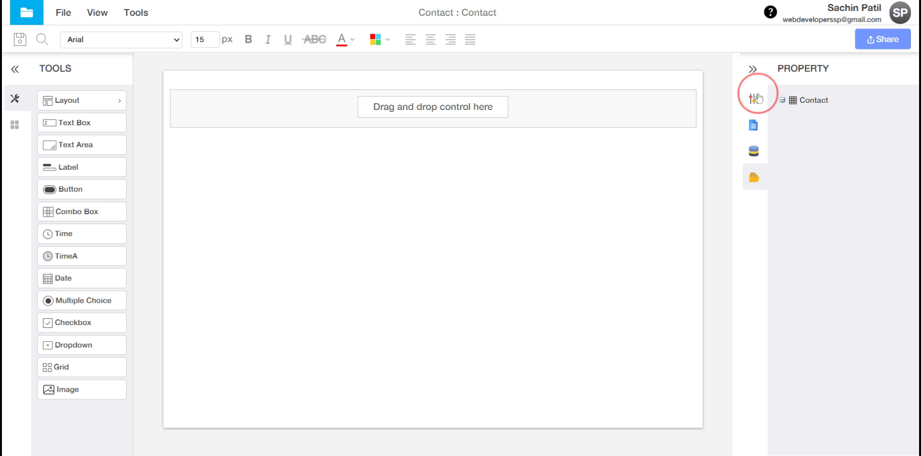
{"action": "left_click", "coordinate": [873, 165]}
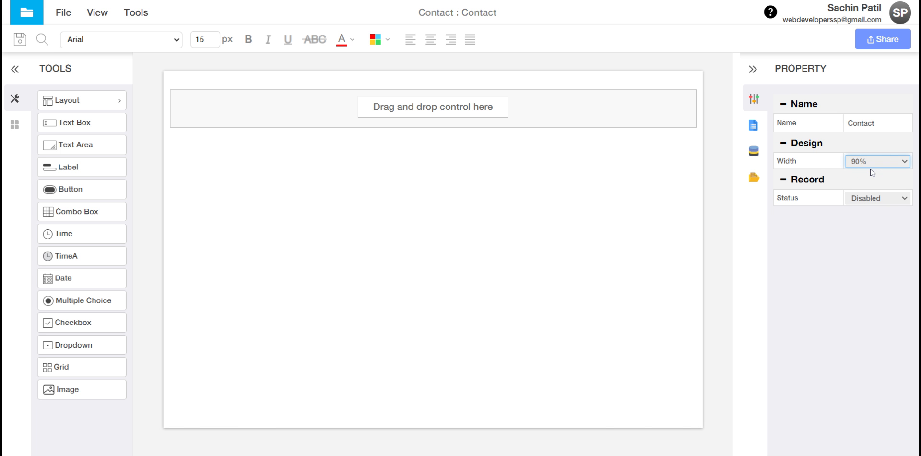
{"action": "left_click", "coordinate": [866, 207]}
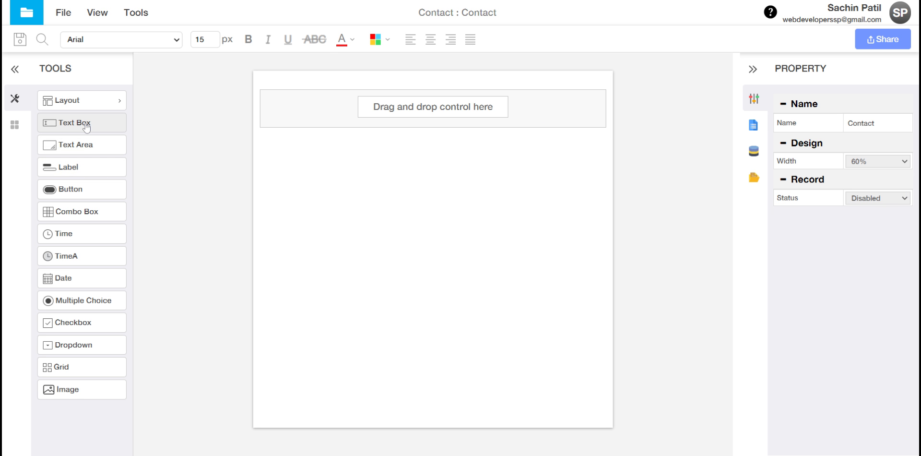
Step: Add a text box labelled First Name with control name FirstName to the canvas
{"action": "left_click_drag", "start_coordinate": [85, 126], "coordinate": [376, 121]}
{"action": "left_click", "coordinate": [376, 109]}
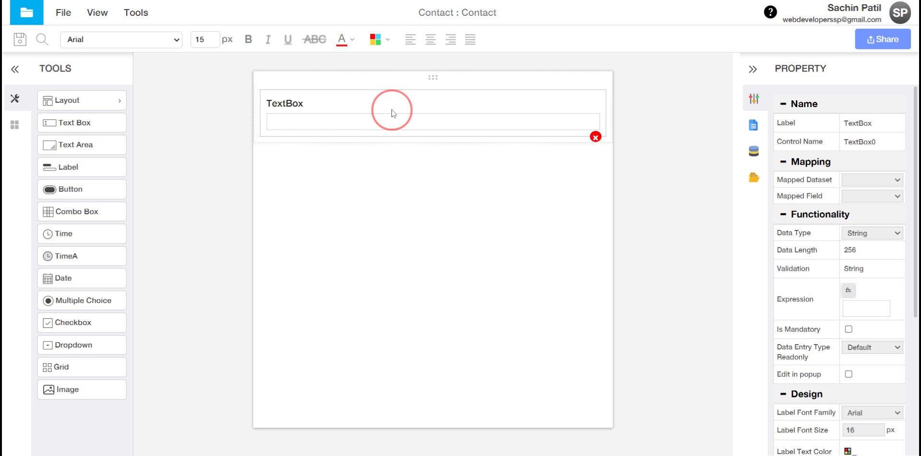
{"action": "left_click", "coordinate": [845, 122]}
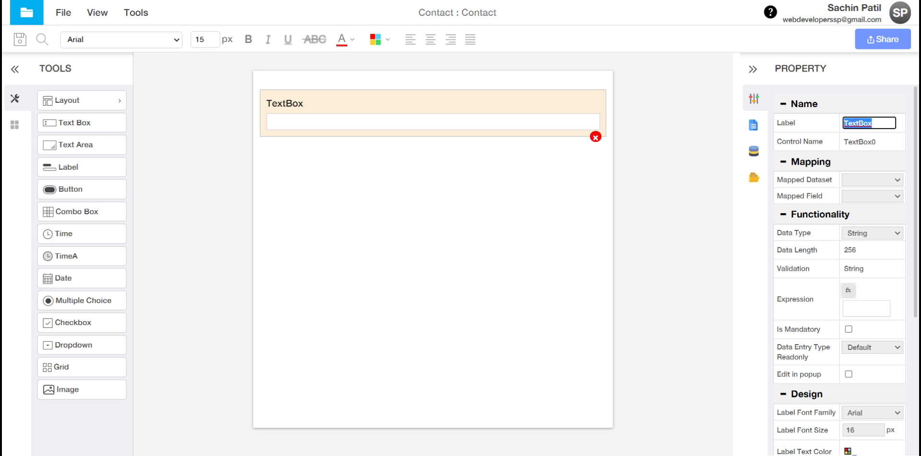
{"action": "type", "text": "First Name"}
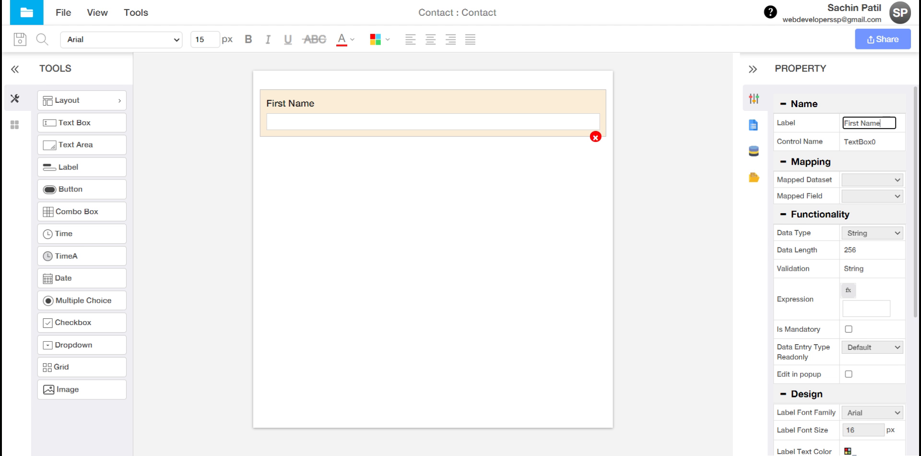
{"action": "key", "text": "Tab"}
{"action": "type", "text": "First"}
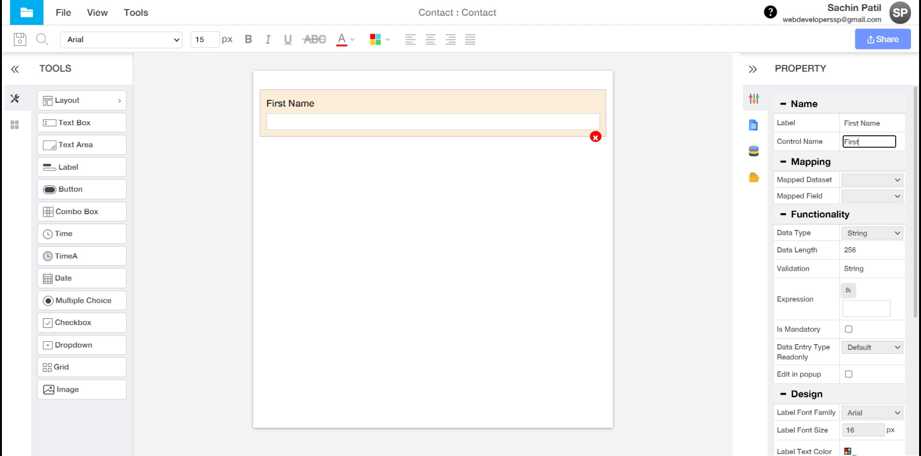
{"action": "type", "text": "Name"}
{"action": "key", "text": "Tab"}
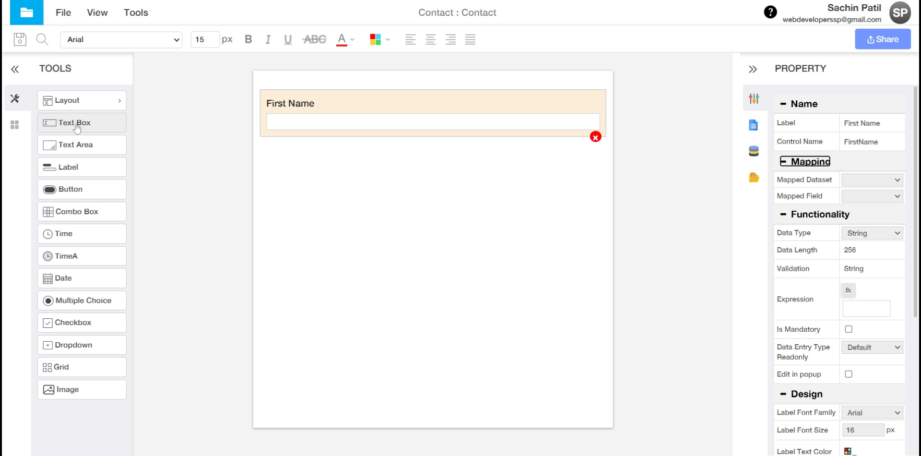
Step: Add a text box below First Name labelled Last Name with control name LastName
{"action": "left_click_drag", "start_coordinate": [77, 127], "coordinate": [350, 165]}
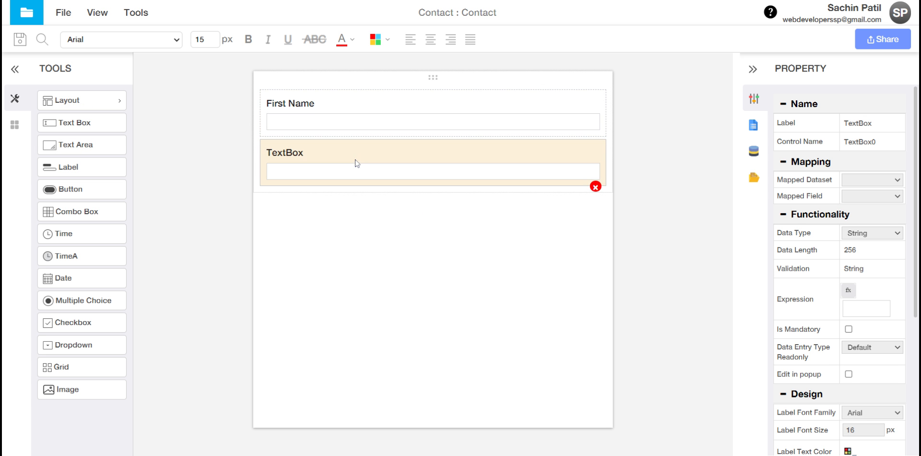
{"action": "left_click", "coordinate": [856, 123]}
{"action": "type", "text": "N"}
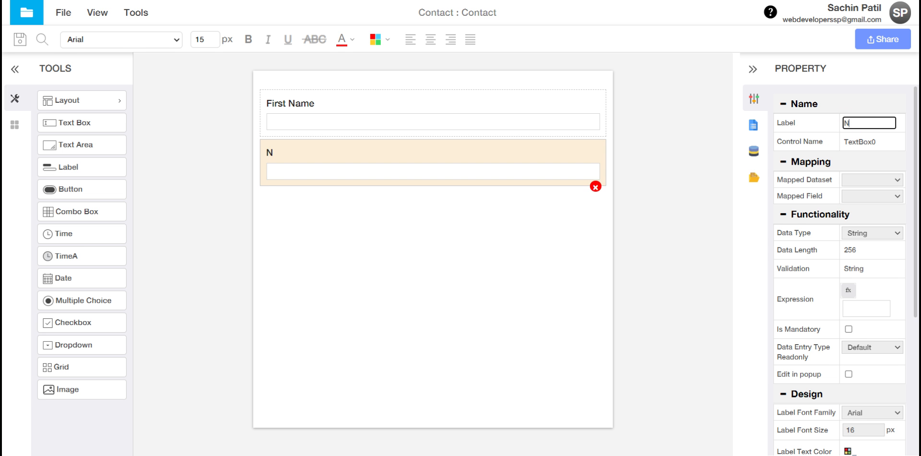
{"action": "key", "text": "BackSpace"}
{"action": "type", "text": "Last Name"}
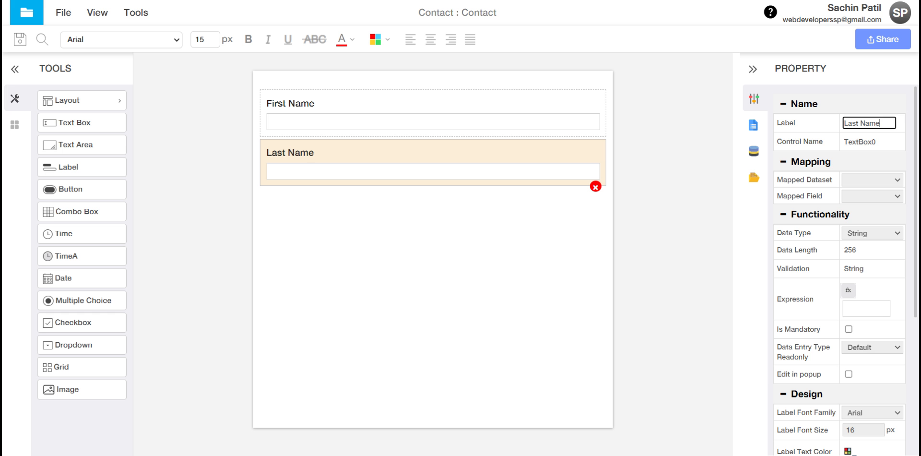
{"action": "key", "text": "Tab"}
{"action": "key", "text": "BackSpace"}
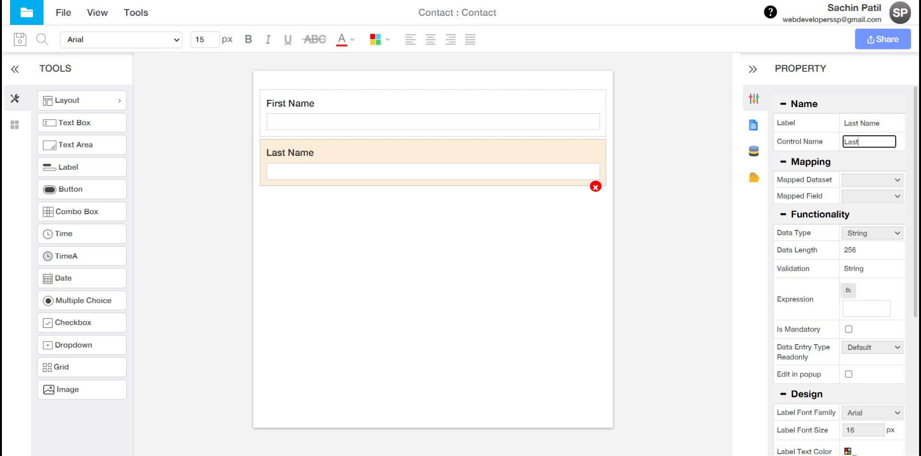
{"action": "type", "text": "LastName"}
{"action": "key", "text": "Tab"}
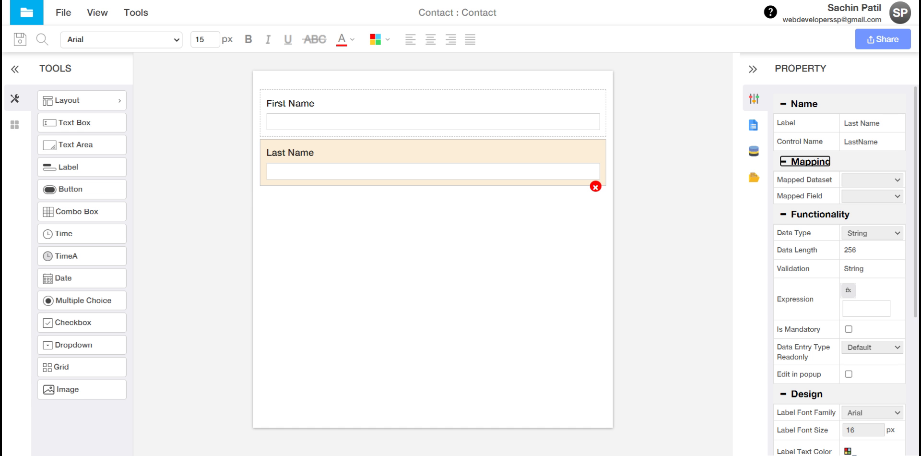
Step: Mark both the First Name and Last Name fields as mandatory
{"action": "left_click", "coordinate": [547, 107]}
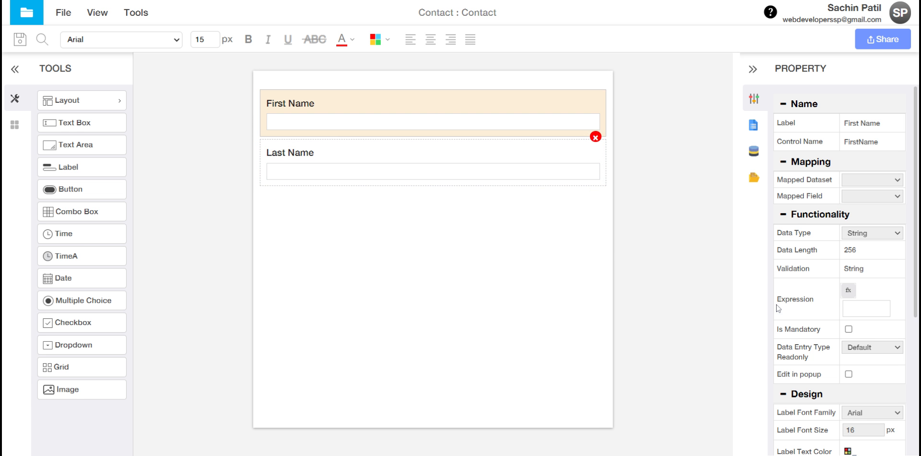
{"action": "left_click", "coordinate": [849, 329]}
{"action": "left_click", "coordinate": [522, 157]}
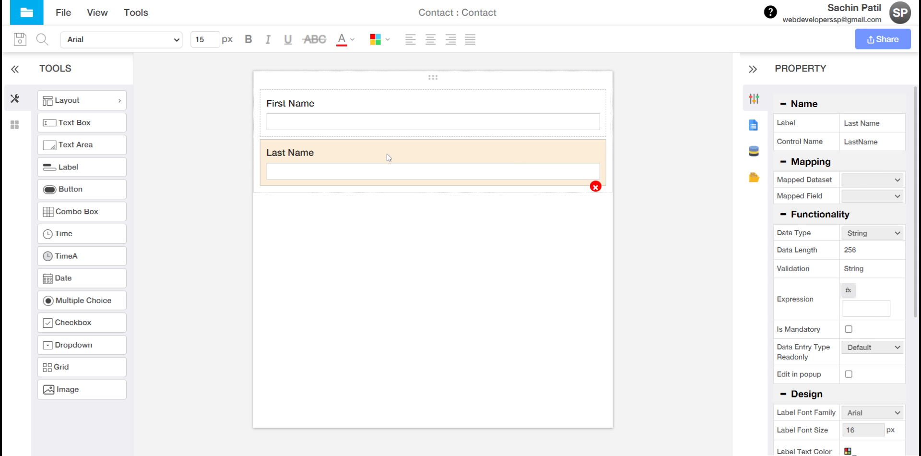
{"action": "left_click", "coordinate": [849, 330]}
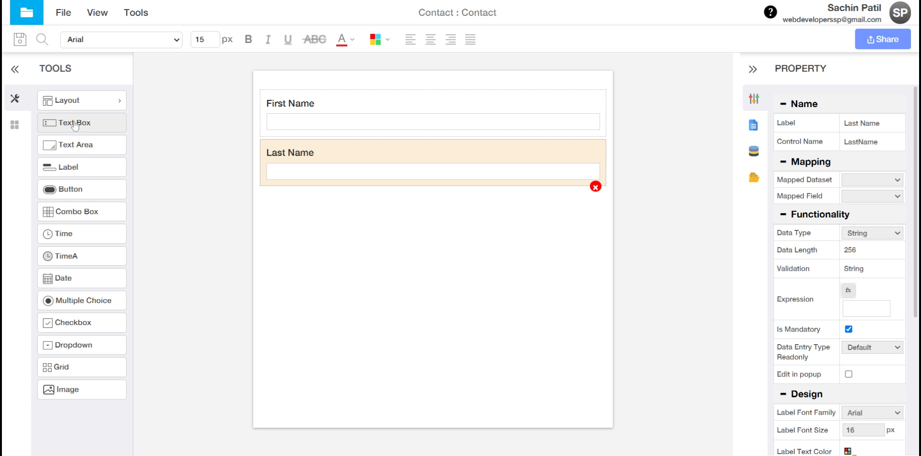
Step: Add a mandatory text box labelled Email, control name Email, below Last Name
{"action": "left_click_drag", "start_coordinate": [73, 123], "coordinate": [409, 211]}
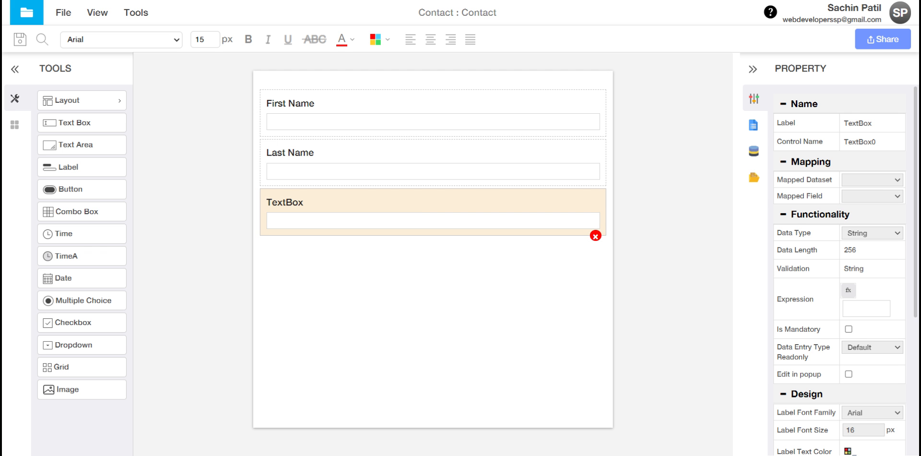
{"action": "left_click", "coordinate": [858, 123]}
{"action": "type", "text": "Email"}
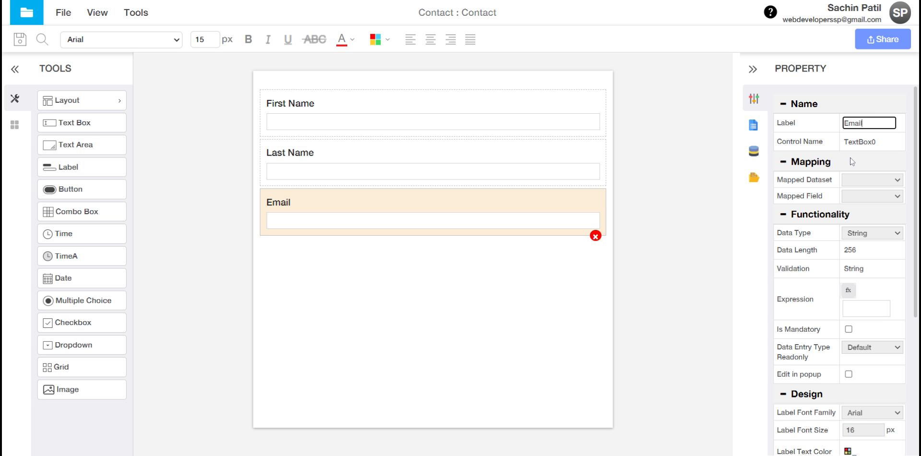
{"action": "key", "text": "Tab"}
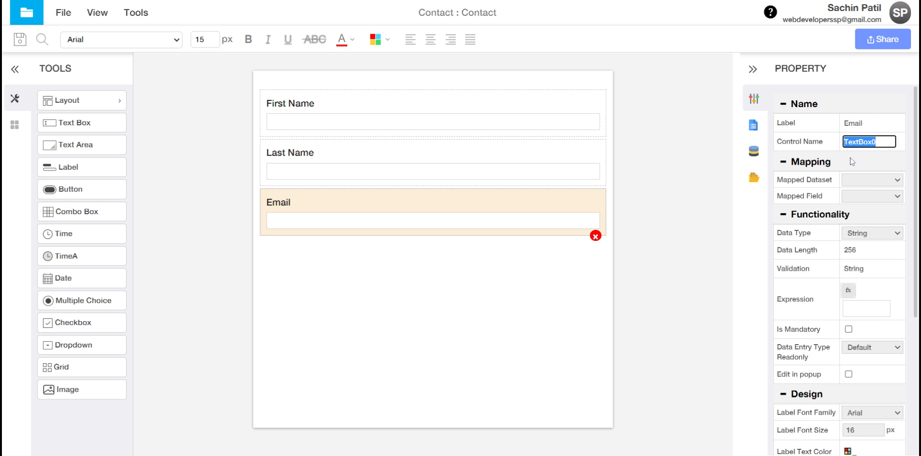
{"action": "type", "text": "Email"}
{"action": "key", "text": "Tab"}
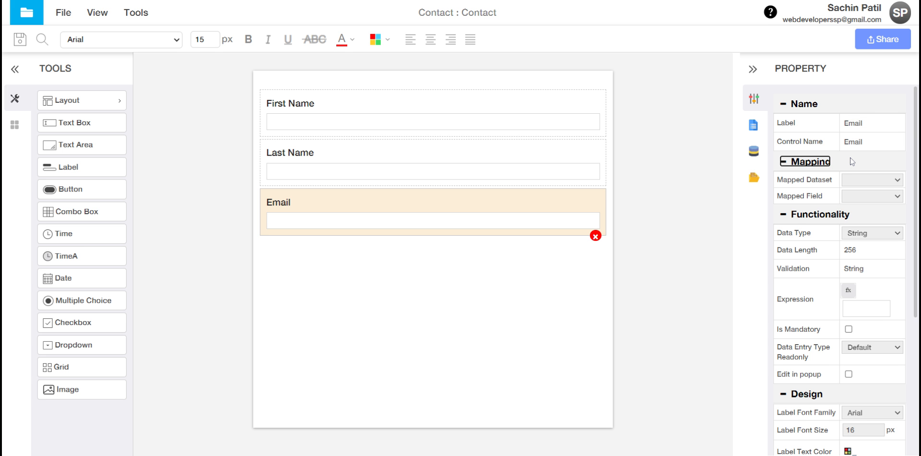
{"action": "left_click", "coordinate": [849, 329]}
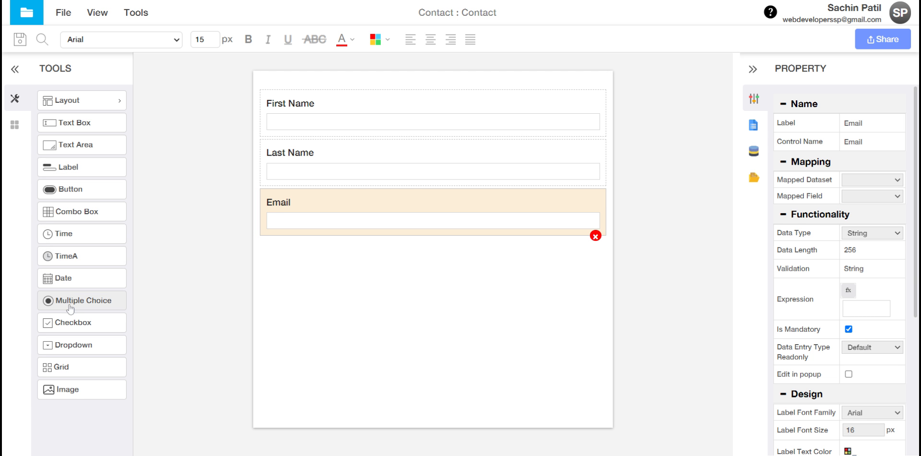
Step: Place a calendar field between Last Name and Email and select its label
{"action": "left_click_drag", "start_coordinate": [58, 278], "coordinate": [397, 210]}
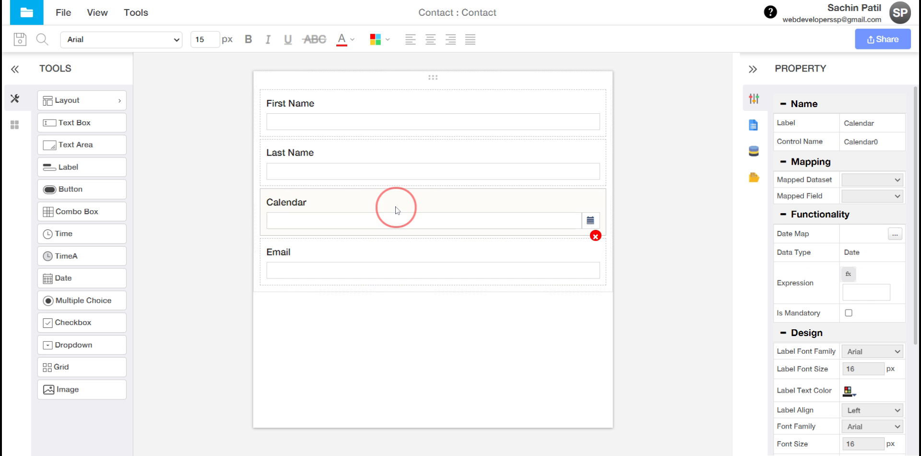
{"action": "double_click", "coordinate": [858, 128]}
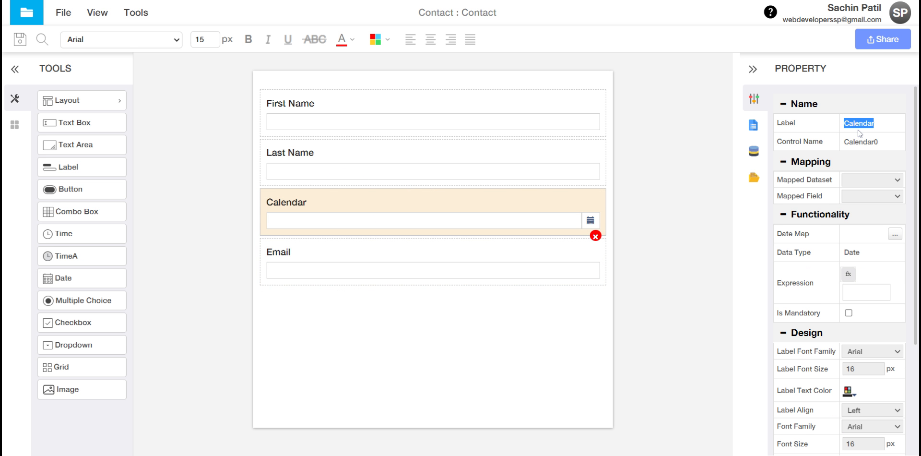
{"action": "scroll", "coordinate": [859, 133], "scroll_direction": "down", "scroll_amount": 3}
{"action": "scroll", "coordinate": [839, 192], "scroll_direction": "up", "scroll_amount": 3}
{"action": "left_click", "coordinate": [872, 124]}
{"action": "left_click", "coordinate": [880, 123]}
{"action": "left_click", "coordinate": [887, 269]}
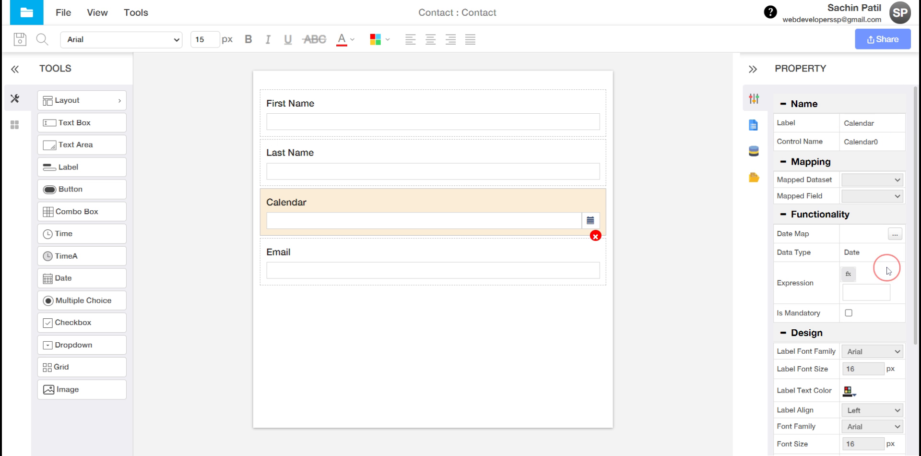
{"action": "left_click", "coordinate": [865, 125]}
Step: Label the calendar field Date Of Birth, control name DateOfBirth, and make it mandatory
{"action": "type", "text": "D"}
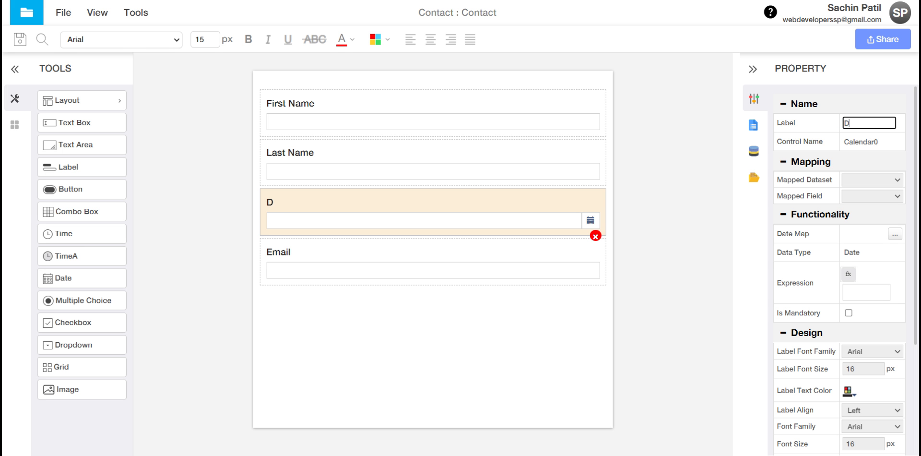
{"action": "type", "text": "ate Of Birth"}
{"action": "key", "text": "Tab"}
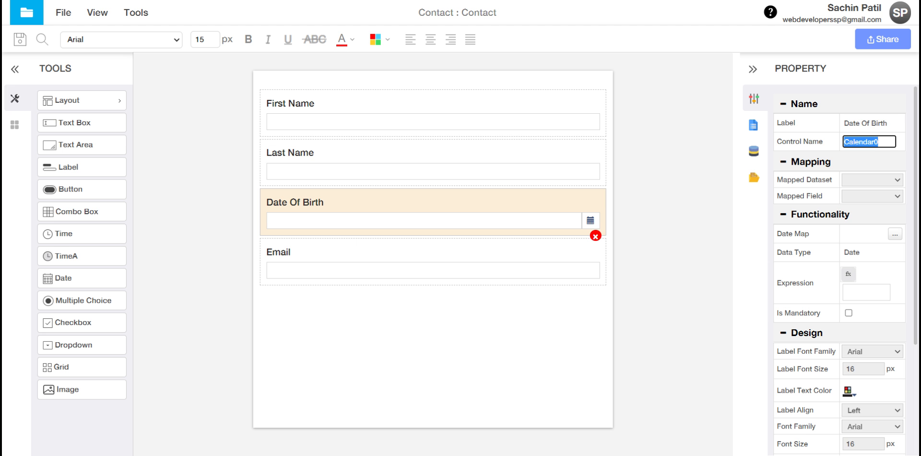
{"action": "type", "text": "DateOfBirth"}
{"action": "key", "text": "Tab"}
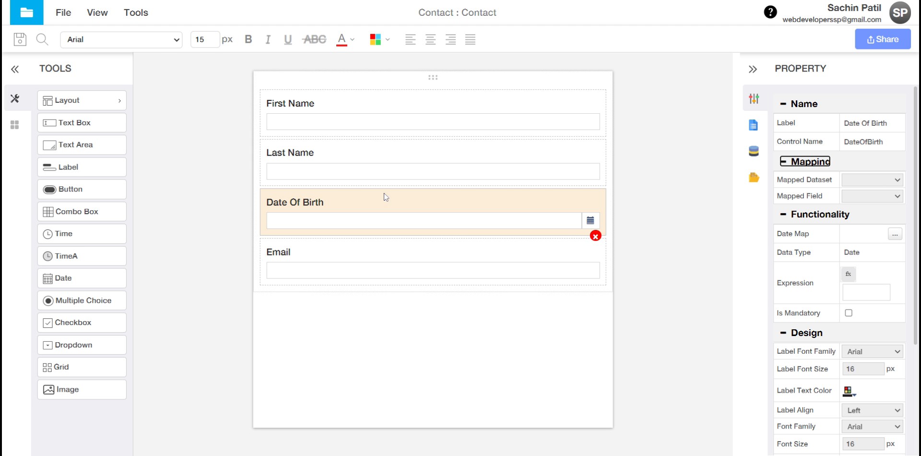
{"action": "left_click", "coordinate": [849, 313]}
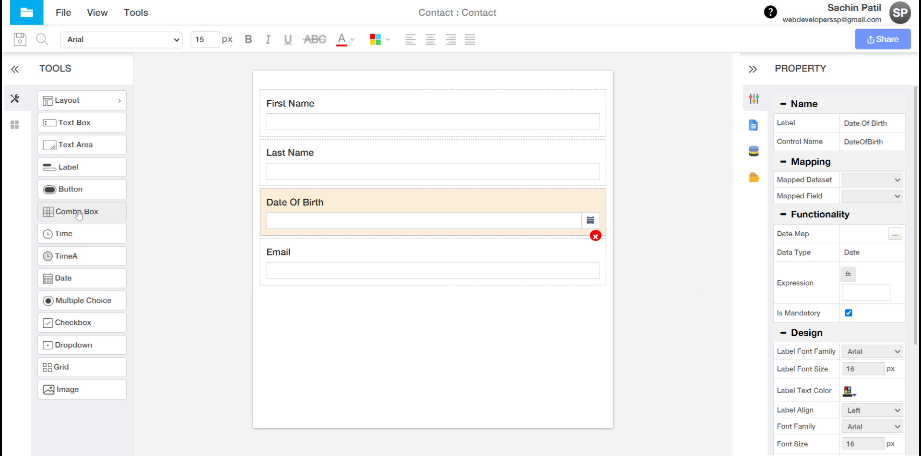
Step: Add a text box below Email labelled Mobile Number with control name MobileNumber
{"action": "left_click_drag", "start_coordinate": [80, 153], "coordinate": [53, 192]}
{"action": "left_click_drag", "start_coordinate": [74, 123], "coordinate": [391, 304]}
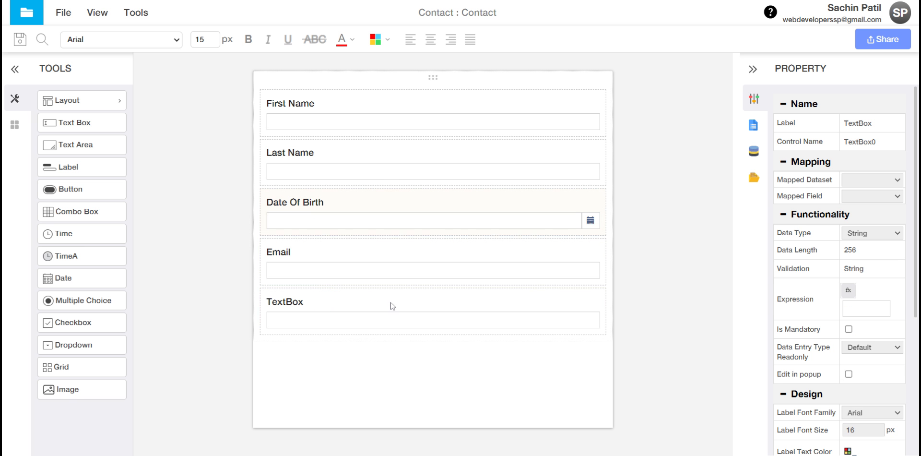
{"action": "left_click", "coordinate": [863, 123]}
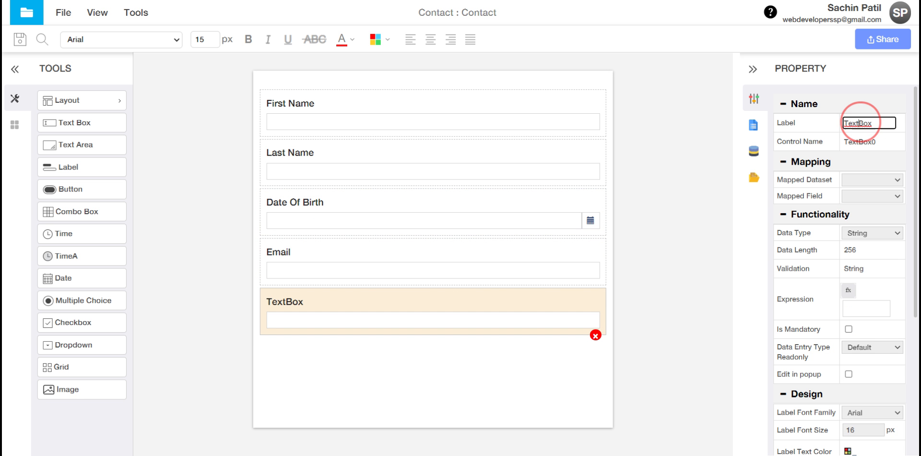
{"action": "type", "text": "MO"}
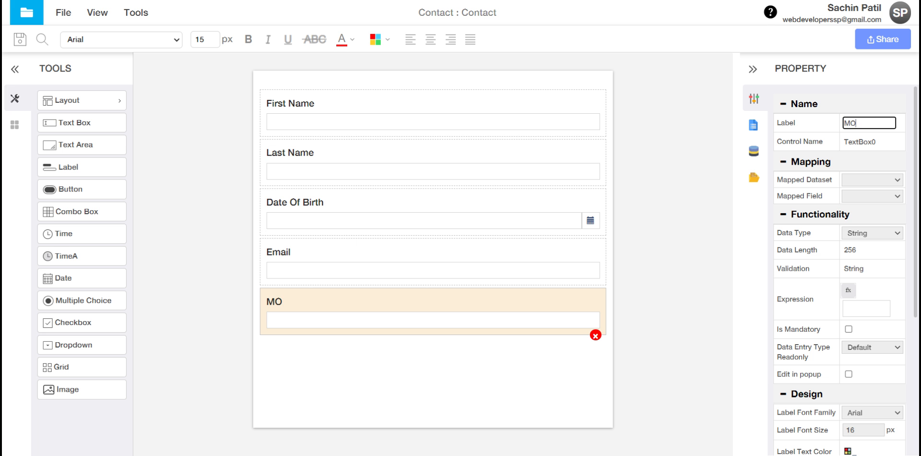
{"action": "key", "text": "BackSpace"}
{"action": "type", "text": "obile Number"}
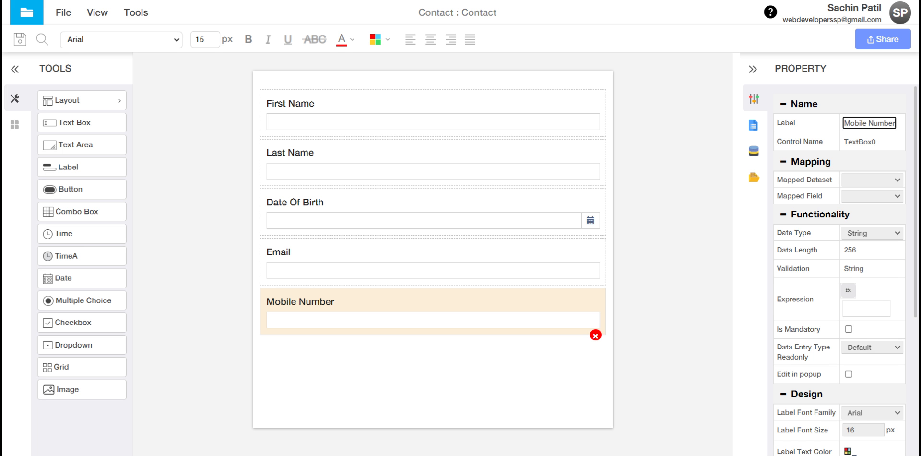
{"action": "key", "text": "Tab"}
{"action": "type", "text": "Mo"}
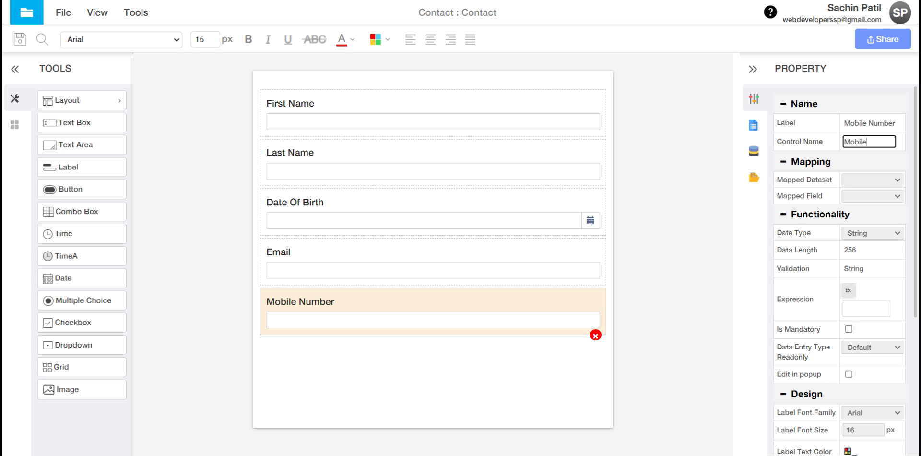
{"action": "type", "text": "bileNumber"}
{"action": "key", "text": "Tab"}
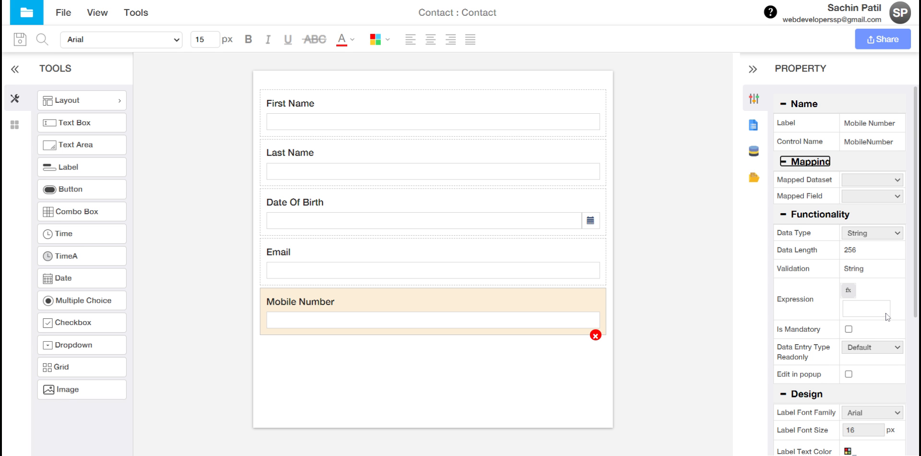
Step: Recheck the Email and Date Of Birth fields and view the whole form's properties
{"action": "left_click", "coordinate": [849, 329]}
{"action": "left_click", "coordinate": [499, 257]}
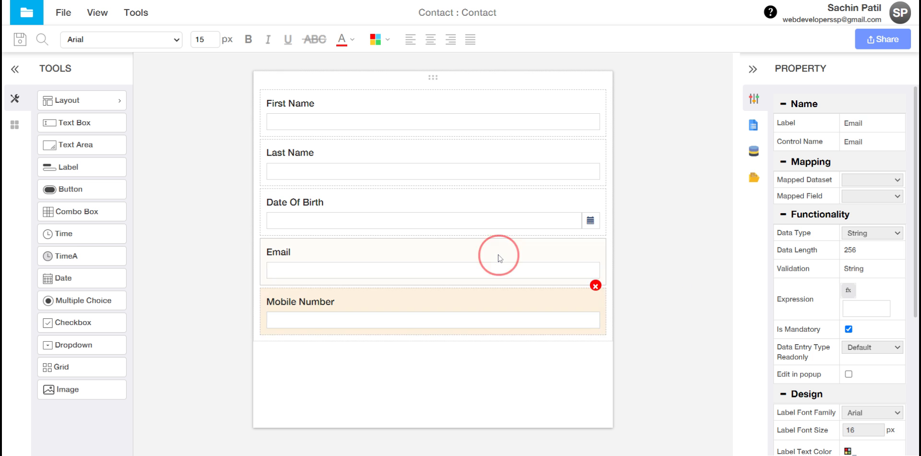
{"action": "left_click", "coordinate": [488, 212]}
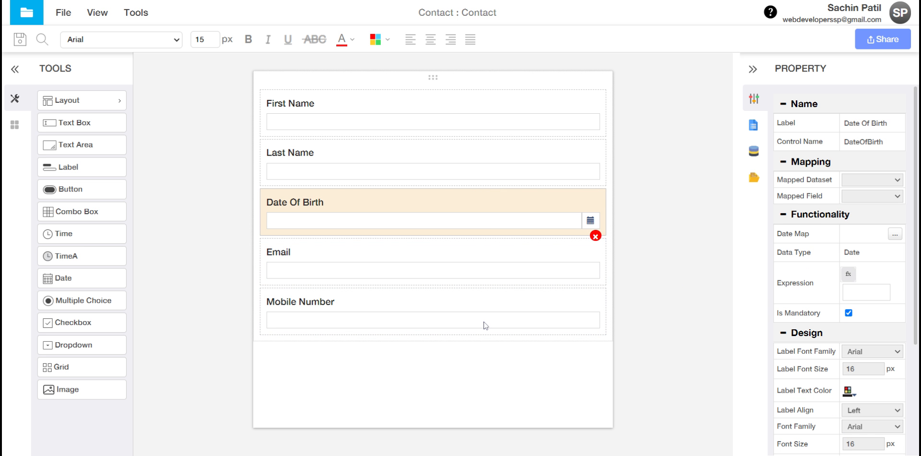
{"action": "left_click", "coordinate": [507, 358]}
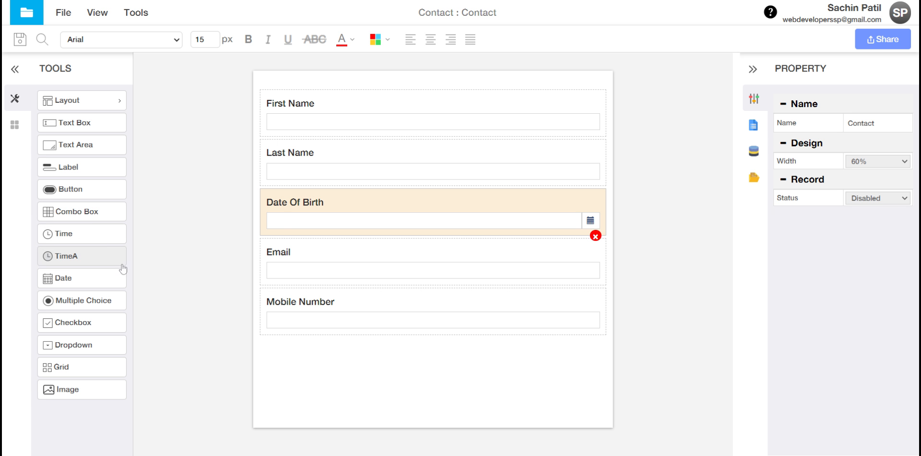
{"action": "left_click", "coordinate": [61, 98]}
Step: Add a two-column row below Mobile Number with a button labelled Back in the left column
{"action": "left_click_drag", "start_coordinate": [232, 107], "coordinate": [429, 374]}
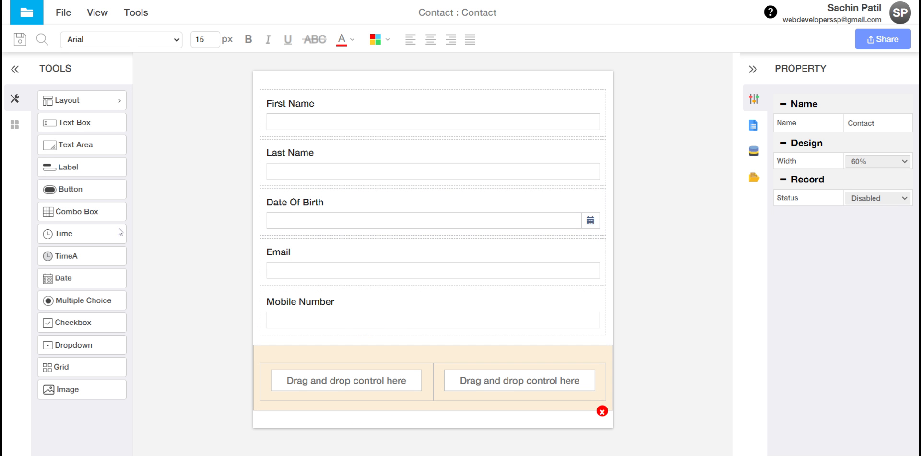
{"action": "left_click_drag", "start_coordinate": [64, 189], "coordinate": [400, 393]}
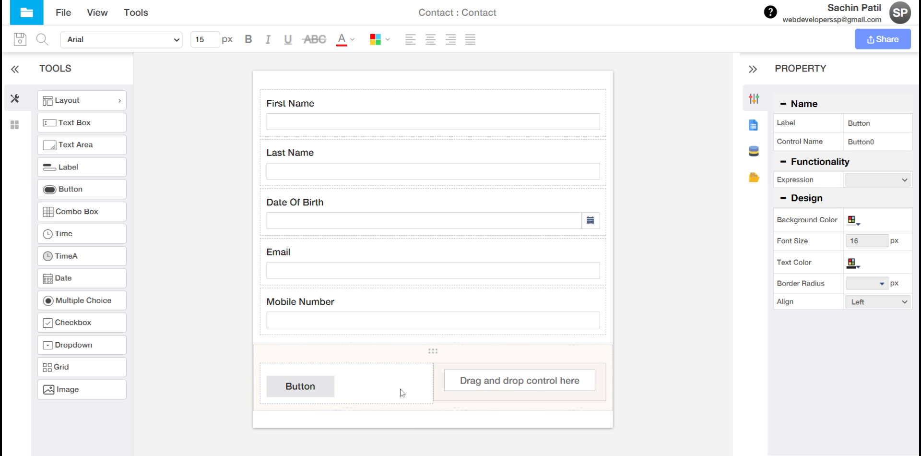
{"action": "left_click", "coordinate": [864, 123]}
{"action": "type", "text": "Back"}
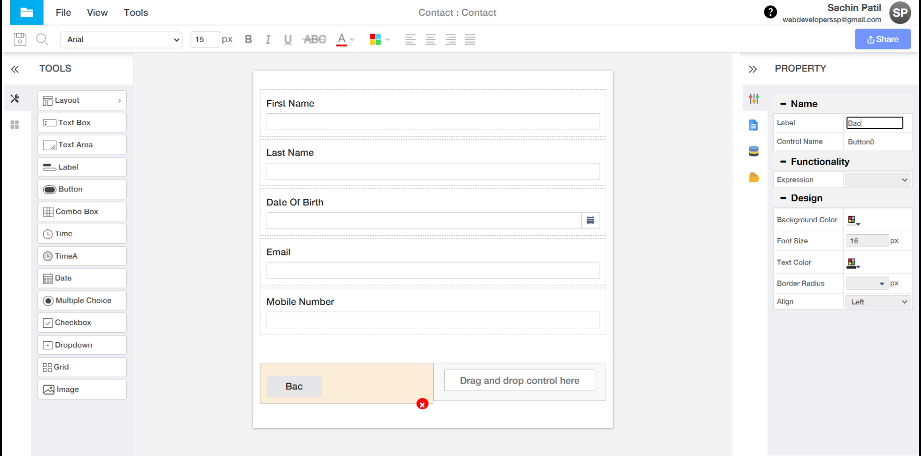
{"action": "key", "text": "Tab"}
{"action": "type", "text": "B"}
{"action": "key", "text": "Tab"}
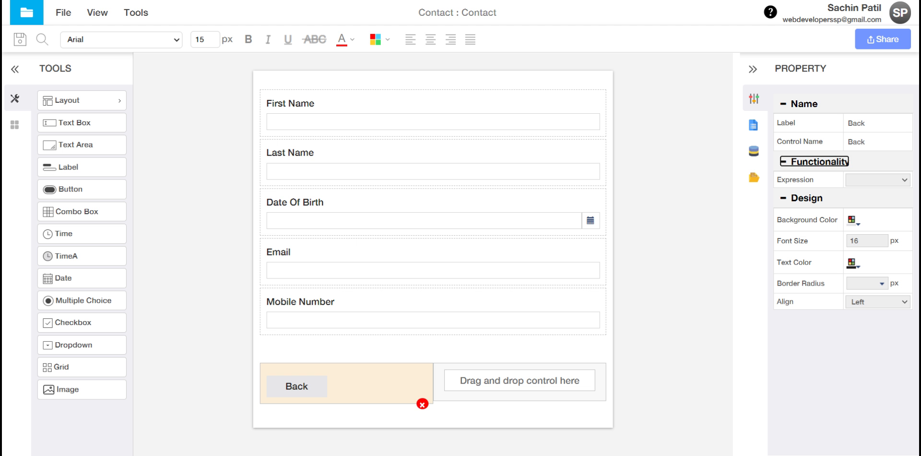
Step: Give Back the back-navigation expression, orange background, radius 7, right alignment; add a second button
{"action": "left_click", "coordinate": [889, 180]}
{"action": "left_click", "coordinate": [881, 192]}
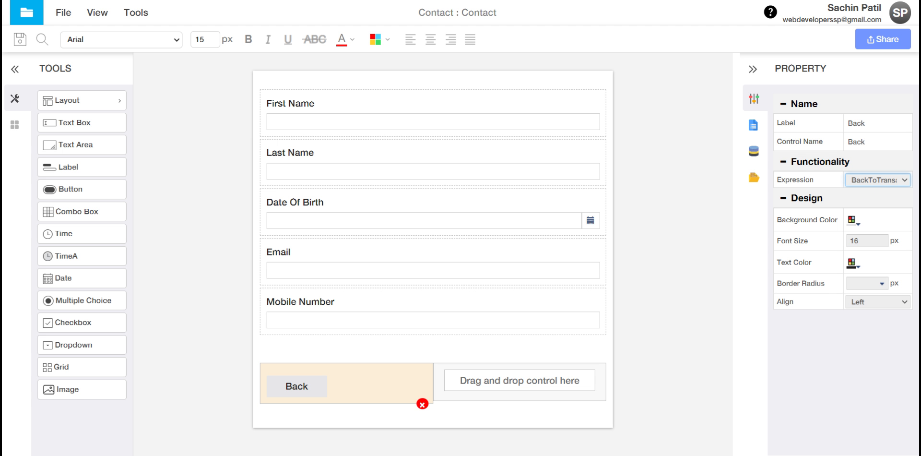
{"action": "left_click", "coordinate": [857, 221]}
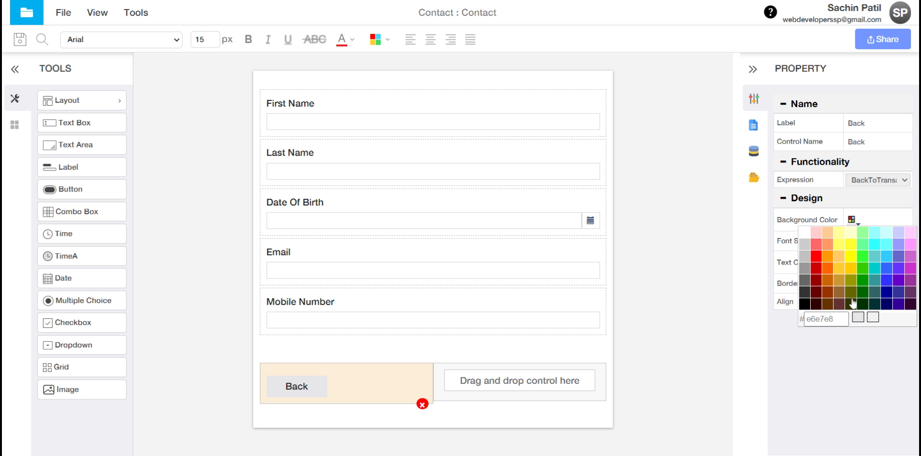
{"action": "left_click", "coordinate": [827, 268]}
{"action": "left_click", "coordinate": [852, 262]}
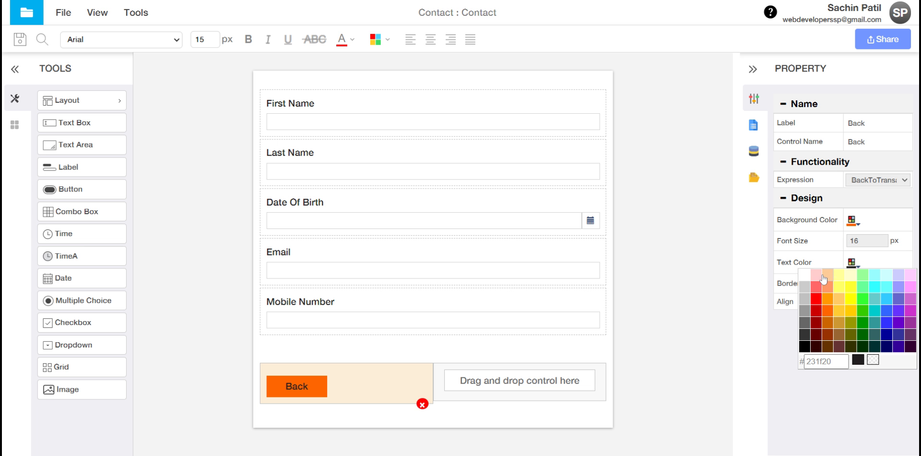
{"action": "left_click", "coordinate": [817, 391]}
{"action": "left_click", "coordinate": [863, 283]}
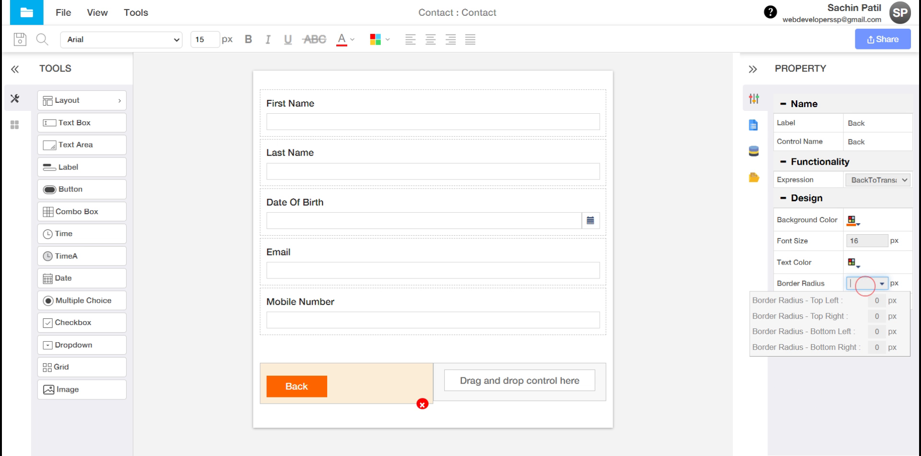
{"action": "type", "text": "7"}
{"action": "left_click", "coordinate": [879, 397]}
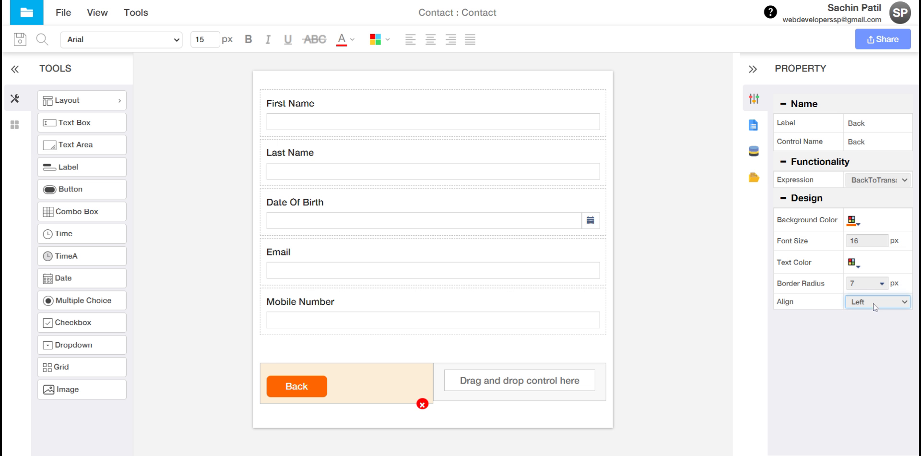
{"action": "left_click", "coordinate": [874, 313]}
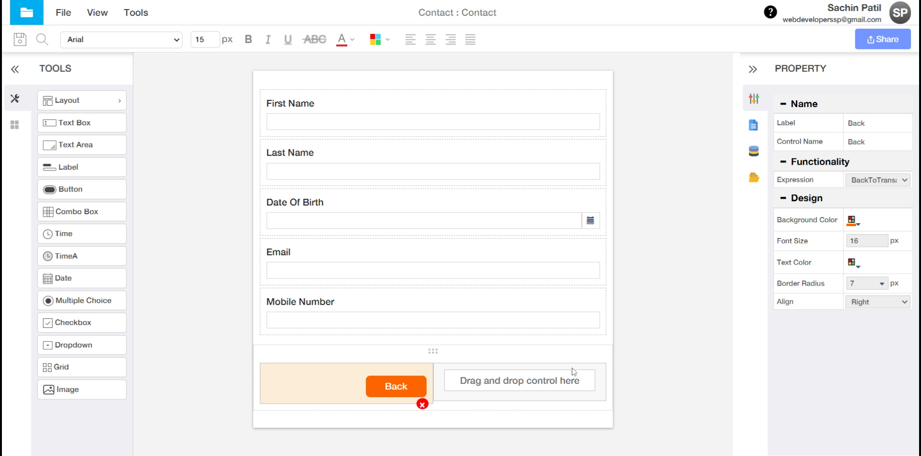
{"action": "left_click_drag", "start_coordinate": [70, 192], "coordinate": [501, 380]}
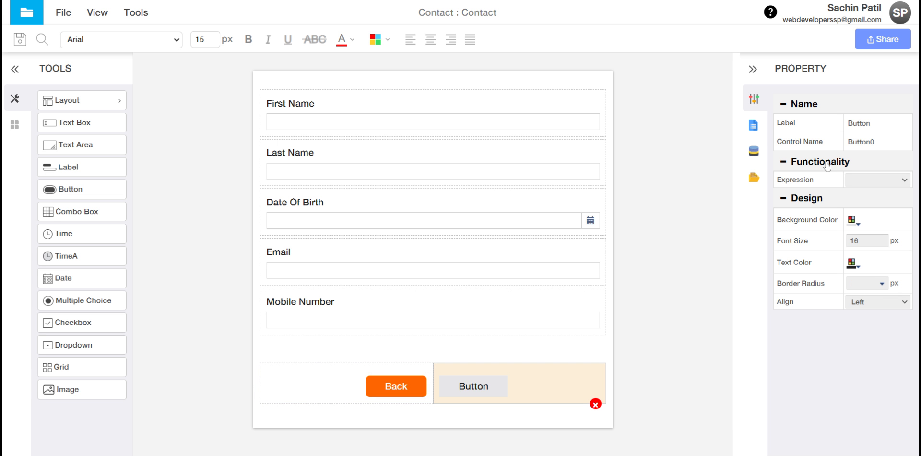
Step: Label the second button Save, with control name Save and the Save expression
{"action": "left_click", "coordinate": [857, 123]}
{"action": "double_click", "coordinate": [857, 123]}
{"action": "type", "text": "Save"}
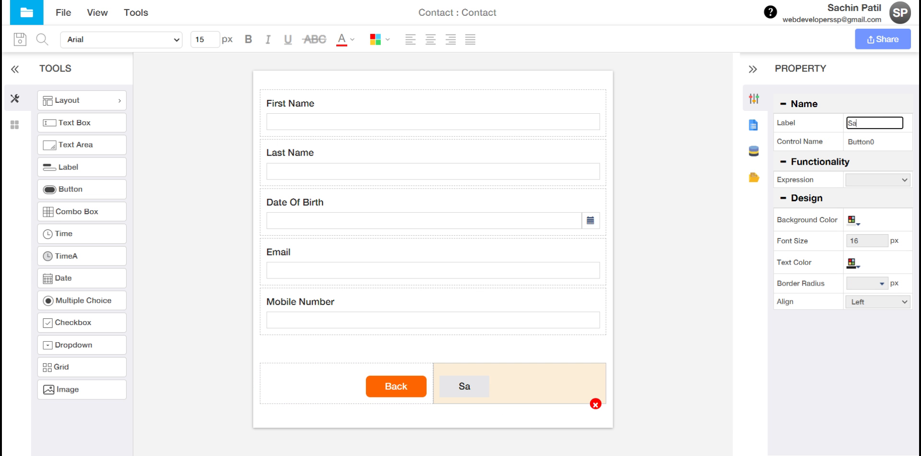
{"action": "key", "text": "Tab"}
{"action": "type", "text": "Save"}
{"action": "key", "text": "Tab"}
{"action": "key", "text": "Tab"}
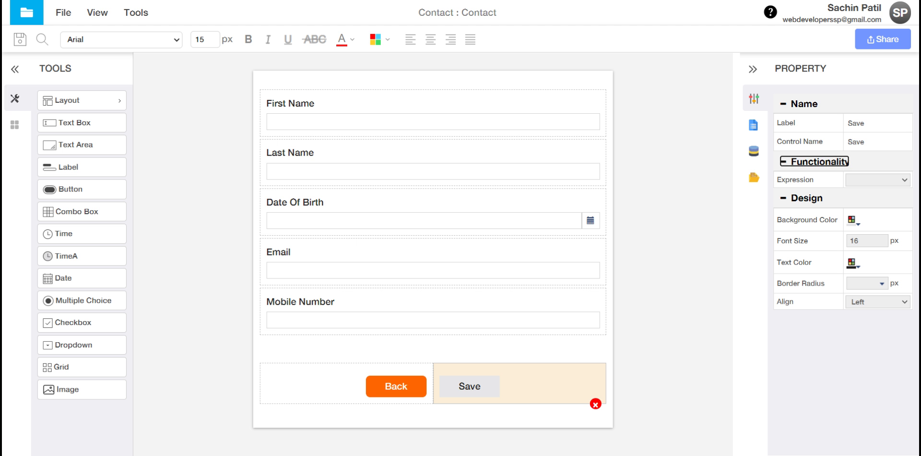
{"action": "key", "text": "Down"}
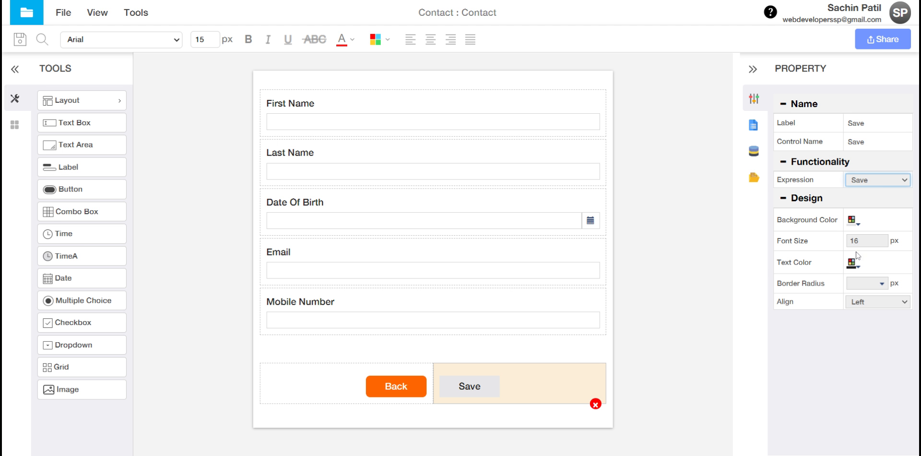
Step: Make the Save button green with white text and corner radius 7, then save the form
{"action": "left_click", "coordinate": [852, 221]}
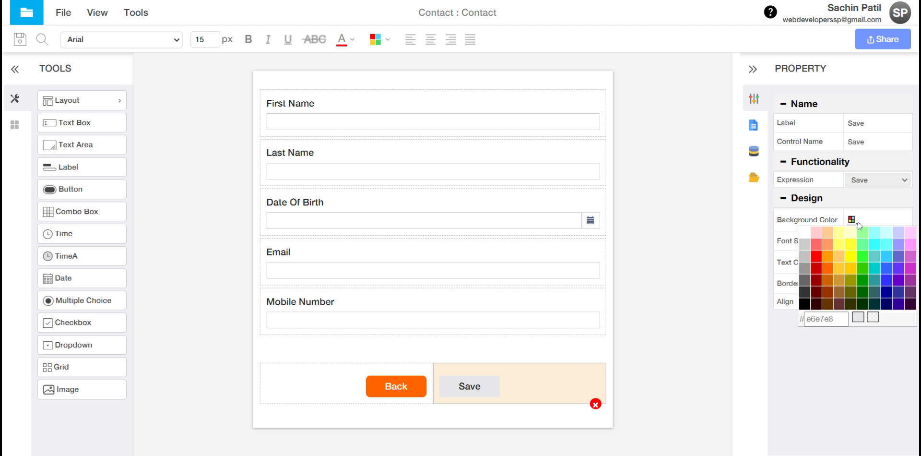
{"action": "left_click", "coordinate": [863, 267]}
{"action": "left_click", "coordinate": [852, 263]}
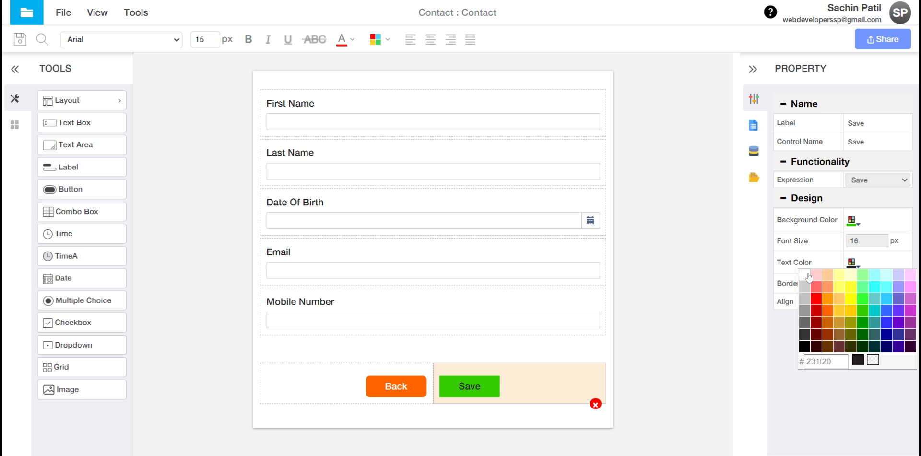
{"action": "left_click", "coordinate": [807, 273]}
{"action": "left_click", "coordinate": [811, 386]}
{"action": "left_click", "coordinate": [861, 283]}
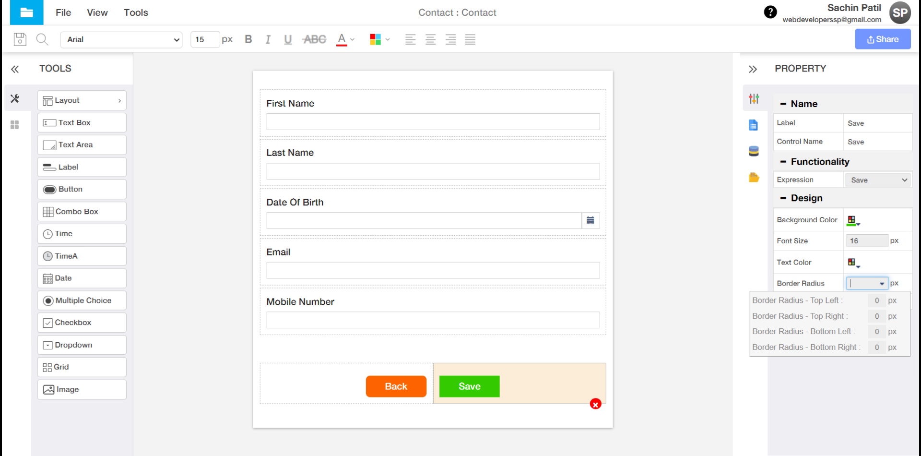
{"action": "type", "text": "7"}
{"action": "left_click", "coordinate": [858, 396]}
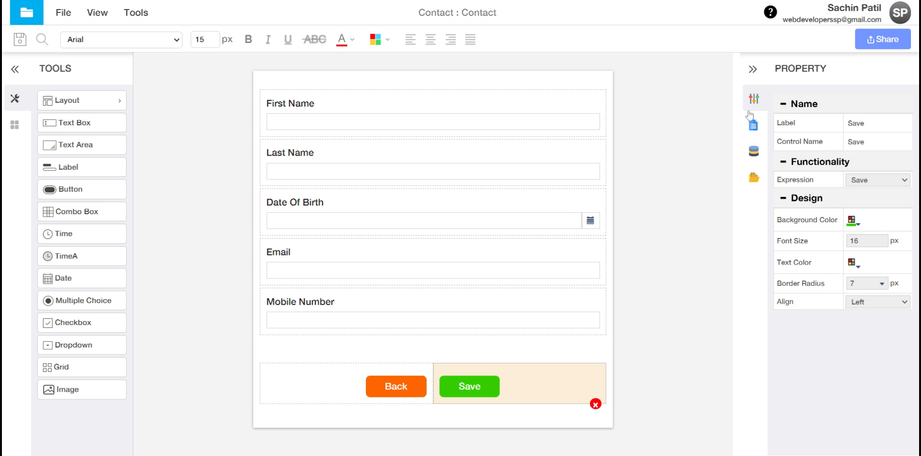
{"action": "left_click", "coordinate": [21, 40]}
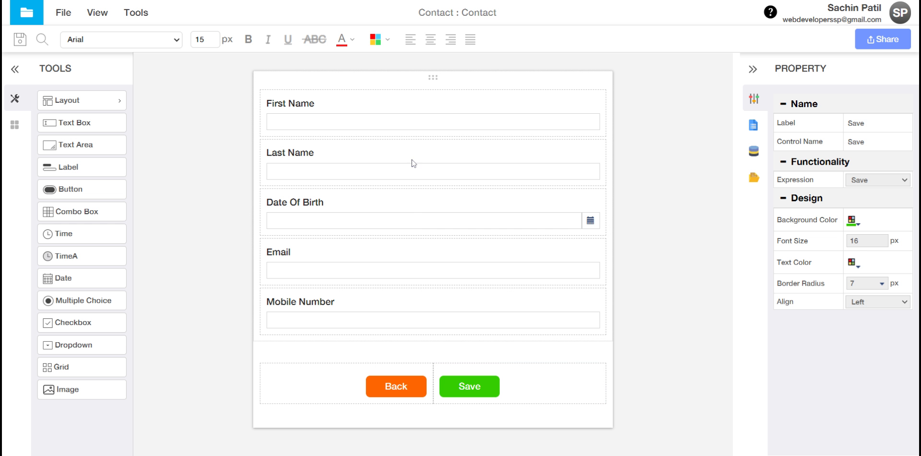
{"action": "left_click", "coordinate": [414, 105]}
{"action": "left_click", "coordinate": [533, 152]}
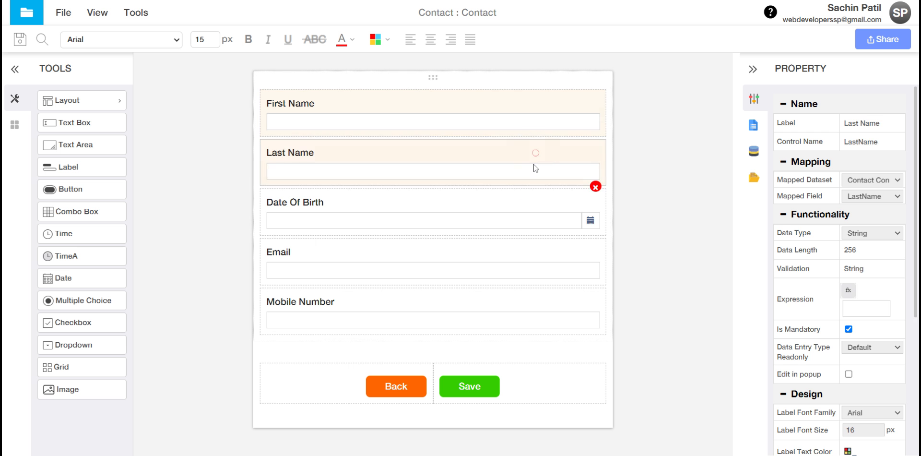
{"action": "left_click", "coordinate": [518, 203]}
{"action": "left_click", "coordinate": [516, 254]}
{"action": "left_click", "coordinate": [519, 311]}
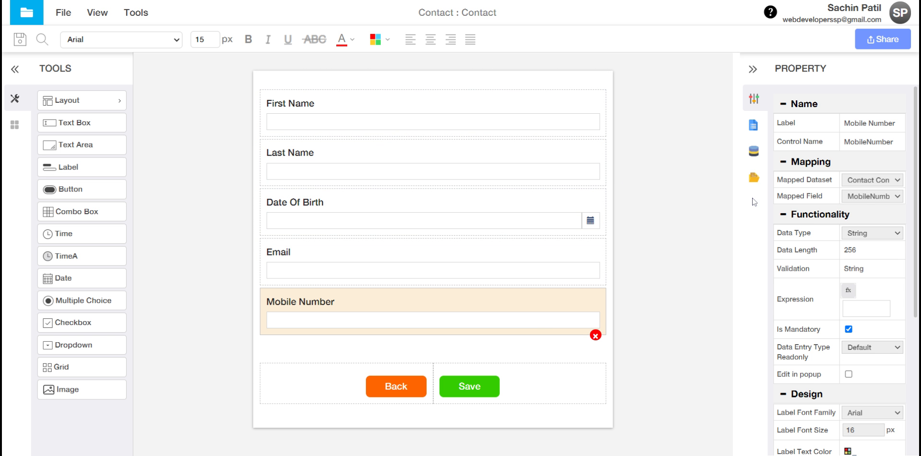
{"action": "left_click", "coordinate": [754, 151]}
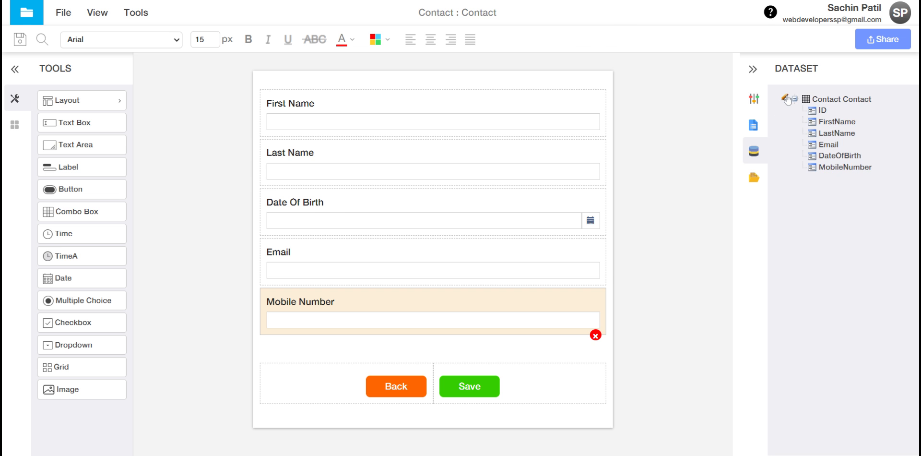
{"action": "left_click", "coordinate": [785, 98]}
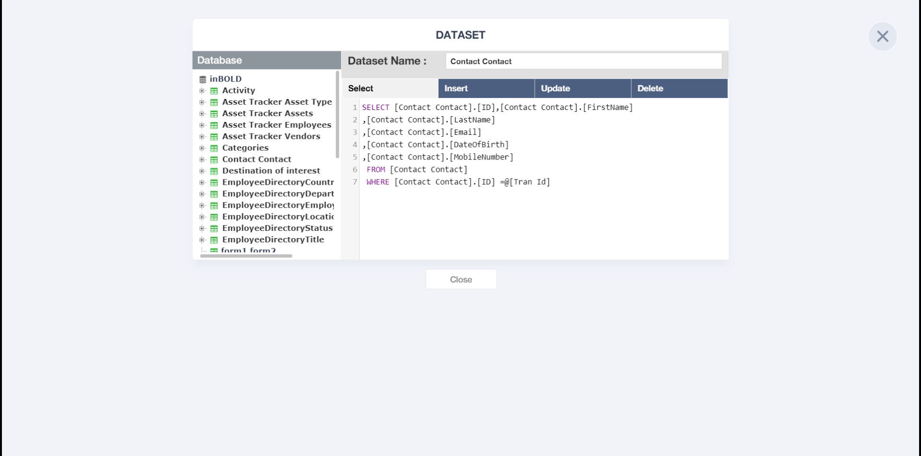
{"action": "left_click", "coordinate": [481, 91]}
{"action": "left_click", "coordinate": [575, 93]}
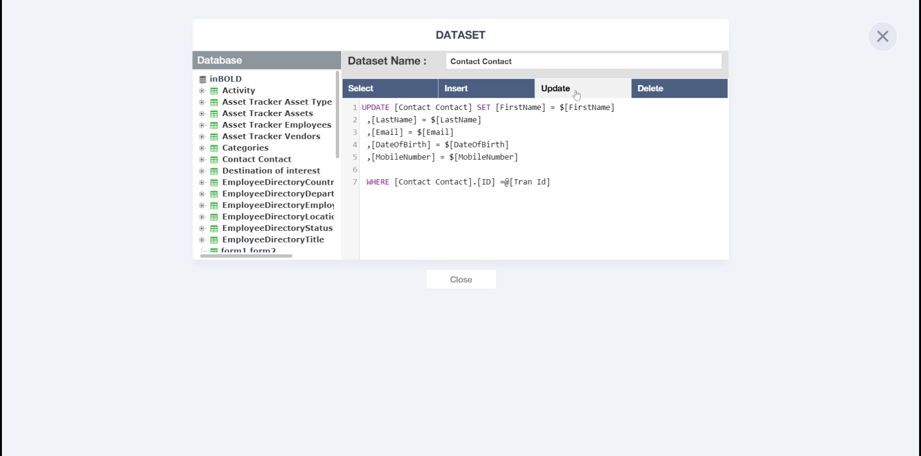
{"action": "left_click", "coordinate": [654, 91]}
{"action": "left_click", "coordinate": [882, 42]}
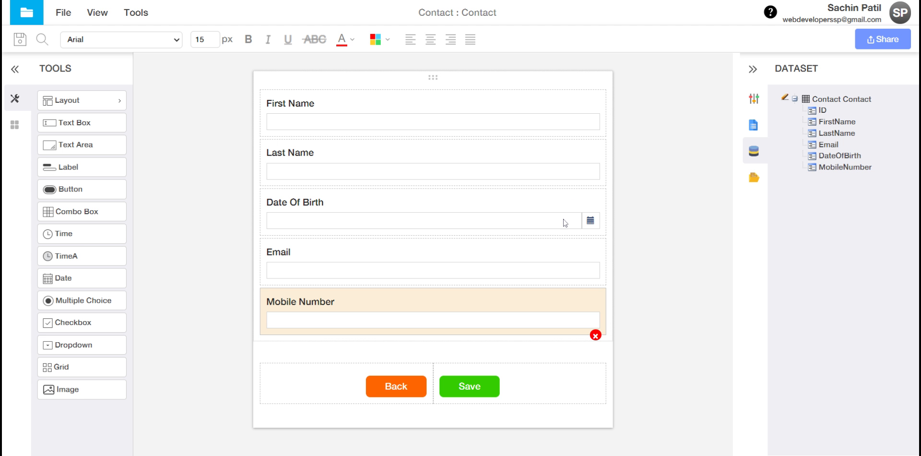
{"action": "left_click", "coordinate": [754, 99]}
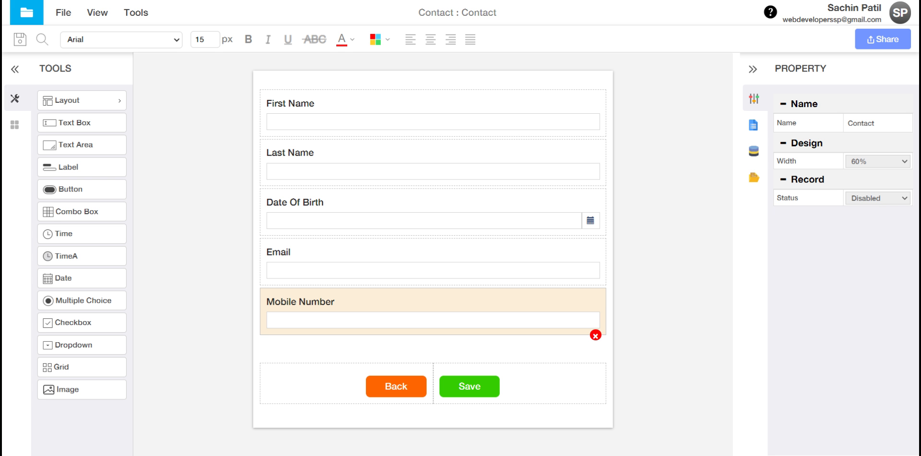
Step: Set the form's Record Status to Enabled and open its record configuration
{"action": "left_click", "coordinate": [869, 199]}
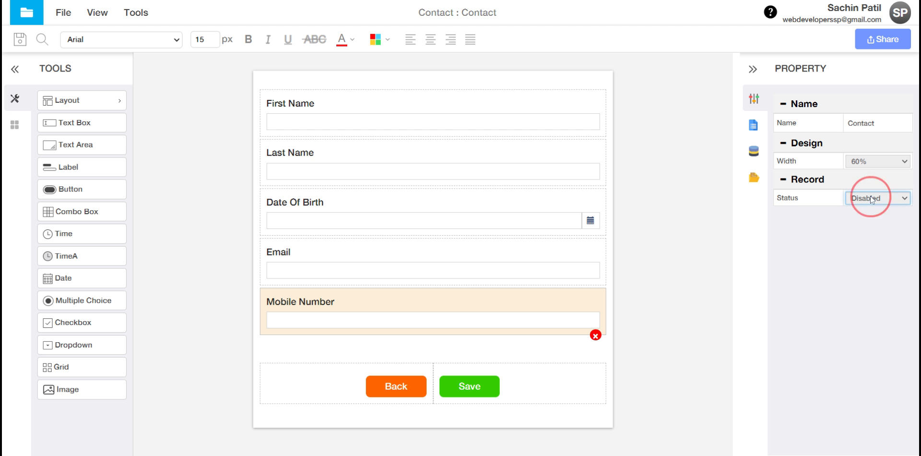
{"action": "left_click", "coordinate": [858, 245]}
{"action": "left_click", "coordinate": [852, 216]}
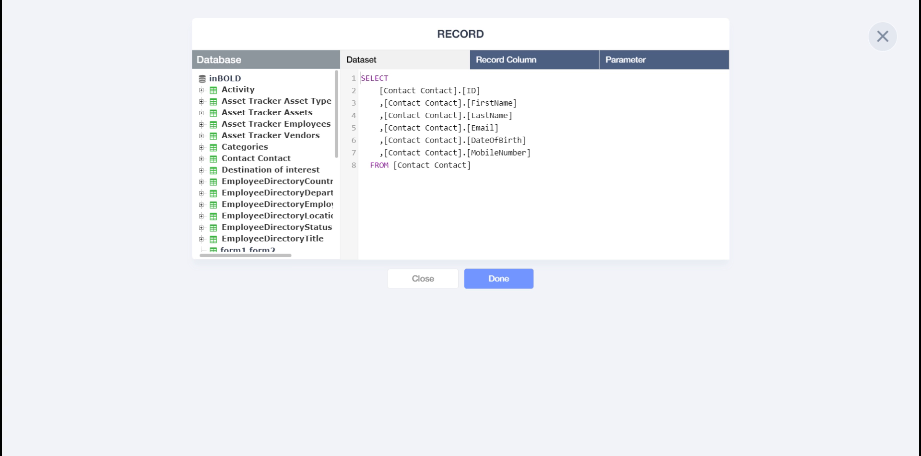
Step: Review the SELECT query on Contact, the five record columns, and the ID-to-Tran Id mapping
{"action": "left_click_drag", "start_coordinate": [513, 182], "coordinate": [361, 78]}
{"action": "left_click", "coordinate": [508, 153]}
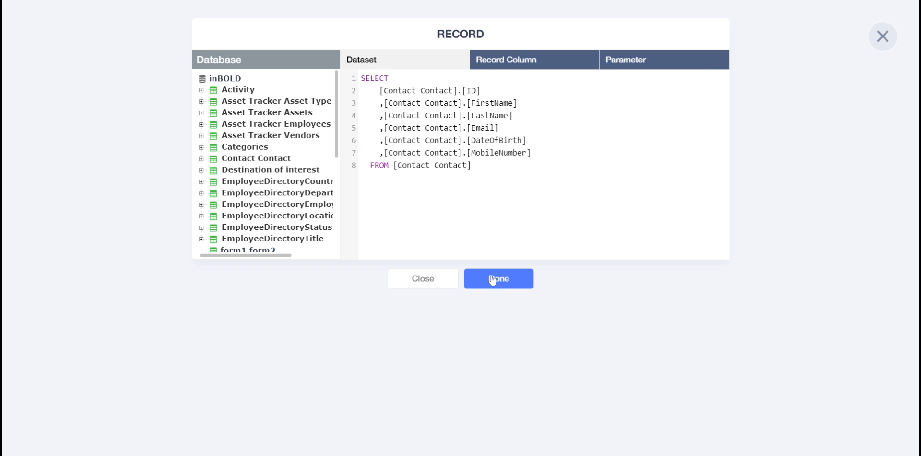
{"action": "left_click", "coordinate": [536, 60]}
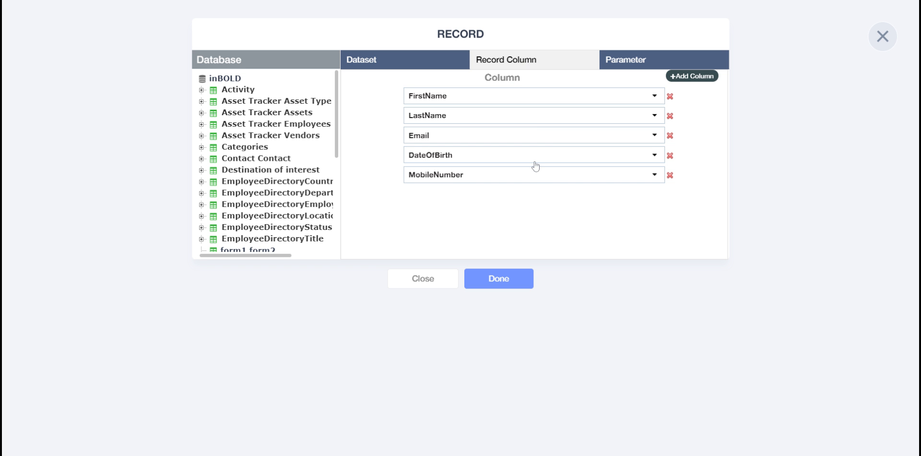
{"action": "left_click", "coordinate": [640, 62]}
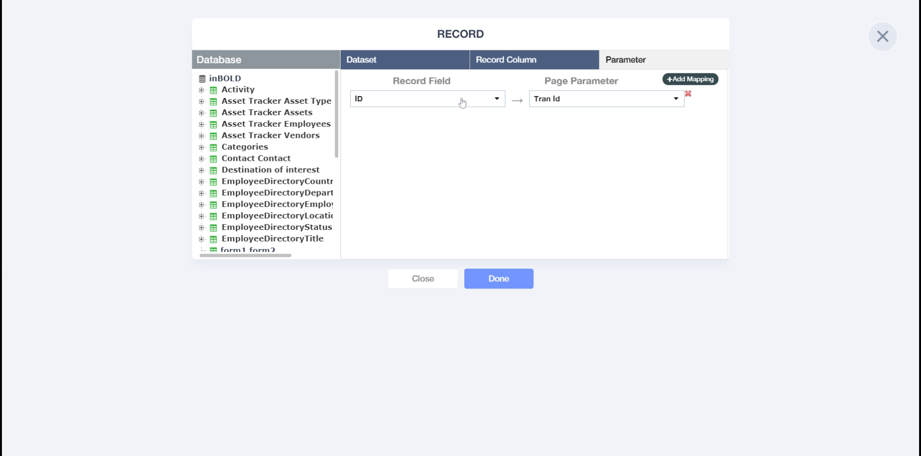
{"action": "left_click", "coordinate": [409, 60]}
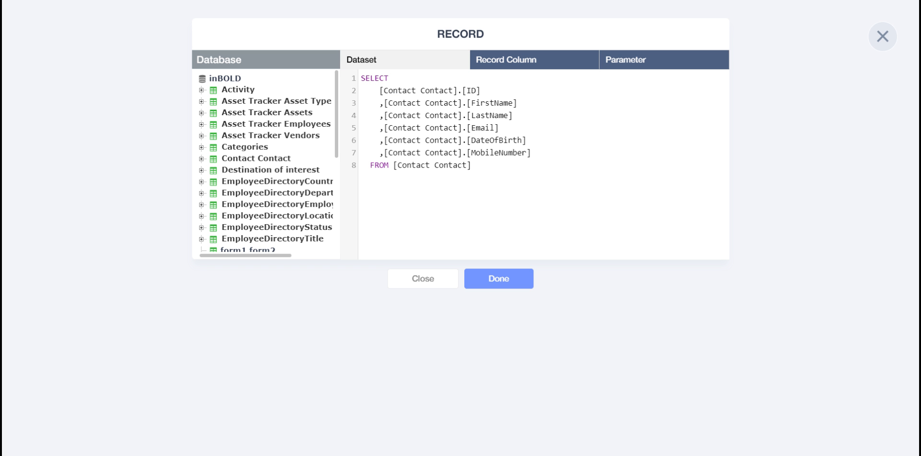
Step: Alias the query columns as [First Name], [Last Name], [Date of Birth] and [Mobile Number]
{"action": "left_click", "coordinate": [518, 103]}
{"action": "type", "text": "as [First Name"}
{"action": "left_click", "coordinate": [553, 118]}
{"action": "type", "text": "as "}
{"action": "type", "text": "[Lst"}
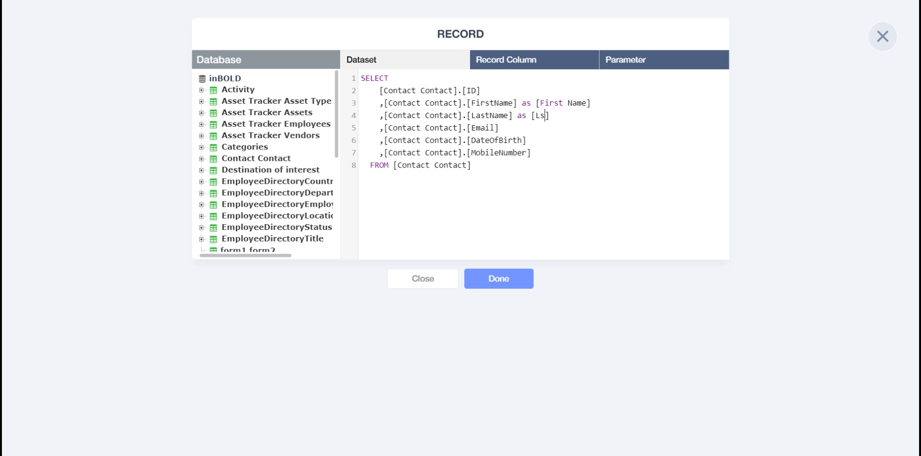
{"action": "key", "text": "BackSpace"}
{"action": "key", "text": "BackSpace"}
{"action": "key", "text": "BackSpace"}
{"action": "key", "text": "BackSpace"}
{"action": "type", "text": "Last Name"}
{"action": "left_click", "coordinate": [553, 140]}
{"action": "type", "text": "as [Date "}
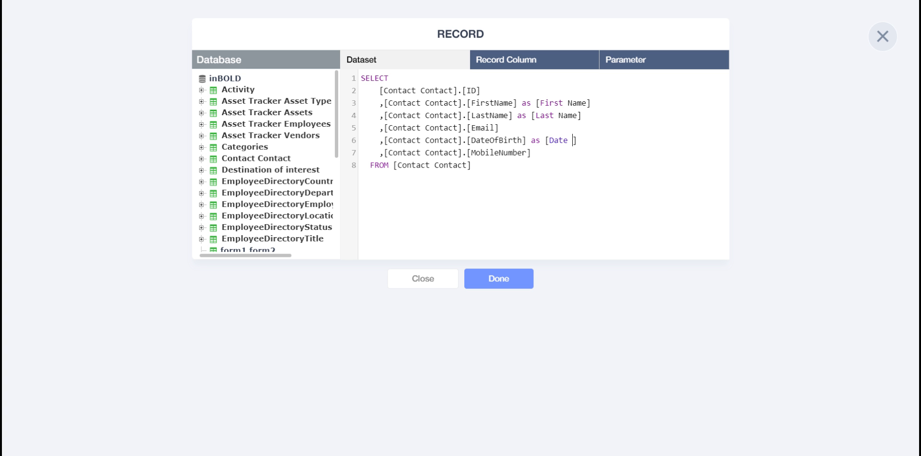
{"action": "type", "text": "of "}
{"action": "type", "text": "Birth"}
{"action": "type", "text": "[]"}
{"action": "type", "text": "Mobile "}
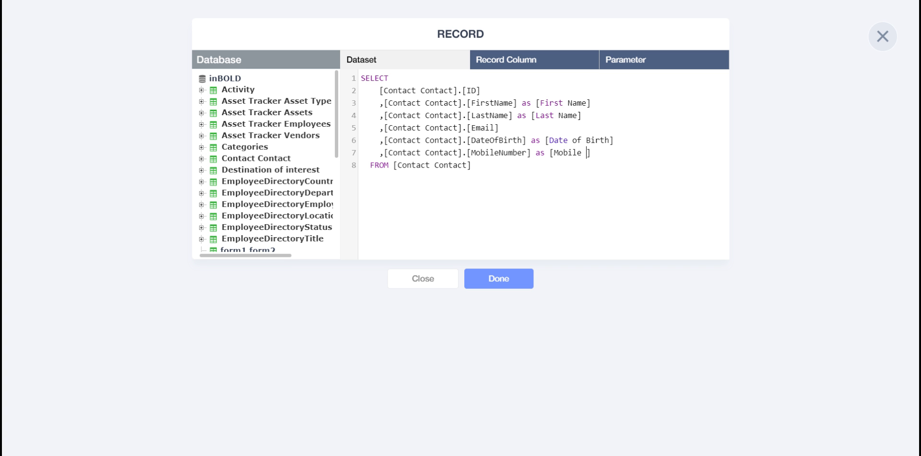
{"action": "type", "text": "Number"}
{"action": "left_click", "coordinate": [553, 183]}
Step: Check the renamed record columns and parameter mapping, then apply the record configuration
{"action": "left_click", "coordinate": [521, 67]}
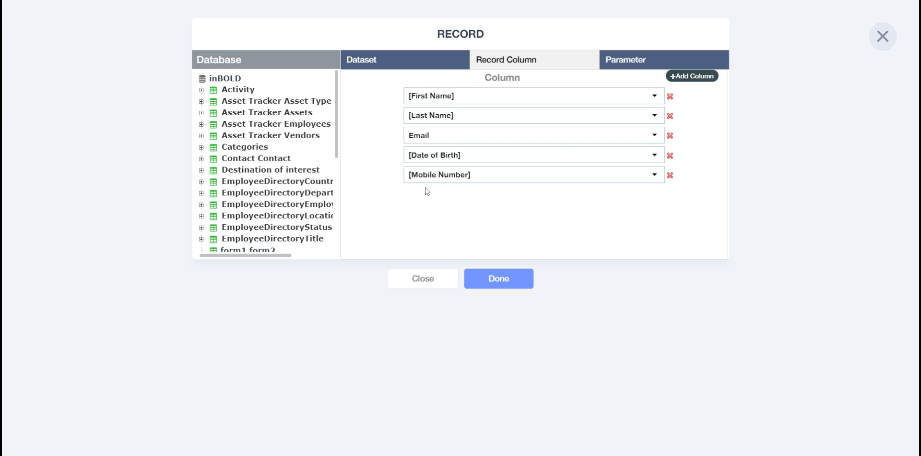
{"action": "left_click", "coordinate": [628, 59]}
{"action": "left_click", "coordinate": [494, 273]}
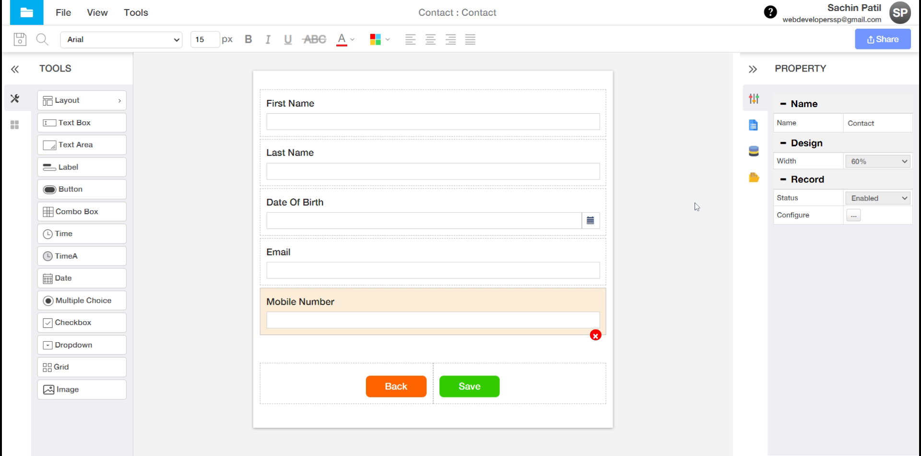
Step: Publish the Contact form by generating a published link and copying it
{"action": "left_click", "coordinate": [874, 42]}
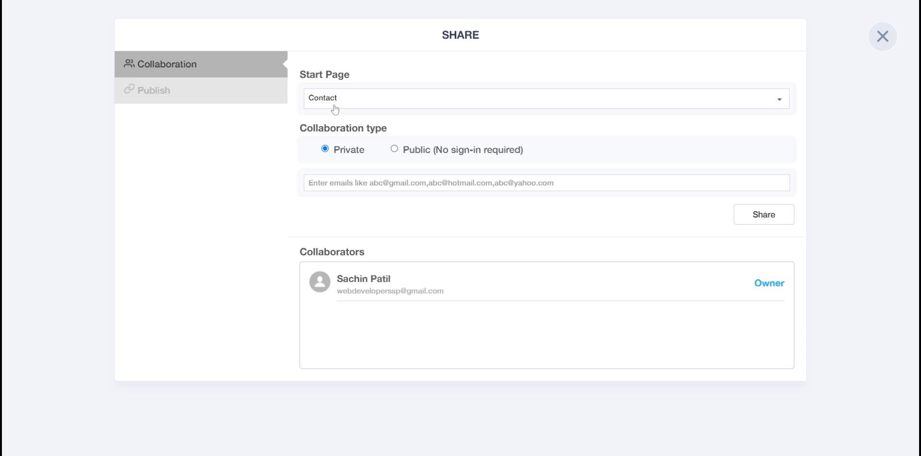
{"action": "left_click", "coordinate": [197, 97]}
{"action": "left_click", "coordinate": [197, 97]}
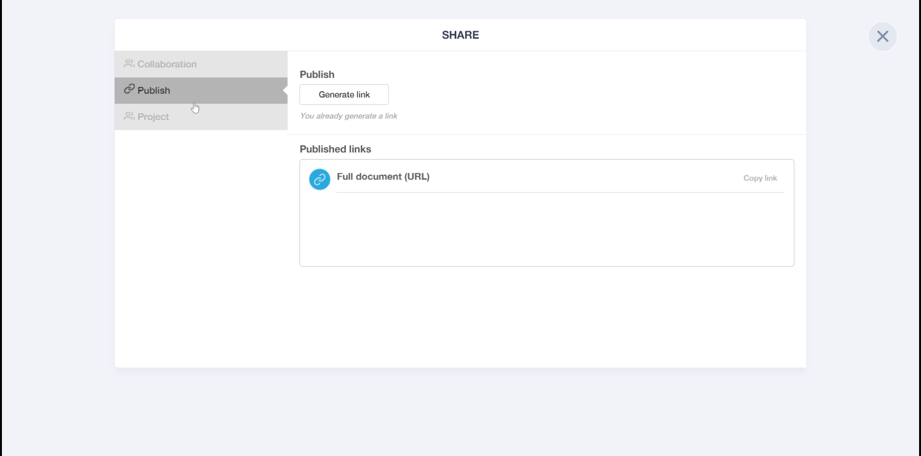
{"action": "left_click", "coordinate": [338, 100]}
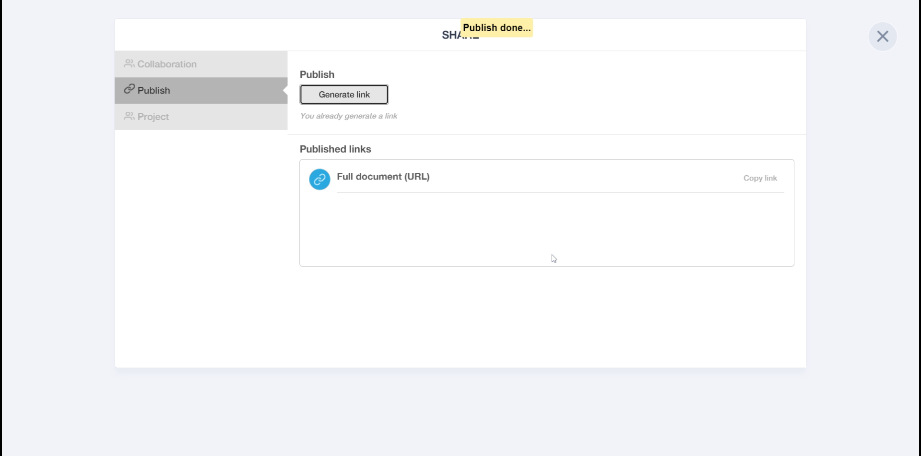
{"action": "left_click", "coordinate": [760, 180]}
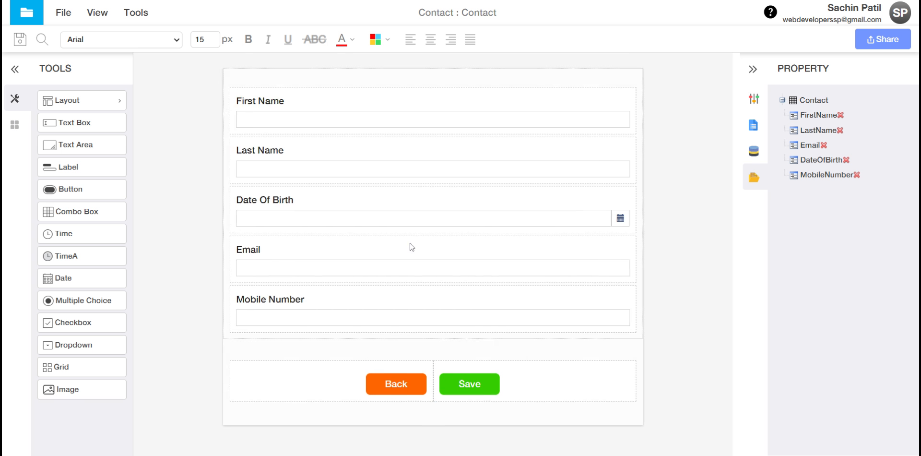
Step: Reopen the record configuration and alias FirstName and LastName as [First Name] and [Last Name]
{"action": "left_click", "coordinate": [754, 99]}
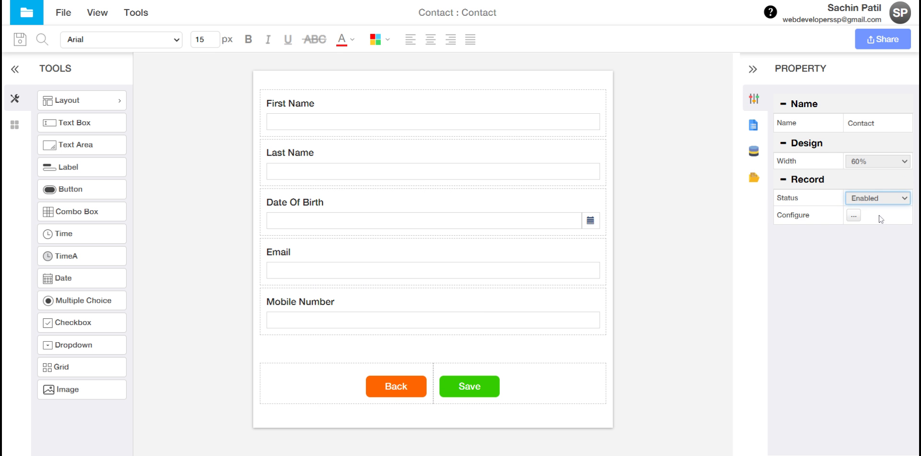
{"action": "left_click", "coordinate": [853, 215]}
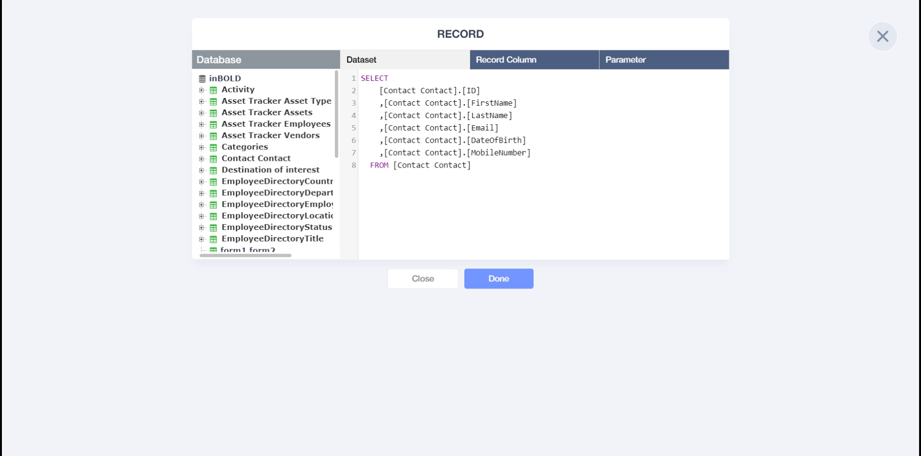
{"action": "left_click", "coordinate": [545, 111]}
{"action": "left_click", "coordinate": [547, 103]}
{"action": "type", "text": "as"}
{"action": "type", "text": " [Fis"}
{"action": "type", "text": "Name] "}
{"action": "type", "text": "as "}
{"action": "type", "text": "["}
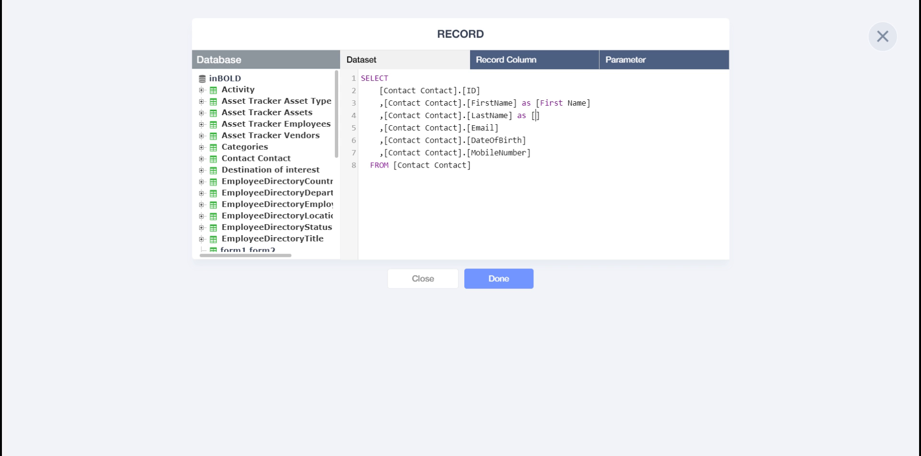
{"action": "type", "text": "Last Name"}
Step: Alias Date of Birth and Mobile Number, check the columns and mapping, then apply
{"action": "key", "text": "Down"}
{"action": "key", "text": "Down"}
{"action": "type", "text": "[]B"}
{"action": "key", "text": "BackSpace"}
{"action": "type", "text": "Date of"}
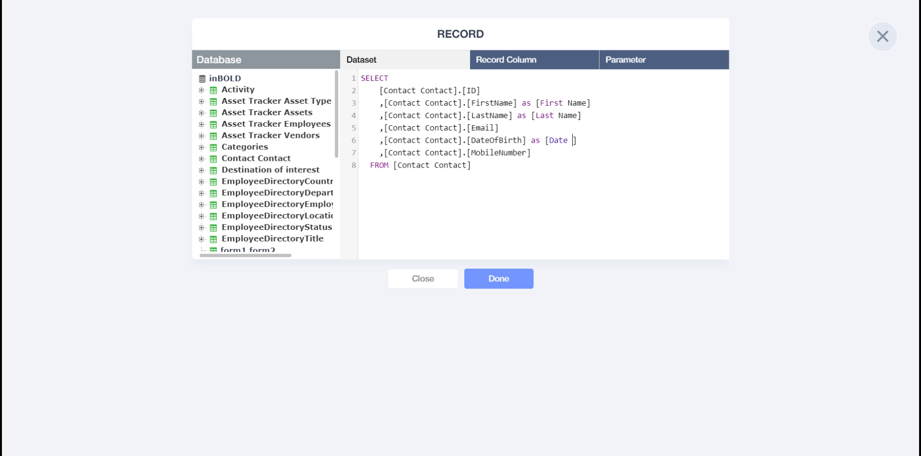
{"action": "type", "text": " Birth"}
{"action": "type", "text": " as []"}
{"action": "type", "text": "Mobile"}
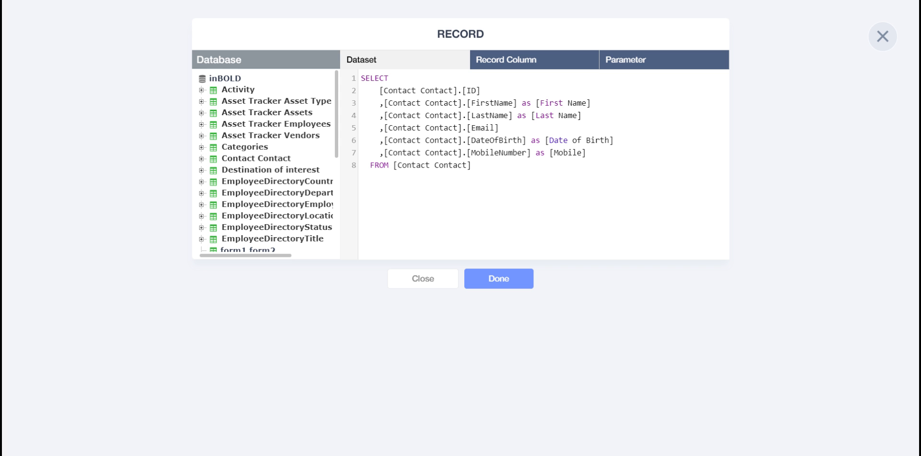
{"action": "type", "text": " Number"}
{"action": "left_click", "coordinate": [563, 166]}
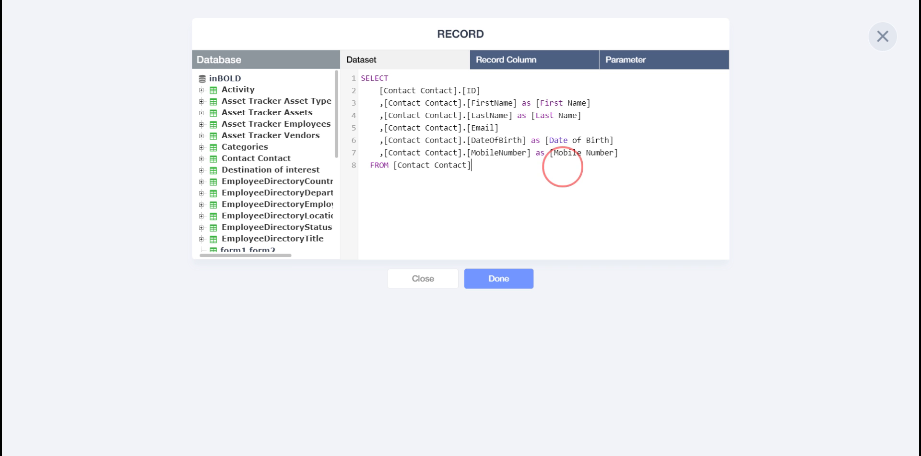
{"action": "left_click", "coordinate": [502, 66]}
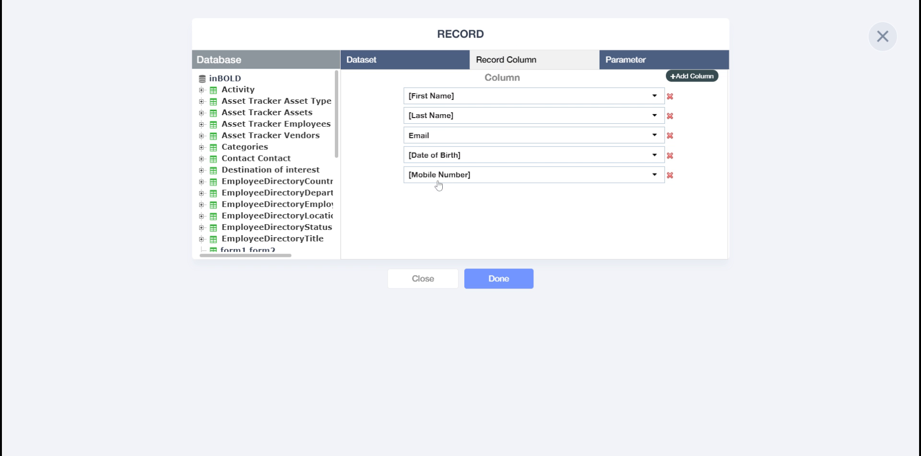
{"action": "left_click", "coordinate": [682, 66]}
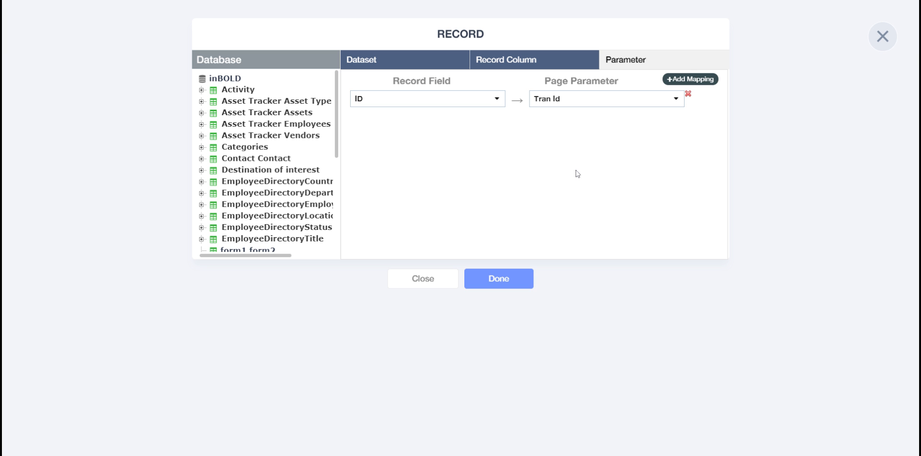
{"action": "left_click", "coordinate": [514, 285]}
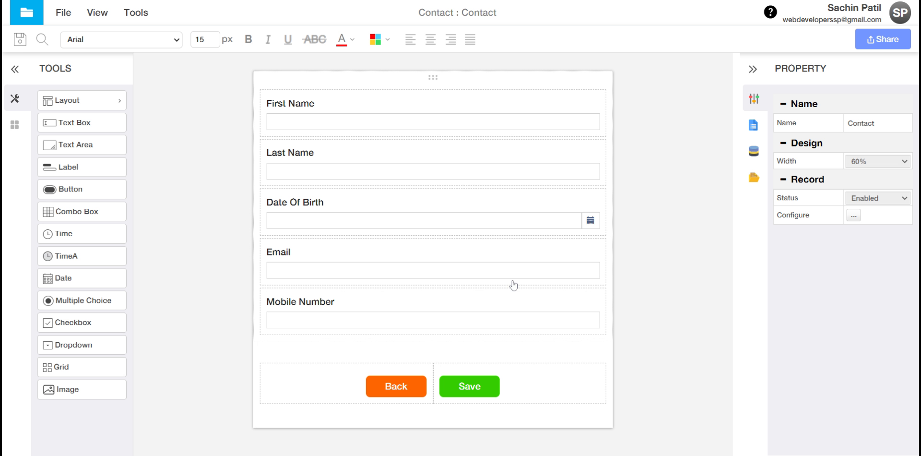
Step: Save the form, then republish it with a freshly generated link and copy that link
{"action": "left_click", "coordinate": [19, 41]}
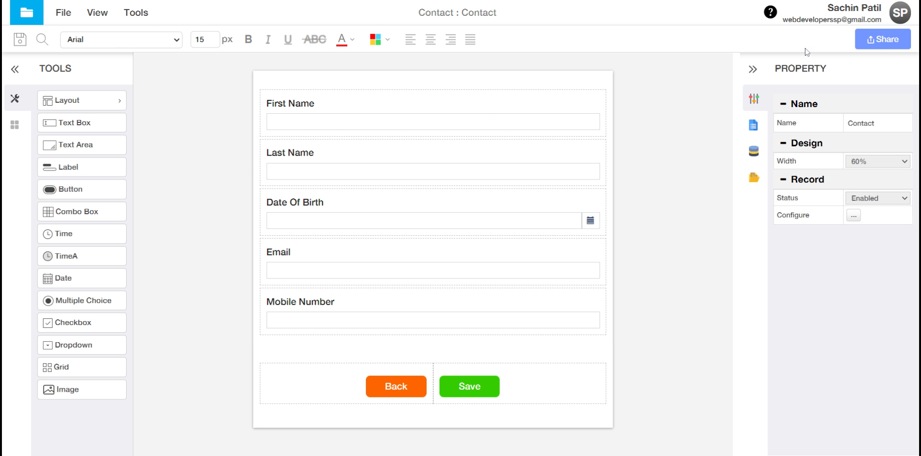
{"action": "left_click", "coordinate": [878, 48]}
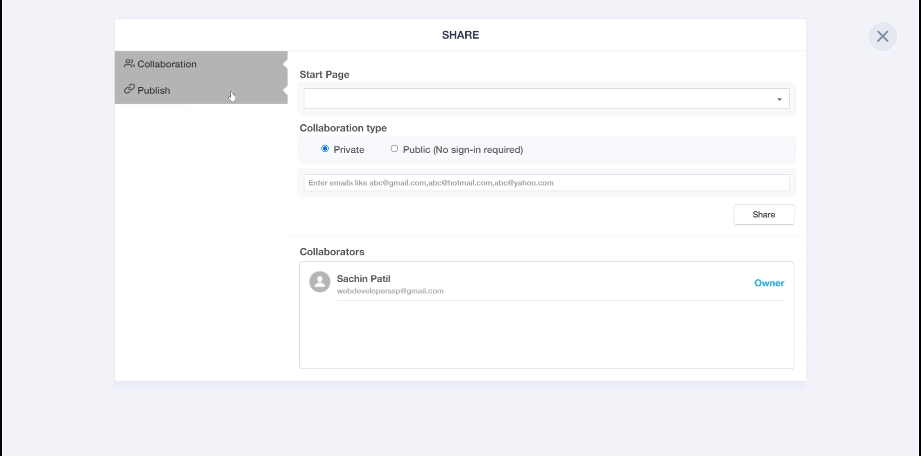
{"action": "left_click", "coordinate": [194, 96]}
{"action": "left_click", "coordinate": [330, 94]}
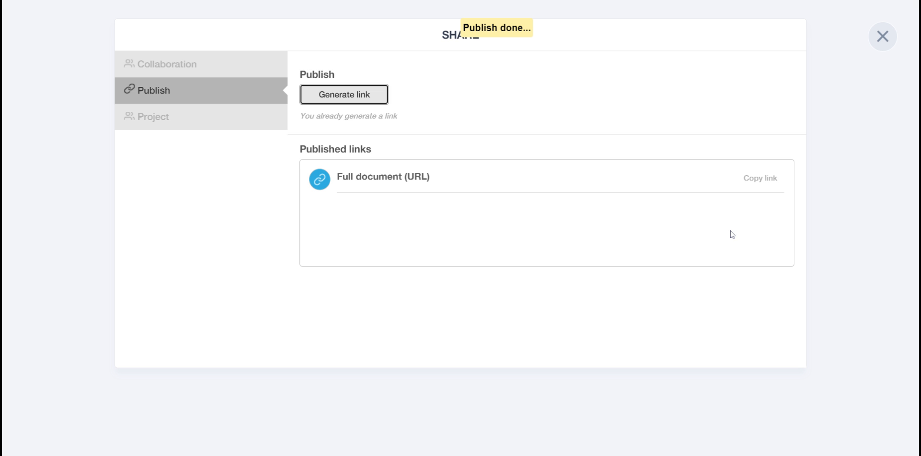
{"action": "left_click", "coordinate": [760, 178]}
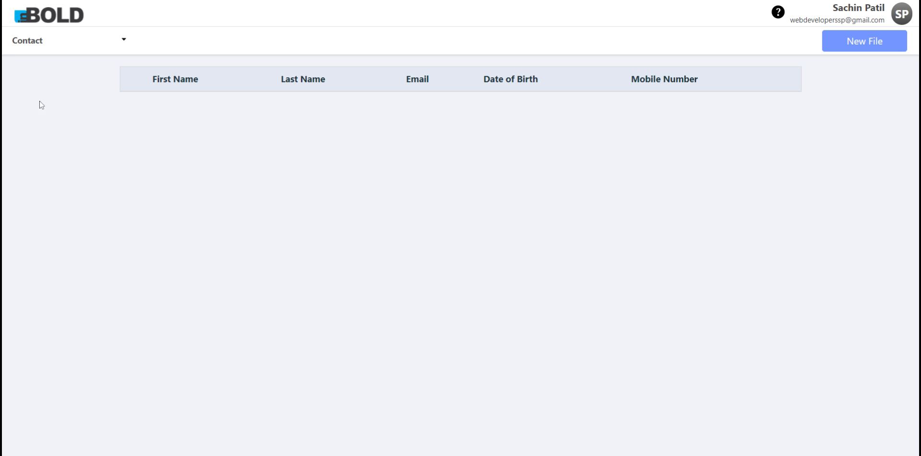
Step: Start a new contact record and enter the contact's first and last name
{"action": "left_click", "coordinate": [32, 45]}
{"action": "left_click", "coordinate": [36, 133]}
{"action": "left_click", "coordinate": [94, 41]}
{"action": "left_click", "coordinate": [848, 45]}
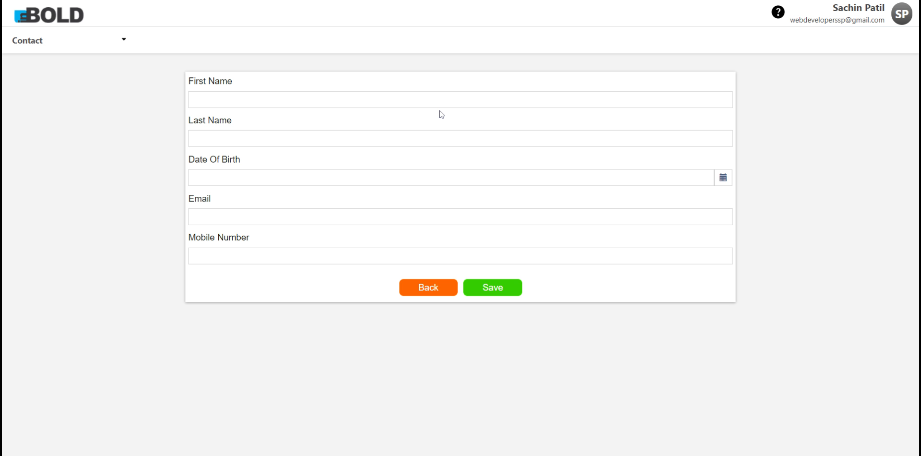
{"action": "left_click", "coordinate": [441, 100]}
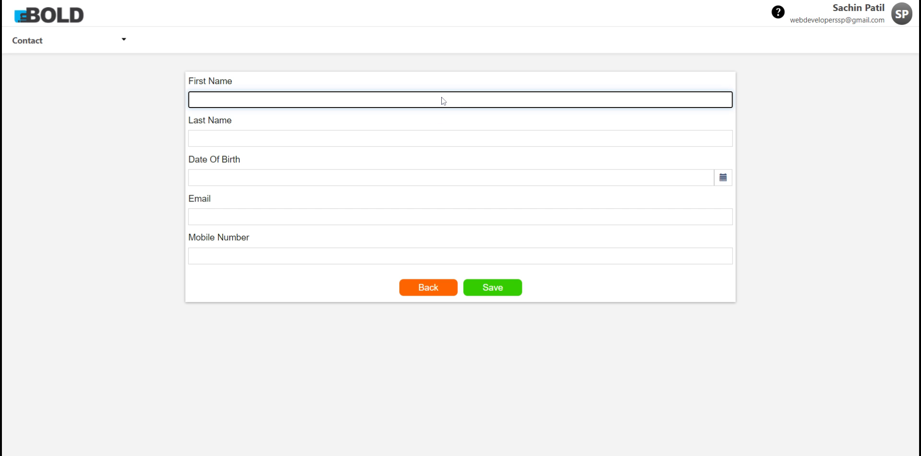
{"action": "type", "text": "Klaua"}
{"action": "key", "text": "ctrl+a"}
{"action": "key", "text": "BackSpace"}
{"action": "key", "text": "Tab"}
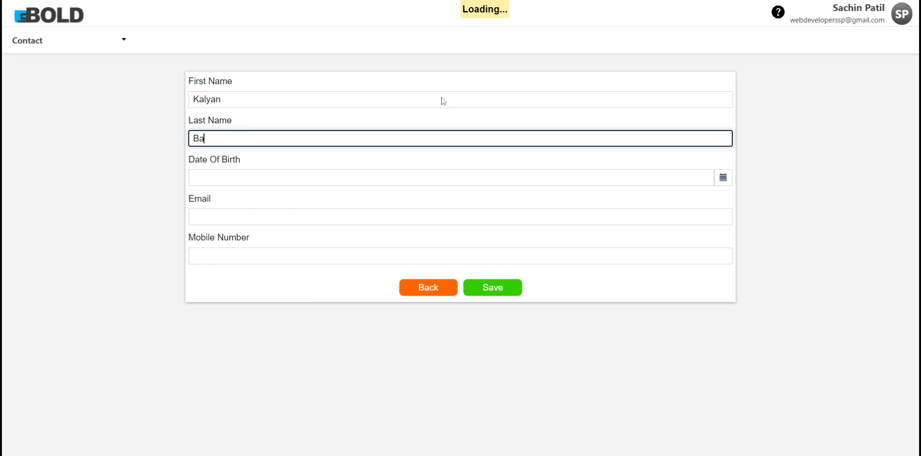
Step: Set the date of birth to April 6, 1987 in the calendar picker
{"action": "key", "text": "Tab"}
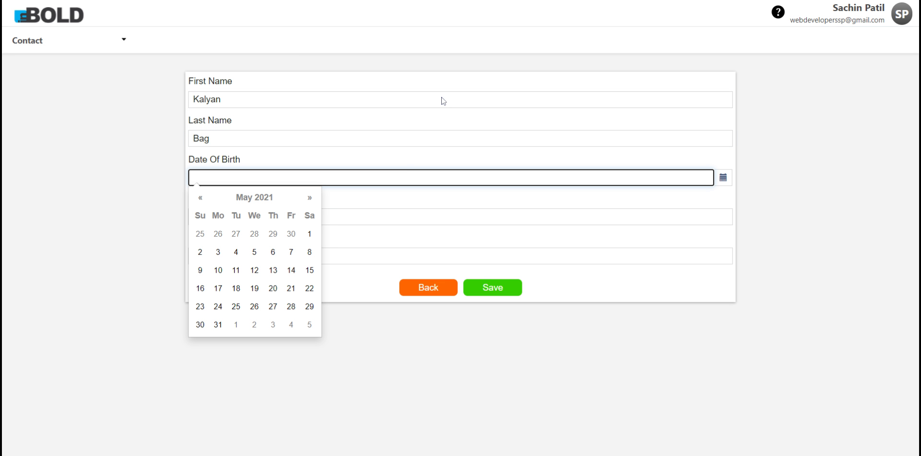
{"action": "left_click", "coordinate": [255, 197]}
{"action": "left_click", "coordinate": [253, 199]}
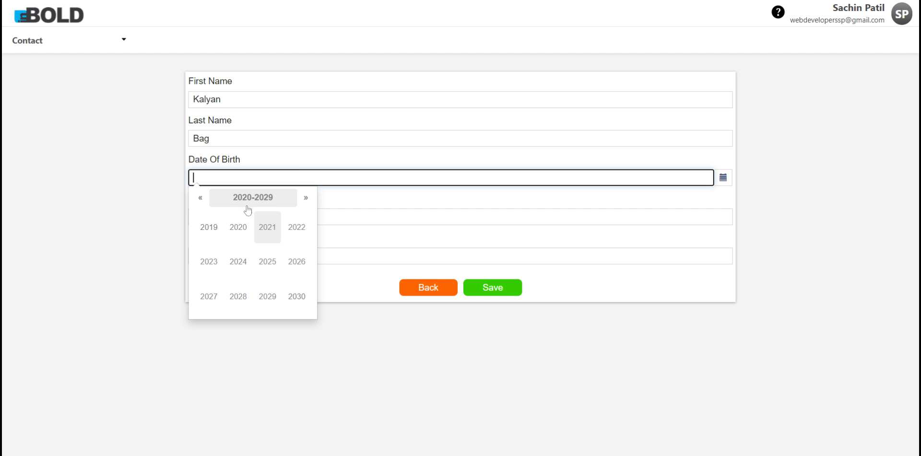
{"action": "left_click", "coordinate": [202, 198]}
{"action": "left_click", "coordinate": [201, 197]}
{"action": "left_click", "coordinate": [202, 198]}
{"action": "left_click", "coordinate": [203, 198]}
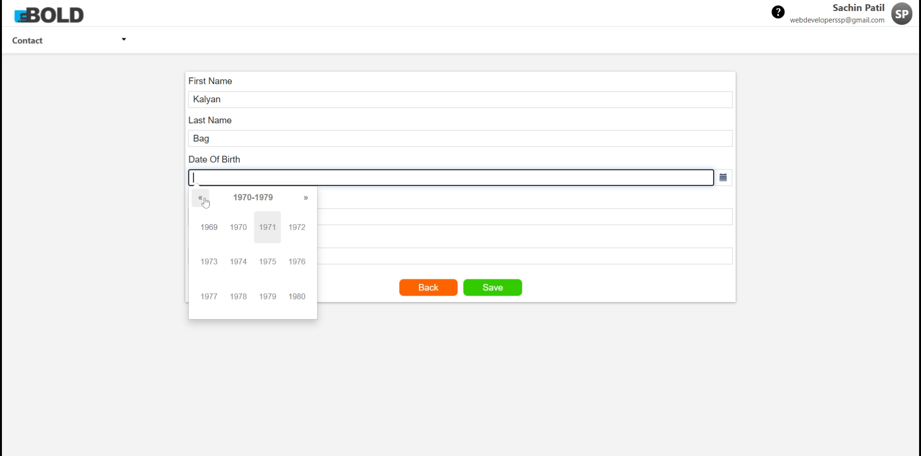
{"action": "left_click", "coordinate": [306, 199]}
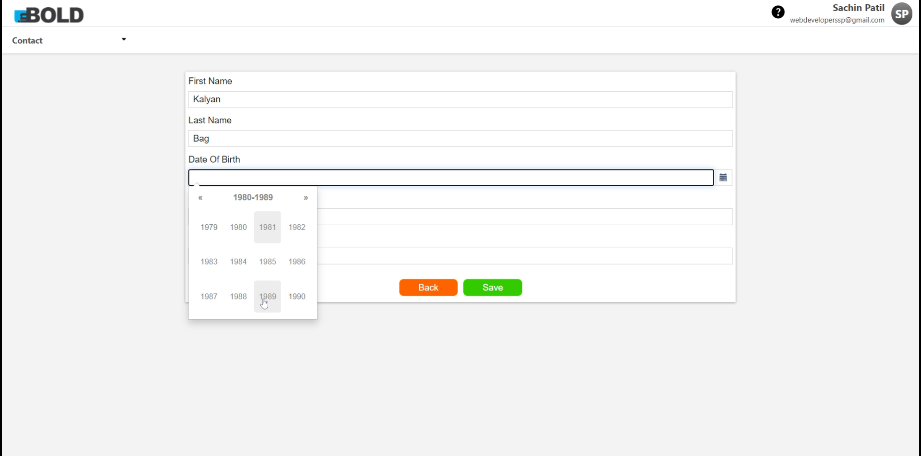
{"action": "left_click", "coordinate": [209, 296]}
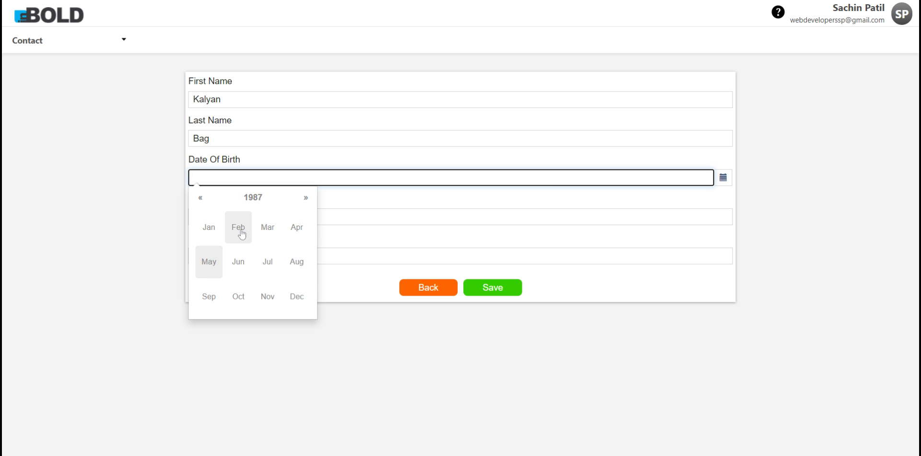
{"action": "left_click", "coordinate": [297, 230]}
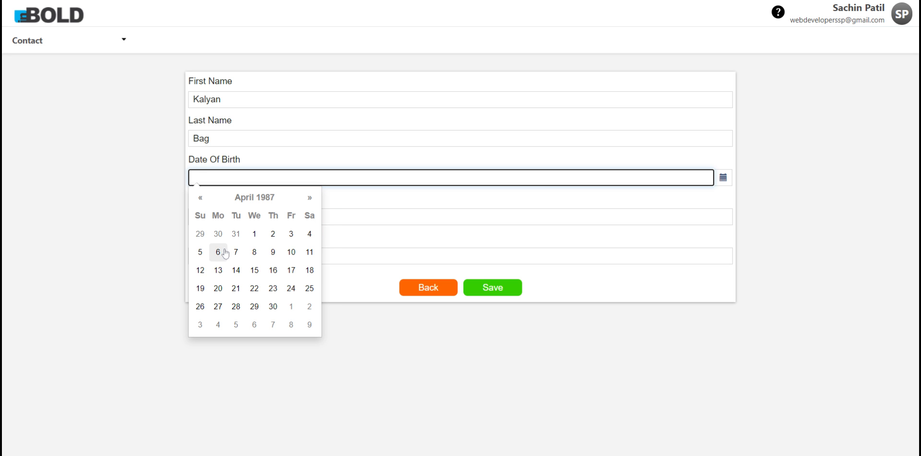
{"action": "left_click", "coordinate": [218, 252]}
Step: Enter the contact's email address and mobile number, then save the record
{"action": "left_click", "coordinate": [283, 220]}
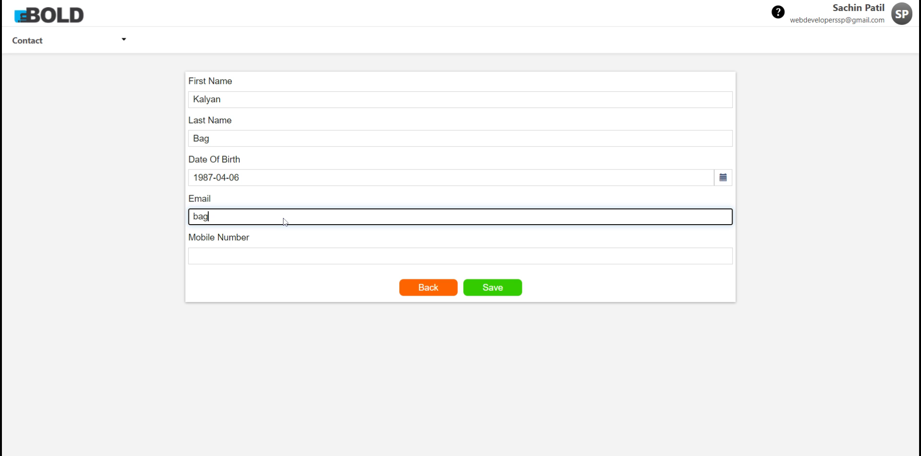
{"action": "key", "text": "Tab"}
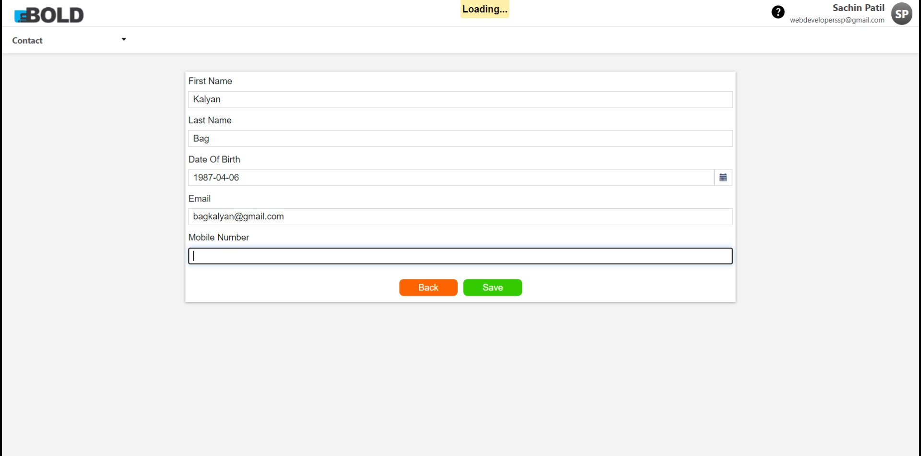
{"action": "key", "text": "Tab"}
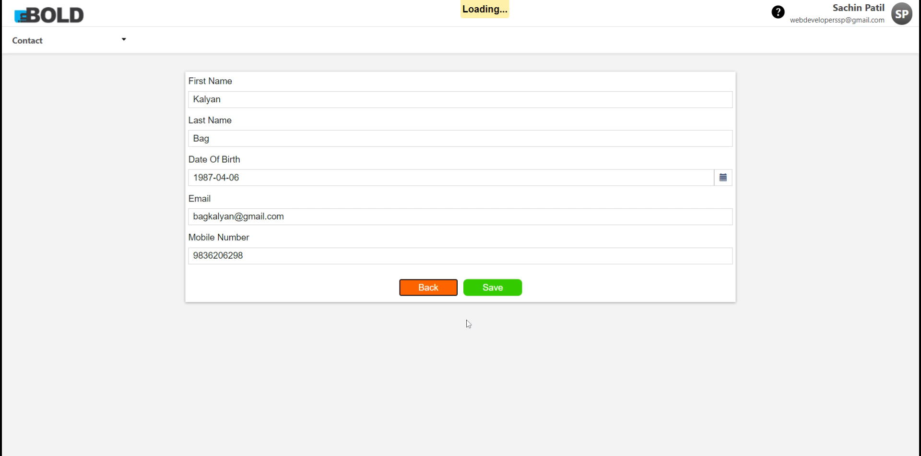
{"action": "left_click", "coordinate": [495, 297]}
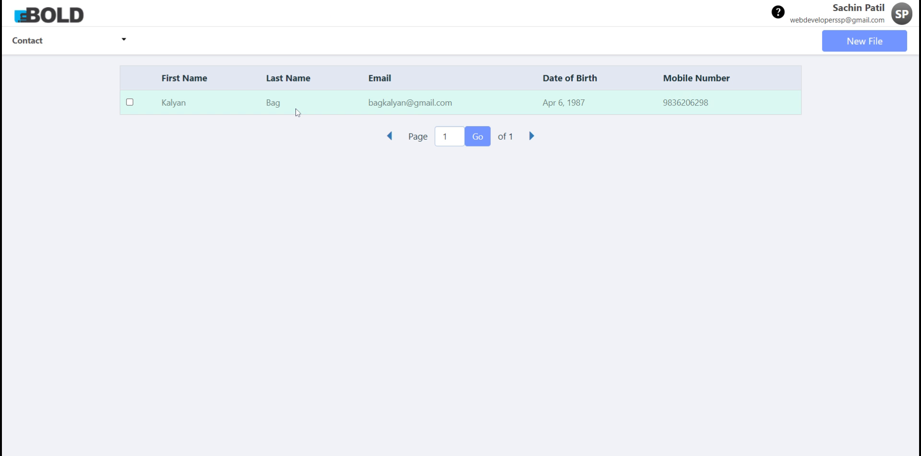
Step: Open the saved contact to verify its details, return to the list unchanged, and start a new record
{"action": "left_click", "coordinate": [432, 104]}
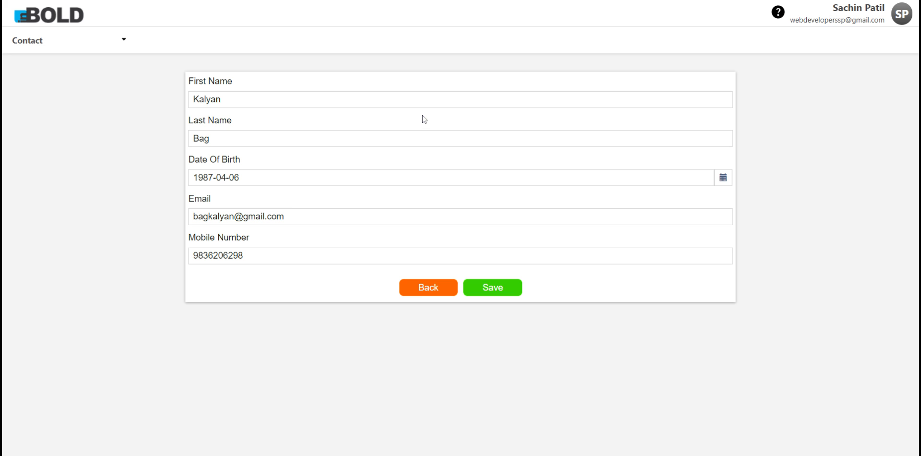
{"action": "left_click", "coordinate": [431, 289]}
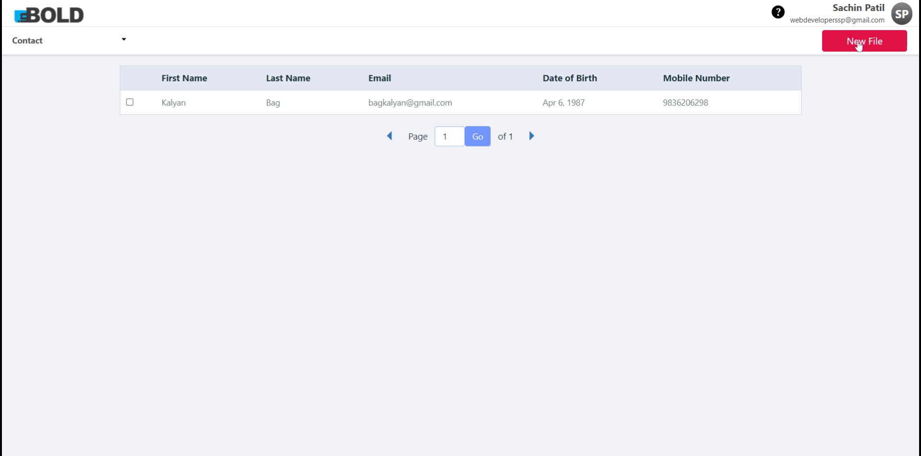
{"action": "left_click", "coordinate": [859, 44]}
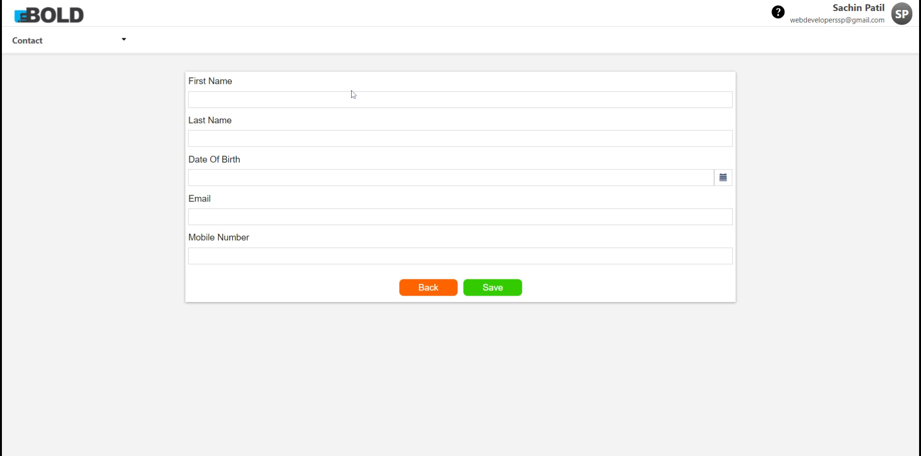
Step: Enter the second contact's first and last name
{"action": "left_click", "coordinate": [349, 100]}
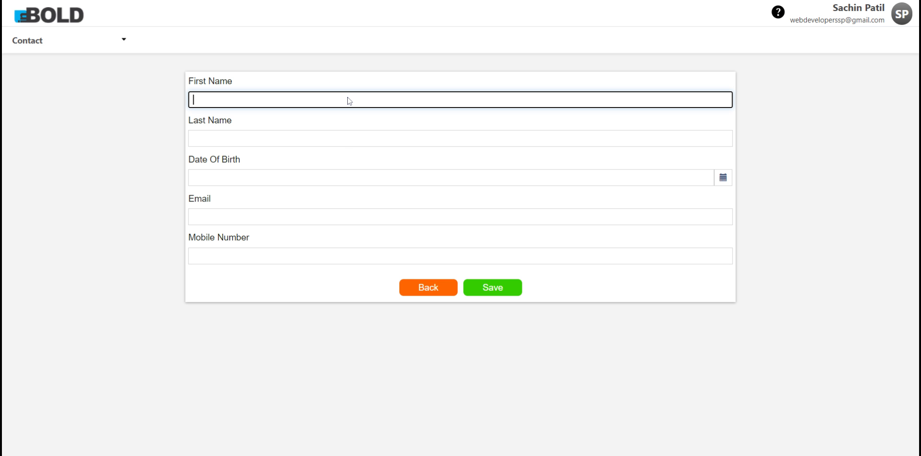
{"action": "key", "text": "Tab"}
{"action": "key", "text": "Tab"}
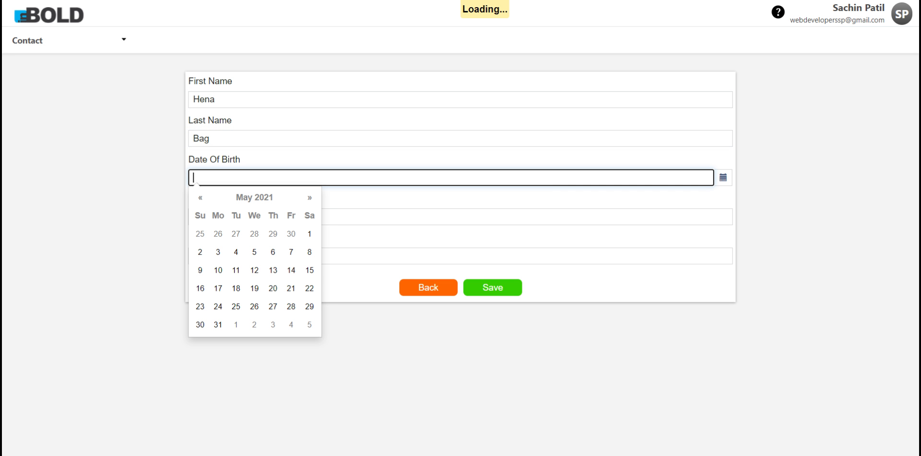
Step: Set the date of birth to October 5, 1995 in the calendar picker
{"action": "left_click", "coordinate": [259, 197]}
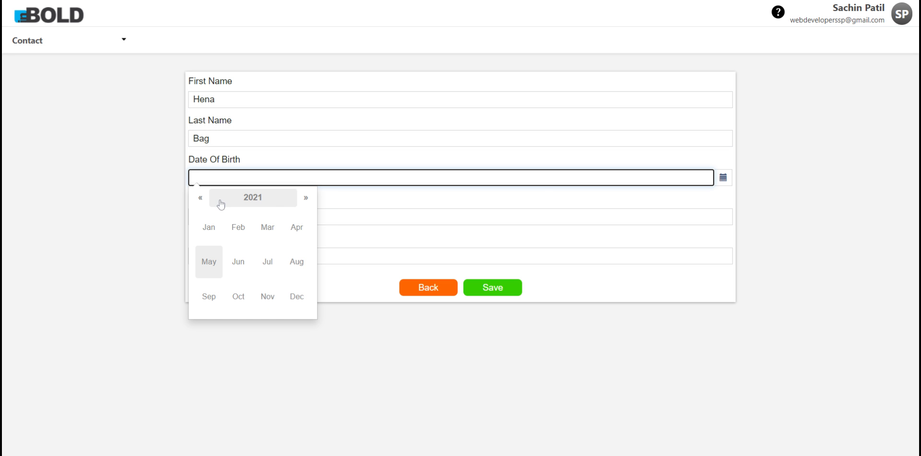
{"action": "left_click", "coordinate": [202, 198]}
{"action": "left_click", "coordinate": [201, 198]}
{"action": "left_click", "coordinate": [261, 199]}
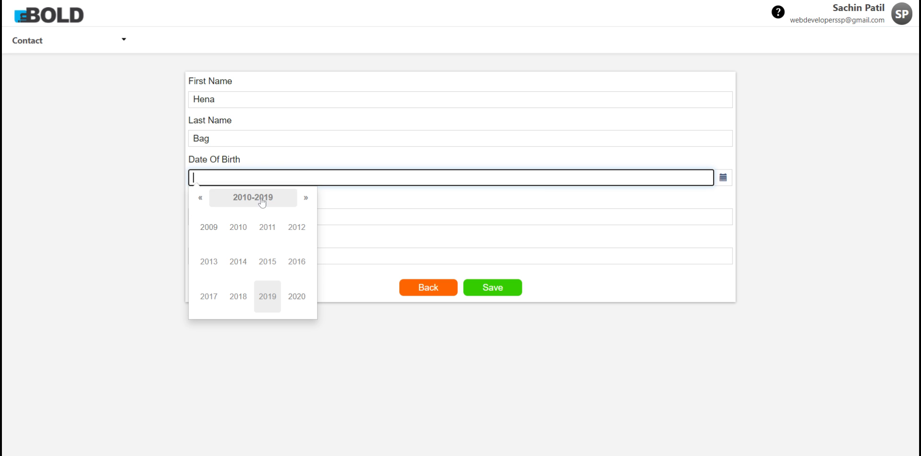
{"action": "left_click", "coordinate": [201, 202]}
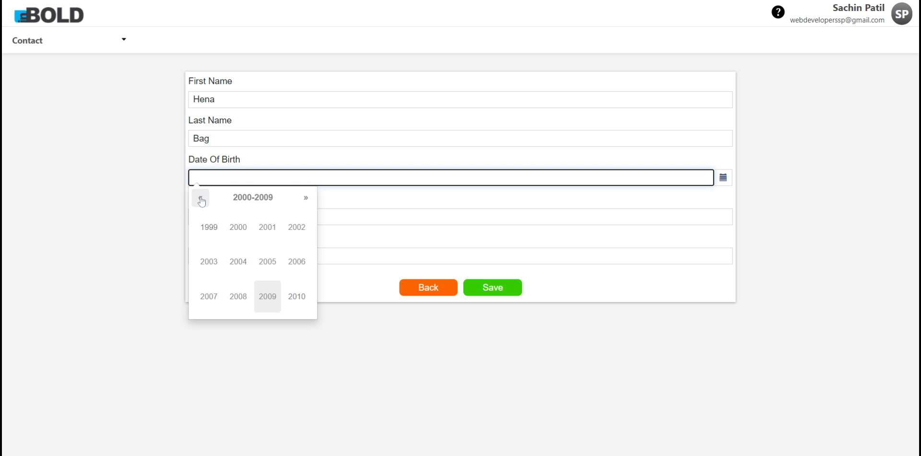
{"action": "left_click", "coordinate": [202, 202]}
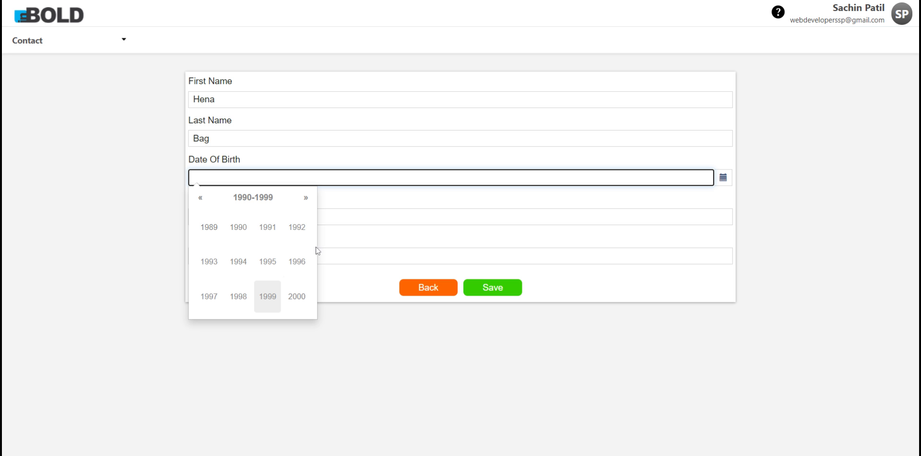
{"action": "left_click", "coordinate": [267, 262]}
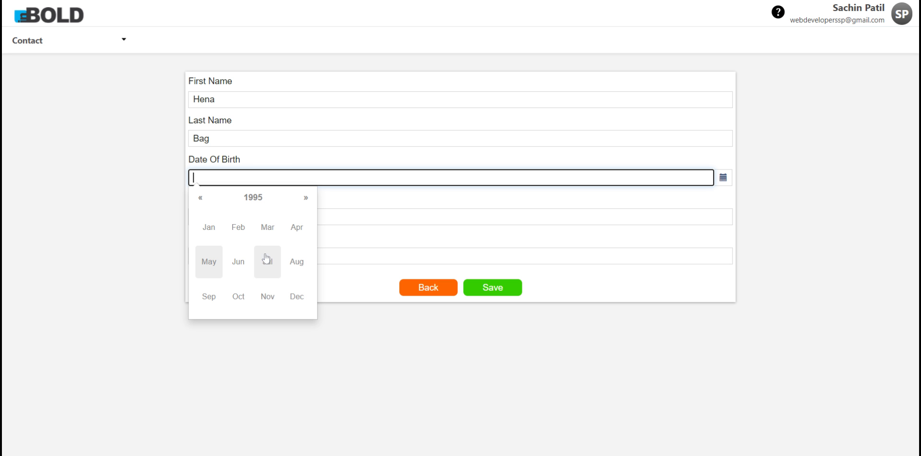
{"action": "left_click", "coordinate": [242, 295]}
{"action": "left_click", "coordinate": [275, 256]}
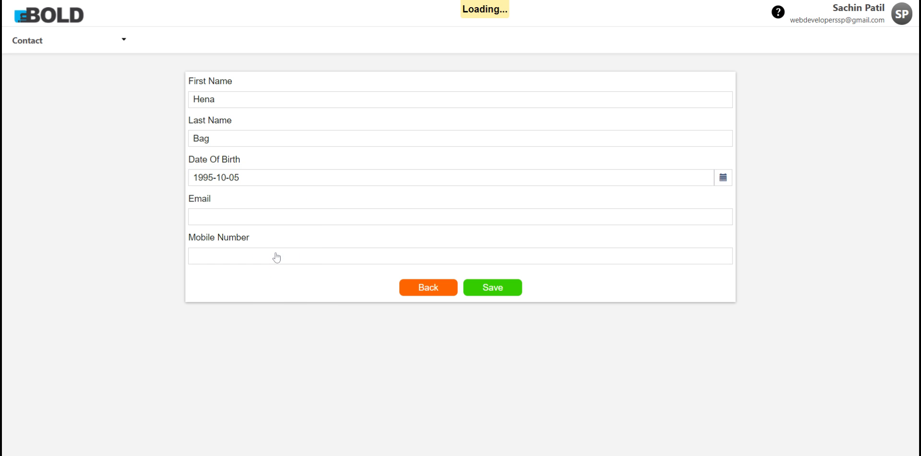
Step: Enter the second contact's email and mobile number, save it, and return to the workspace
{"action": "left_click", "coordinate": [268, 215]}
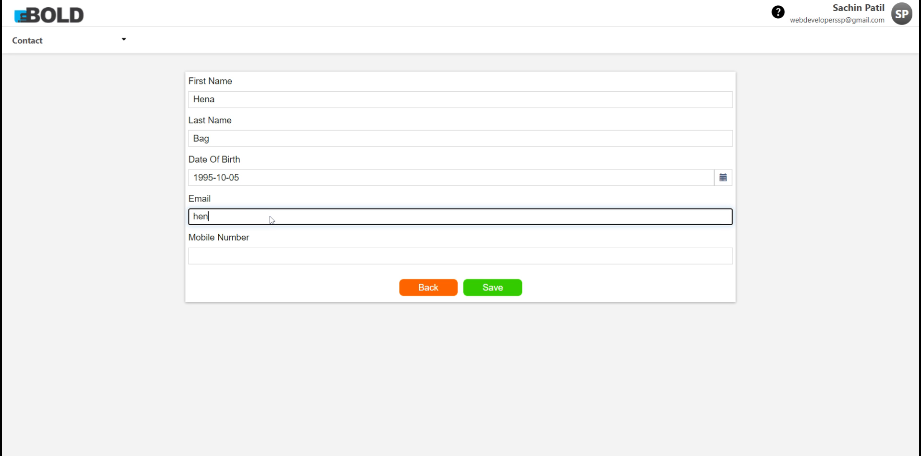
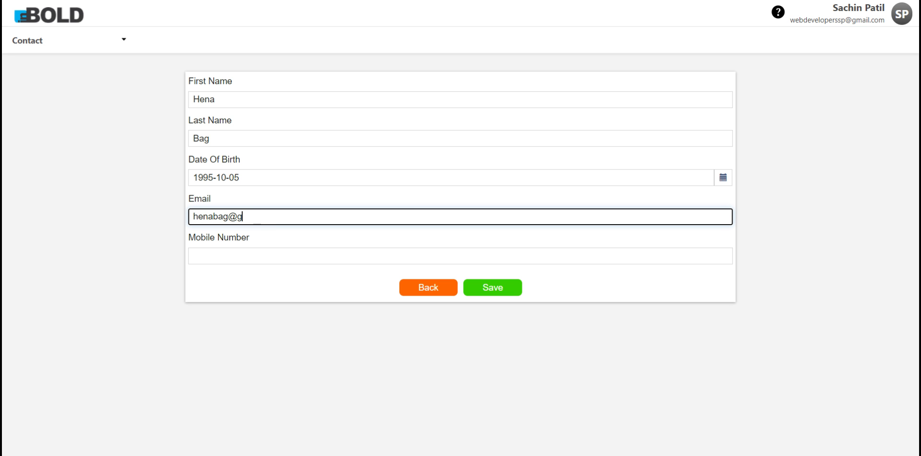
{"action": "left_click", "coordinate": [290, 259]}
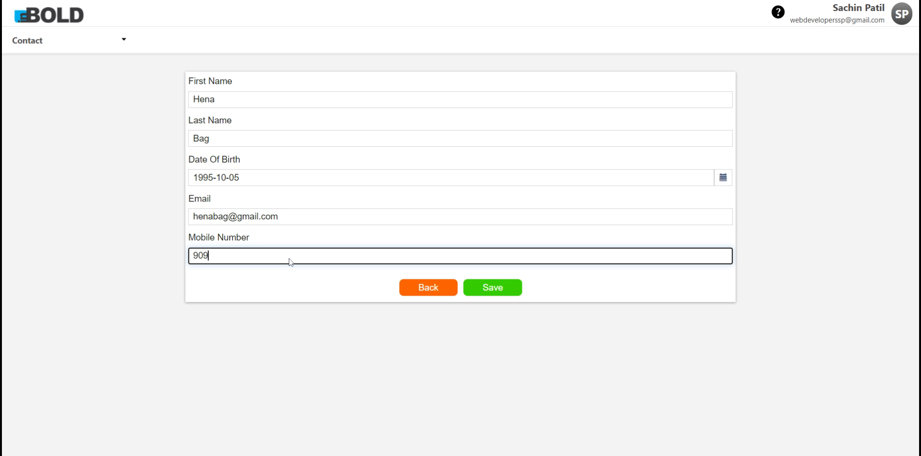
{"action": "key", "text": "Tab"}
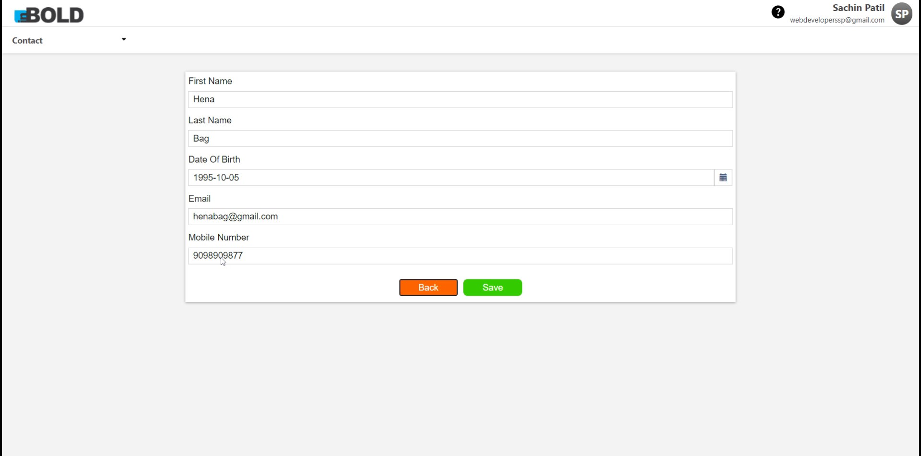
{"action": "left_click", "coordinate": [506, 290]}
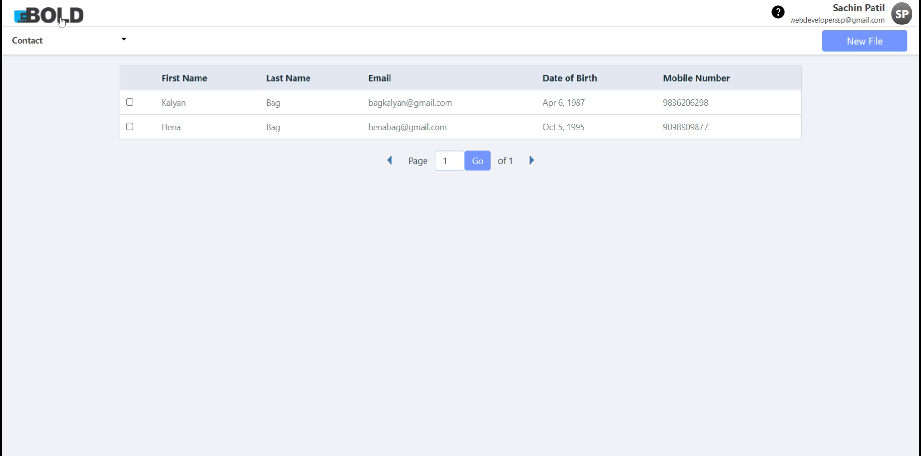
{"action": "left_click", "coordinate": [60, 21]}
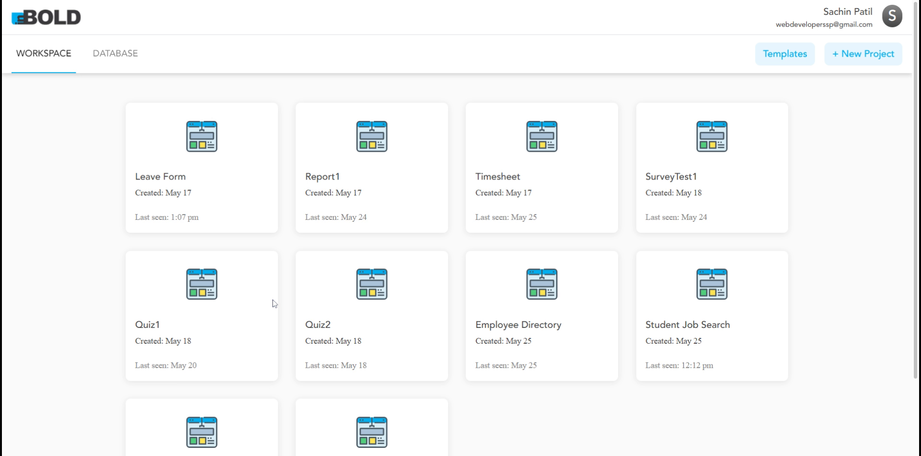
Step: Create a new Report project named 'Contact Report' after the name 'Contact' was rejected
{"action": "left_click", "coordinate": [862, 57]}
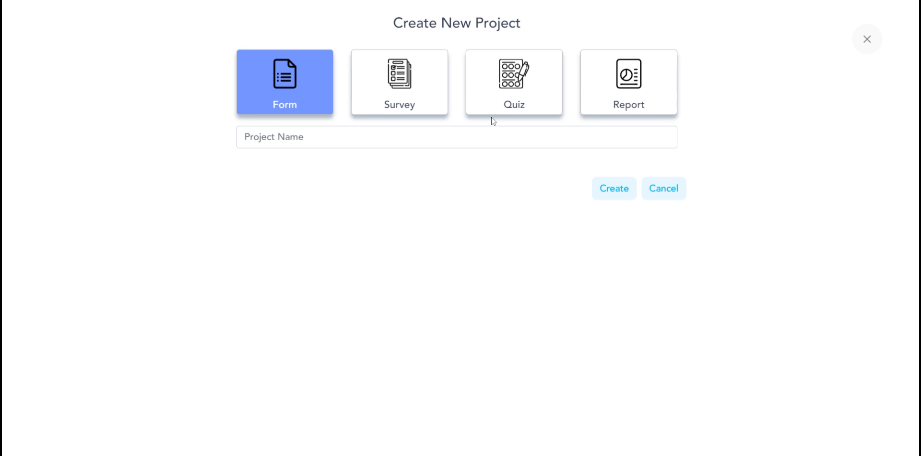
{"action": "left_click", "coordinate": [623, 94]}
{"action": "left_click", "coordinate": [457, 142]}
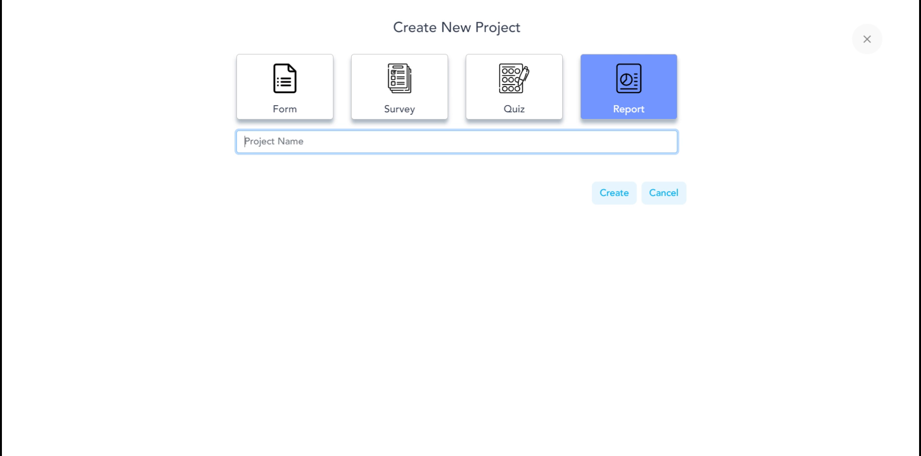
{"action": "type", "text": "Contact"}
{"action": "left_click", "coordinate": [624, 198]}
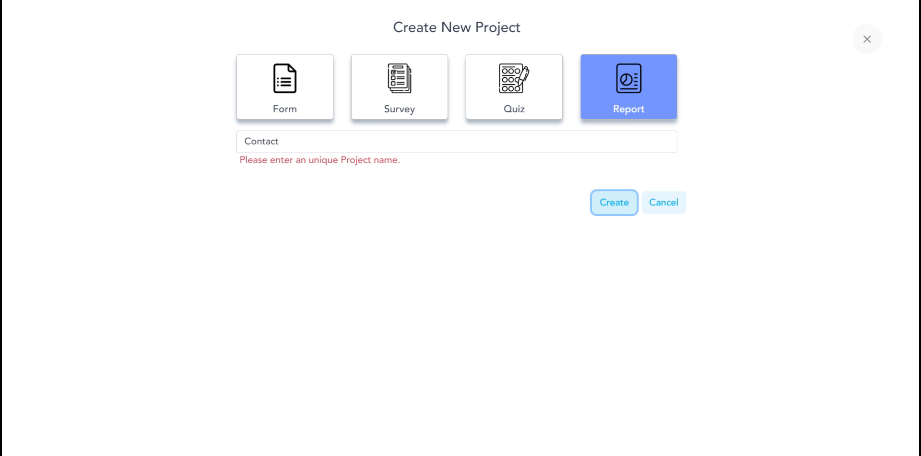
{"action": "left_click", "coordinate": [367, 146]}
{"action": "type", "text": "Re"}
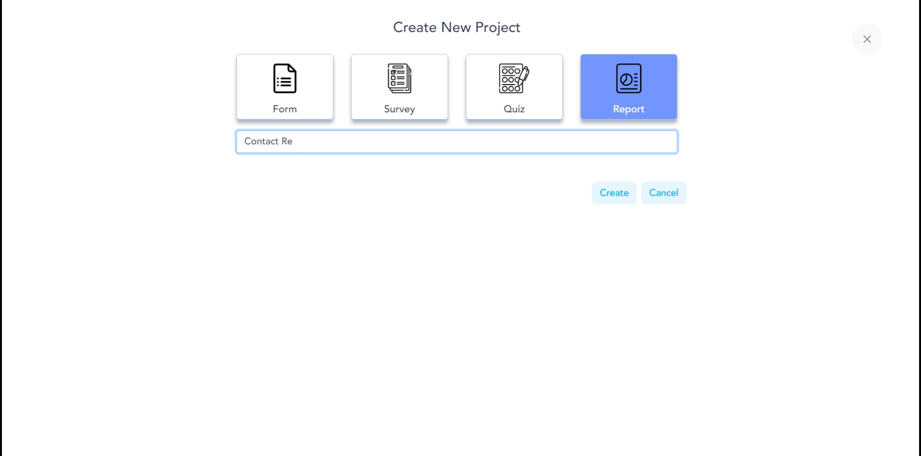
{"action": "type", "text": "port"}
{"action": "left_click", "coordinate": [601, 191]}
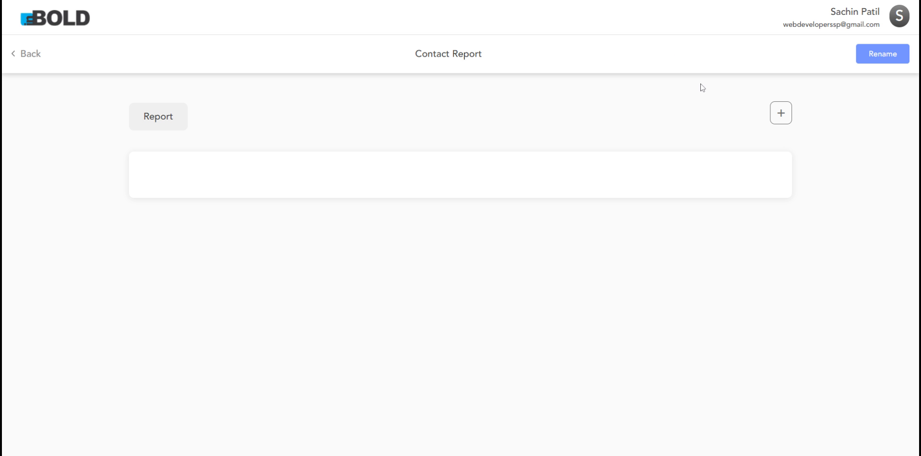
Step: Add a report named 'Contact' to the project and open its blank design canvas
{"action": "left_click", "coordinate": [781, 114]}
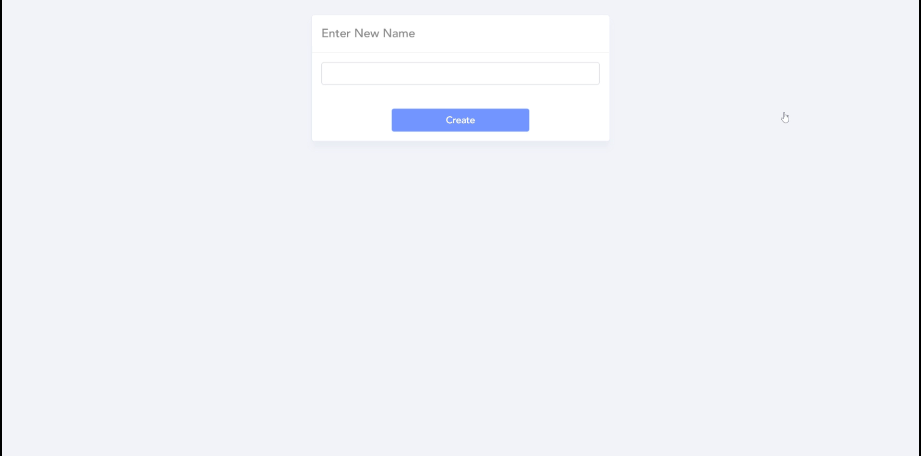
{"action": "type", "text": "Contact"}
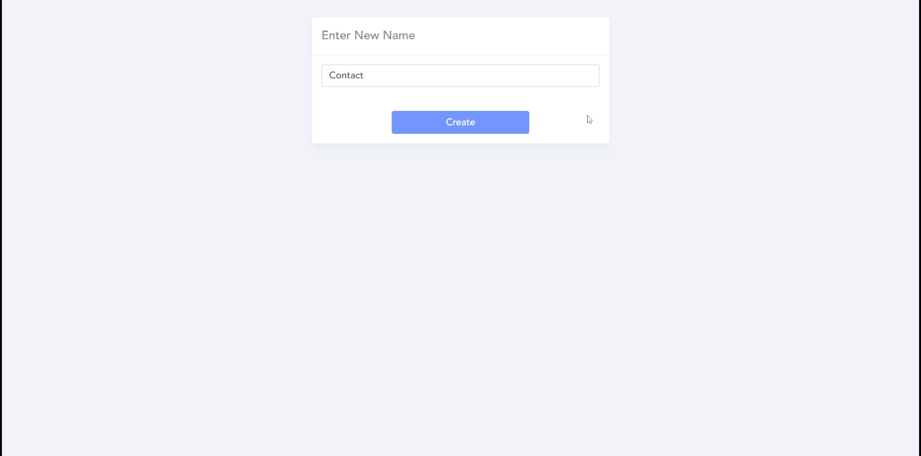
{"action": "left_click", "coordinate": [471, 123]}
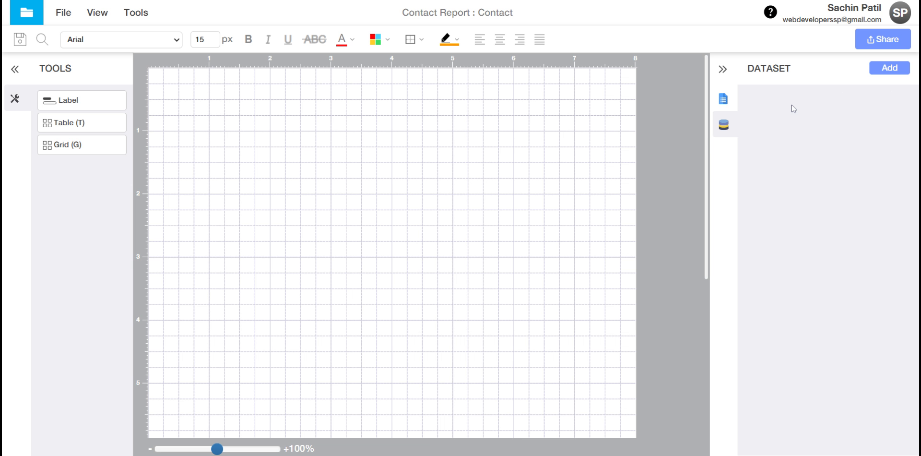
Step: Add a new dataset named Contact and expand the Contact Contact table's columns
{"action": "left_click", "coordinate": [889, 68]}
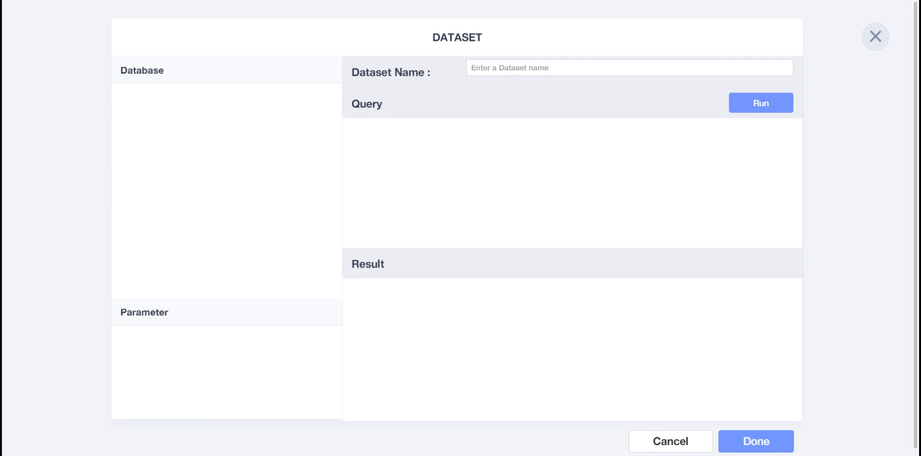
{"action": "left_click", "coordinate": [518, 68]}
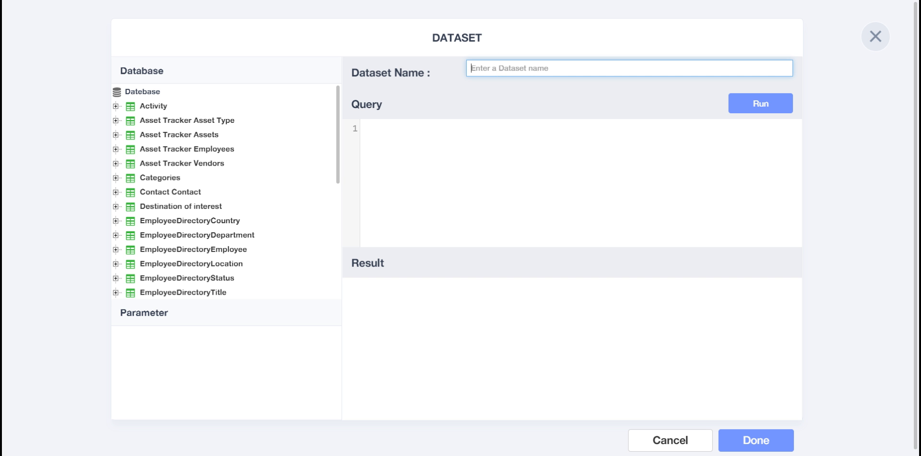
{"action": "type", "text": "Contact"}
{"action": "left_click", "coordinate": [425, 171]}
{"action": "scroll", "coordinate": [197, 197], "scroll_direction": "down", "scroll_amount": 3}
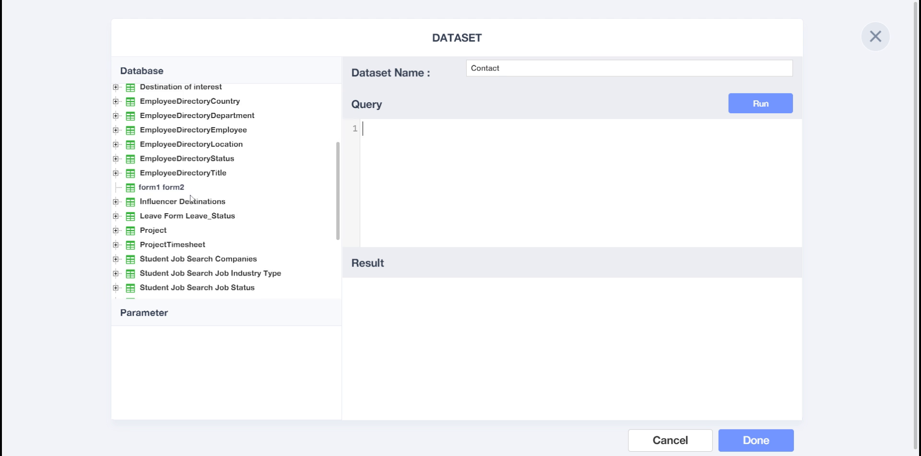
{"action": "scroll", "coordinate": [190, 199], "scroll_direction": "up", "scroll_amount": 3}
{"action": "left_click", "coordinate": [116, 191]}
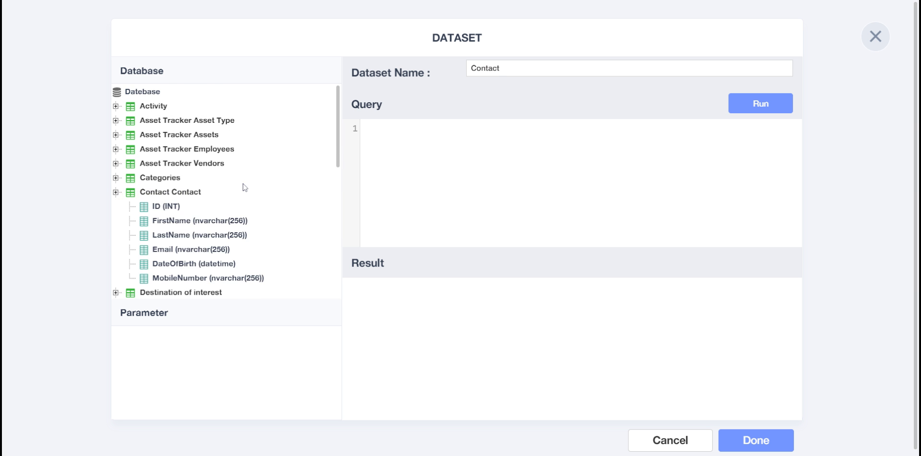
{"action": "scroll", "coordinate": [244, 187], "scroll_direction": "down", "scroll_amount": 2}
Step: Begin the query with SELECT FirstName and LastName, each on its own line
{"action": "left_click", "coordinate": [410, 163]}
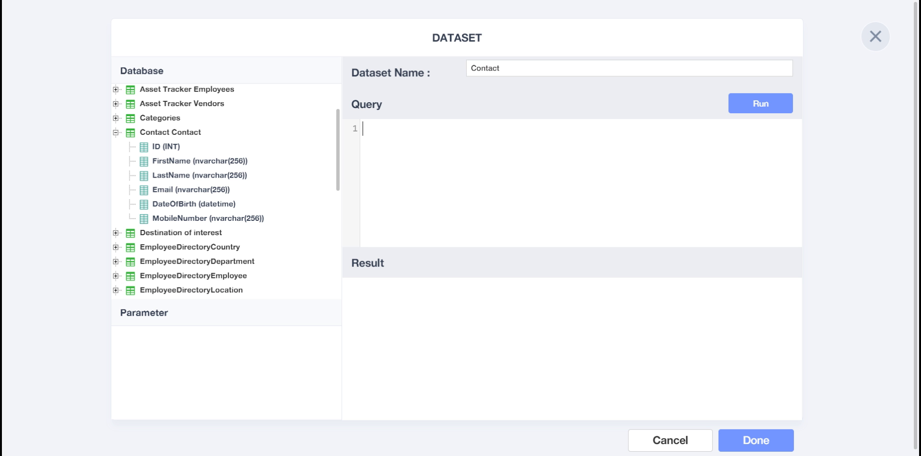
{"action": "type", "text": "SELECT"}
{"action": "double_click", "coordinate": [181, 163]}
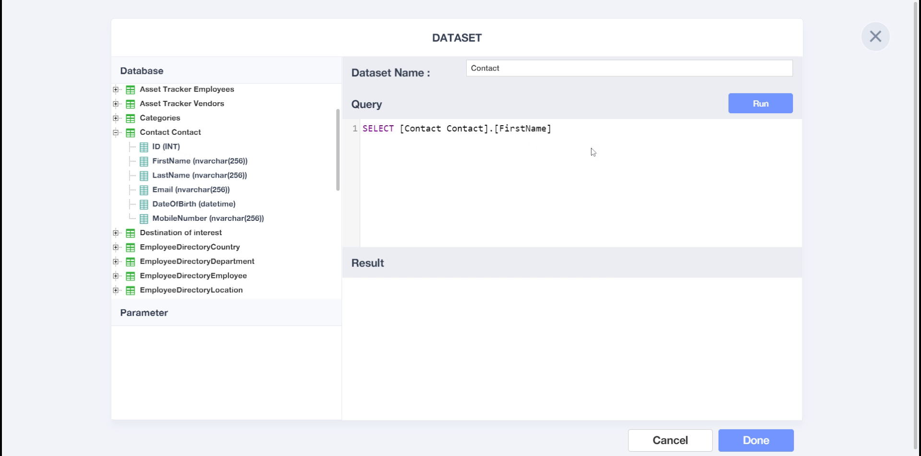
{"action": "left_click", "coordinate": [399, 129]}
{"action": "key", "text": "Return"}
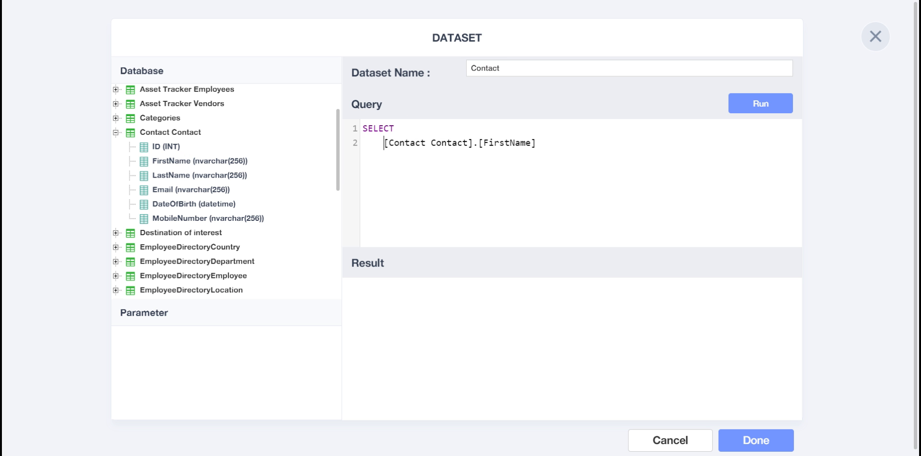
{"action": "left_click", "coordinate": [550, 142]}
{"action": "double_click", "coordinate": [178, 175]}
{"action": "left_click", "coordinate": [583, 180]}
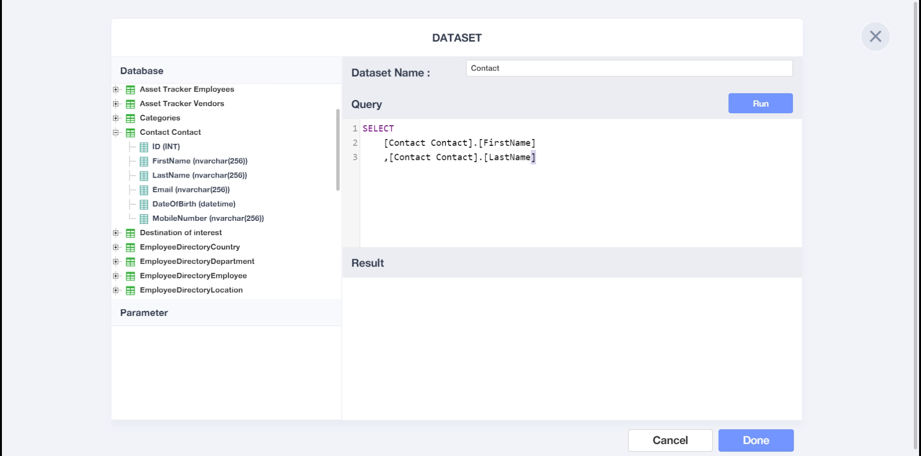
{"action": "key", "text": "Return"}
Step: Add the Email, DateOfBirth and MobileNumber columns, then FROM [Contact Contact]
{"action": "double_click", "coordinate": [187, 190]}
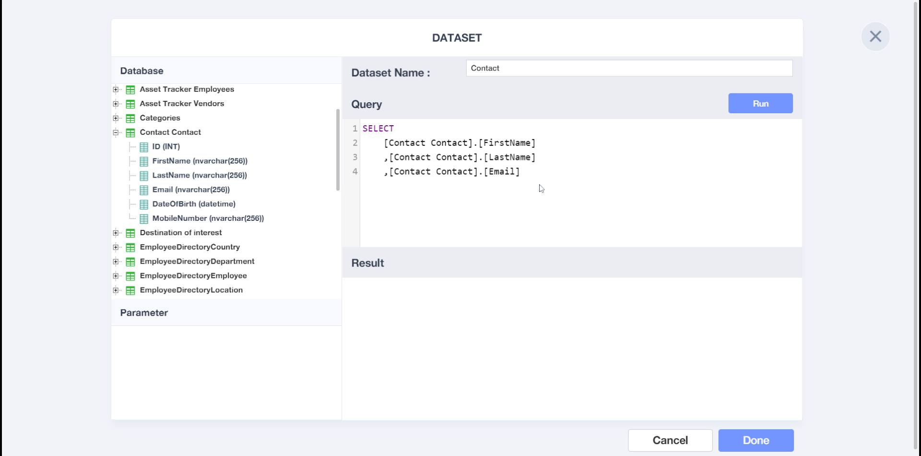
{"action": "left_click", "coordinate": [616, 172]}
{"action": "key", "text": "Return"}
{"action": "double_click", "coordinate": [170, 205]}
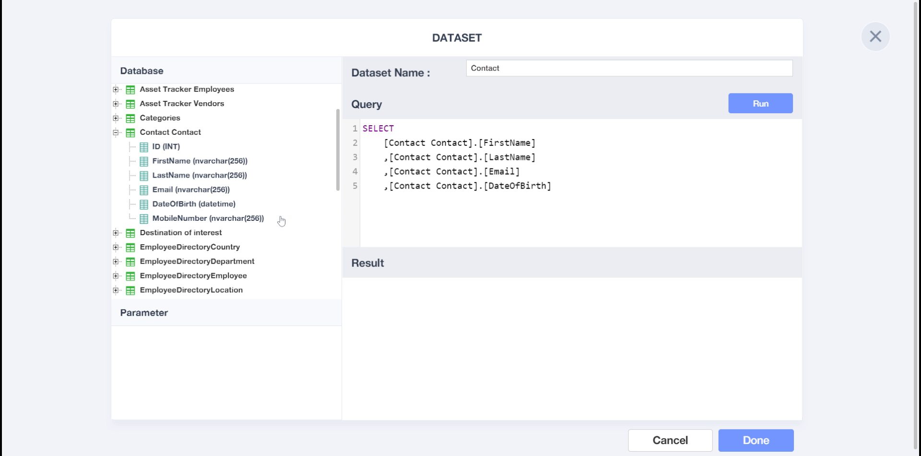
{"action": "key", "text": "Return"}
{"action": "double_click", "coordinate": [217, 220]}
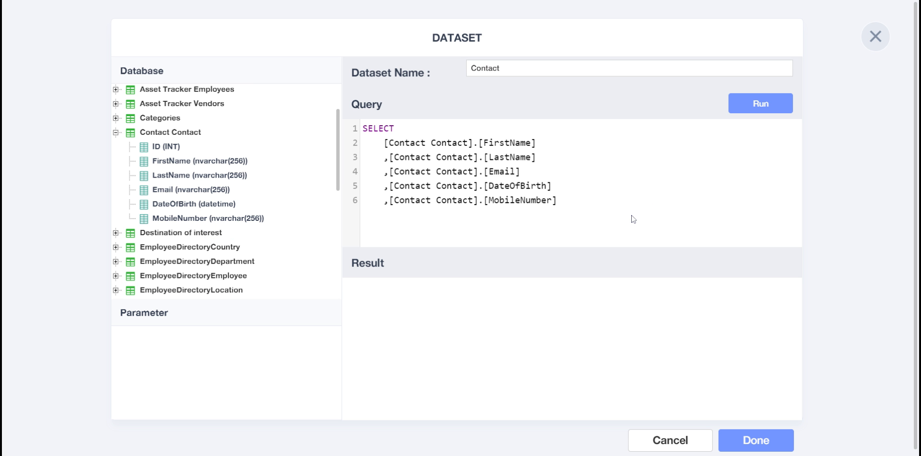
{"action": "key", "text": "Return"}
{"action": "type", "text": "FROM"}
{"action": "double_click", "coordinate": [164, 133]}
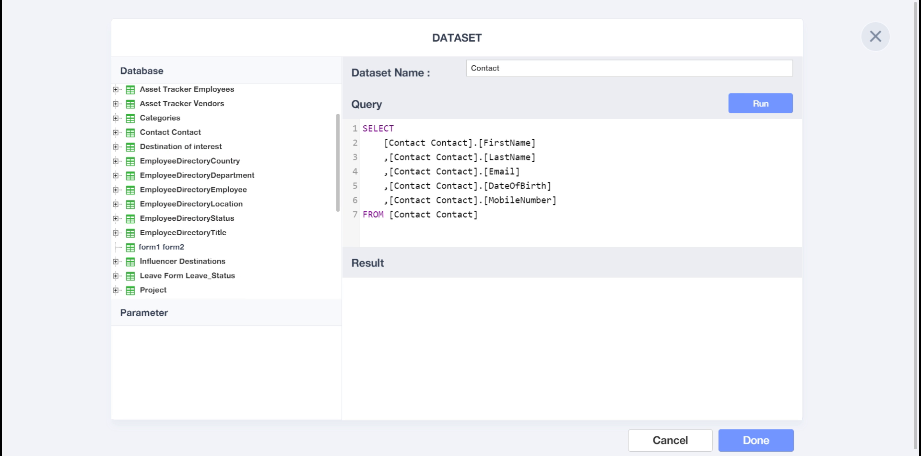
Step: Run the Contact query and widen the Email and MobileNumber result columns
{"action": "left_click", "coordinate": [756, 106]}
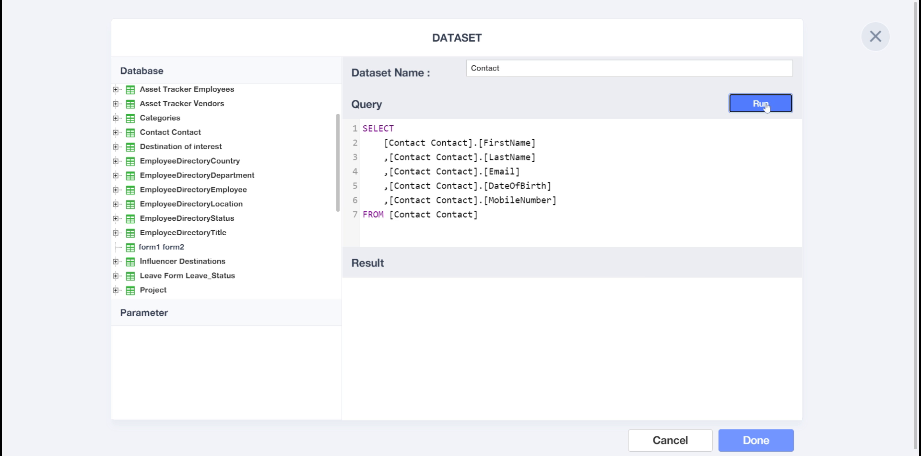
{"action": "left_click", "coordinate": [766, 106]}
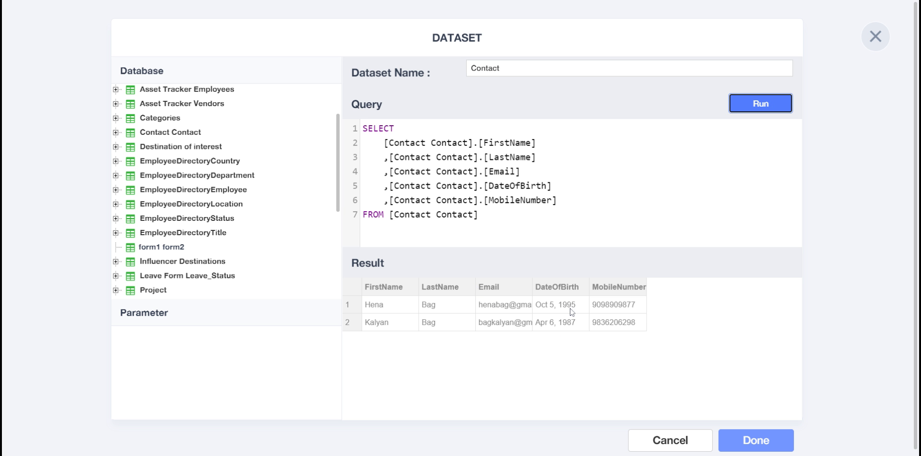
{"action": "left_click_drag", "start_coordinate": [532, 287], "coordinate": [563, 288]}
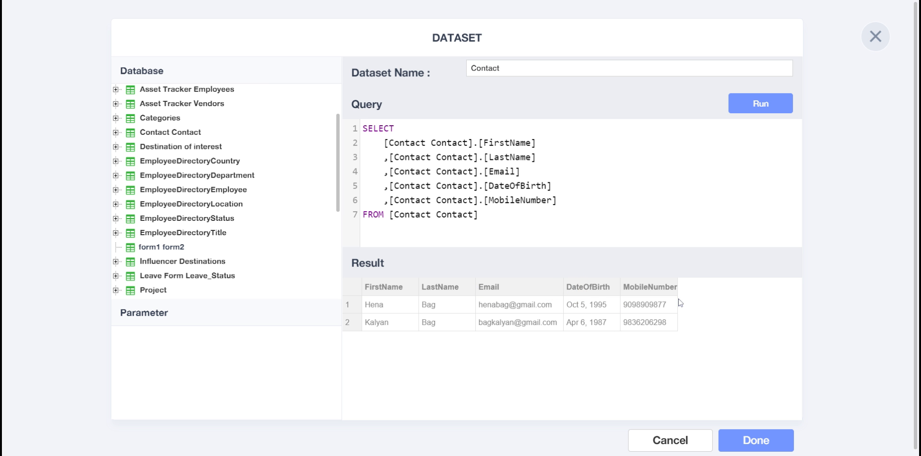
{"action": "left_click_drag", "start_coordinate": [678, 288], "coordinate": [689, 288]}
Step: Save the Contact dataset, add a grid bound to it, and move it to the top-left
{"action": "left_click", "coordinate": [768, 439]}
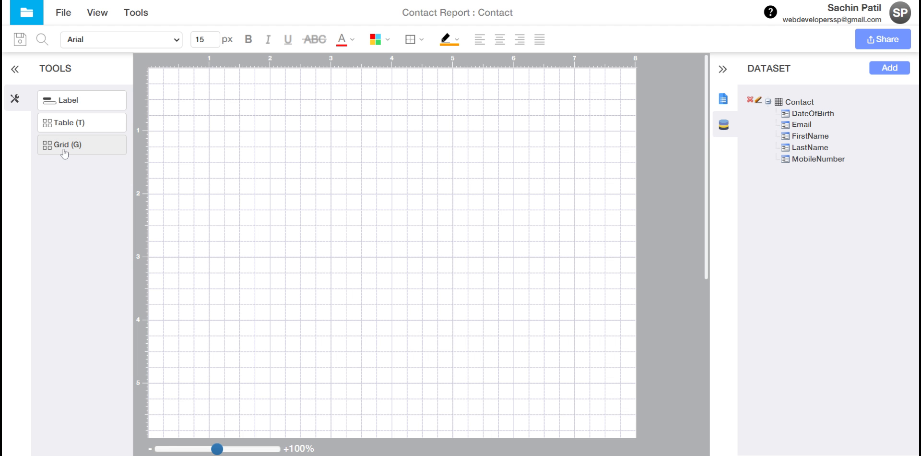
{"action": "left_click_drag", "start_coordinate": [64, 153], "coordinate": [187, 109]}
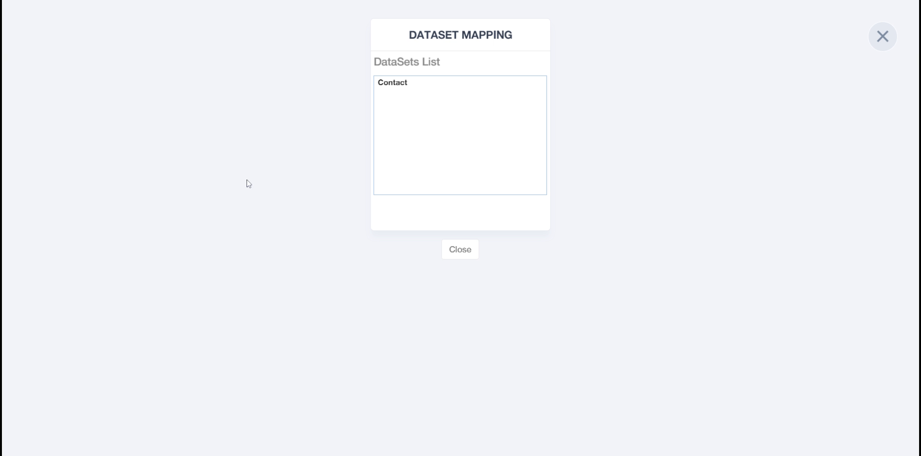
{"action": "left_click", "coordinate": [405, 85]}
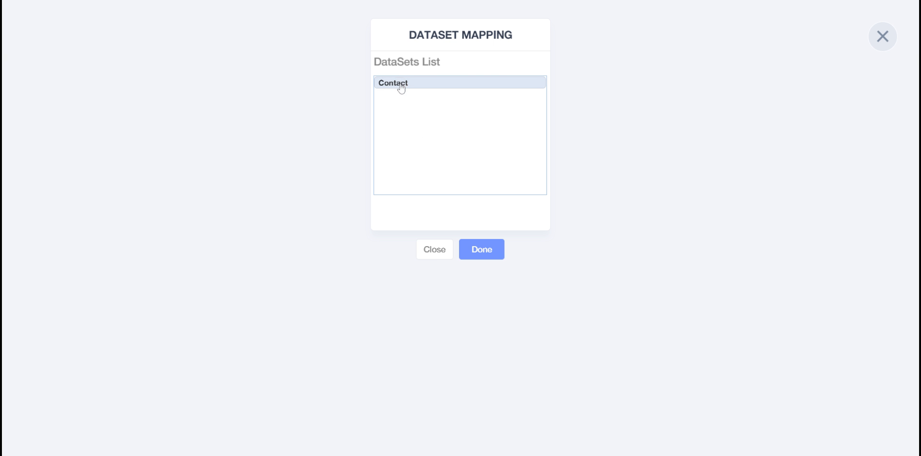
{"action": "left_click", "coordinate": [479, 254]}
{"action": "left_click", "coordinate": [238, 113]}
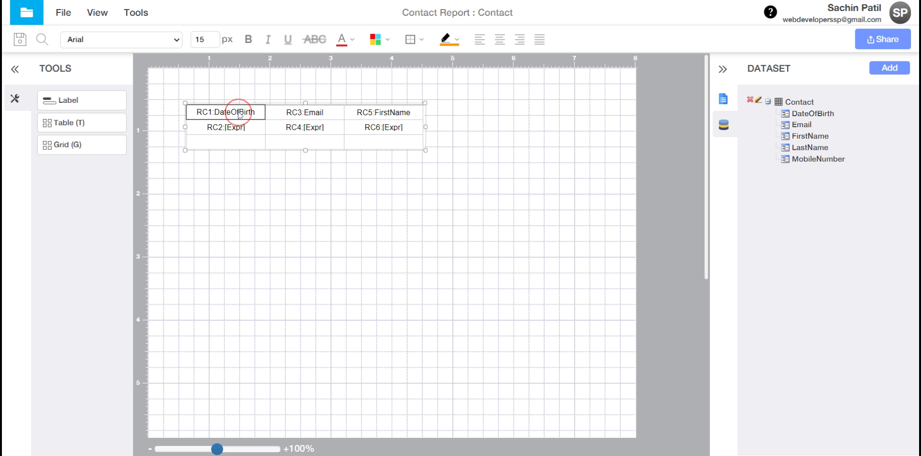
{"action": "left_click_drag", "start_coordinate": [214, 102], "coordinate": [191, 88]}
{"action": "left_click", "coordinate": [99, 17]}
{"action": "mouse_move", "coordinate": [120, 58]}
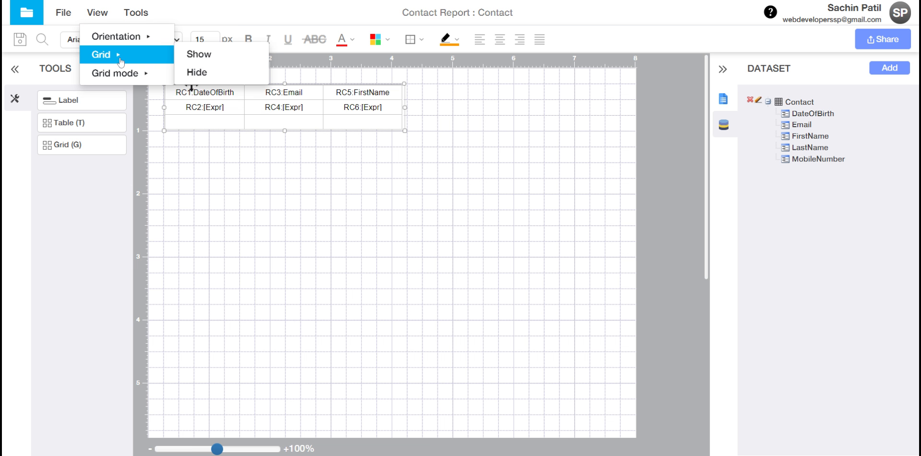
Step: Show the canvas grid as dots and insert a column beside the RC5/RC6 column
{"action": "mouse_move", "coordinate": [129, 73]}
{"action": "left_click", "coordinate": [197, 89]}
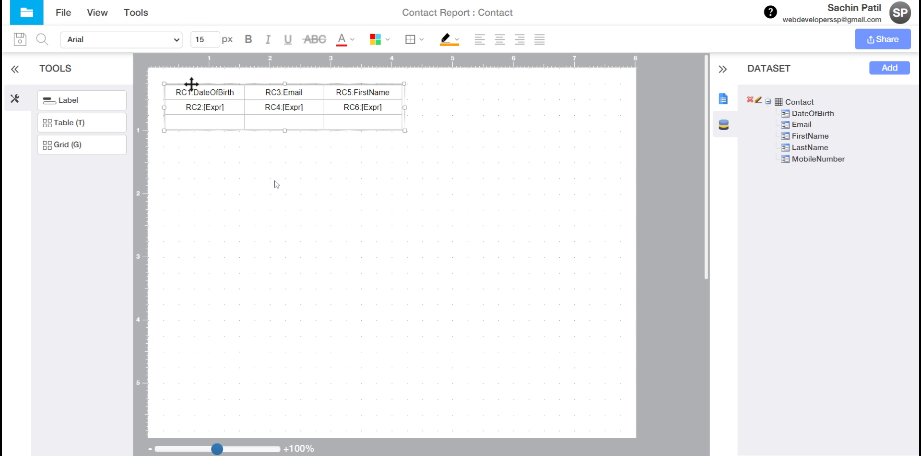
{"action": "right_click", "coordinate": [336, 107]}
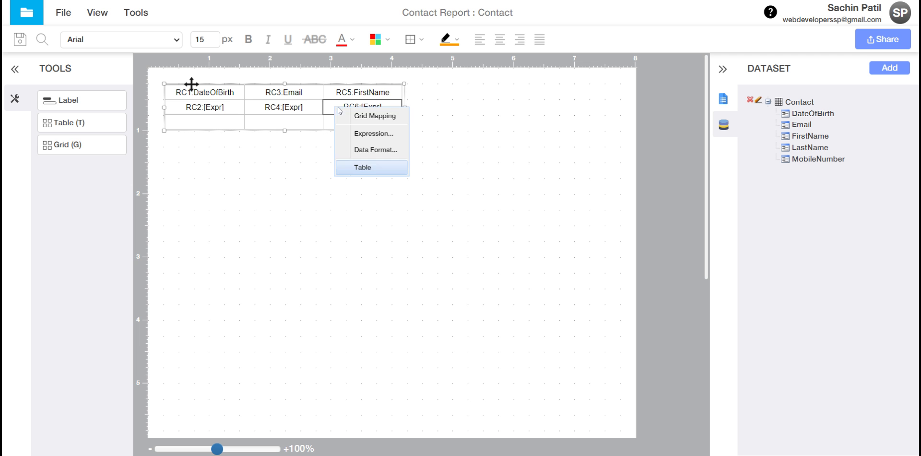
{"action": "mouse_move", "coordinate": [370, 164]}
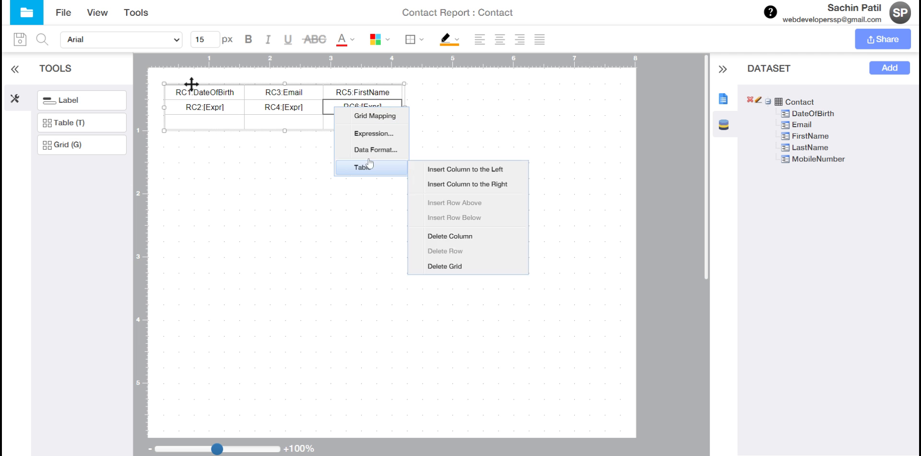
{"action": "left_click", "coordinate": [468, 185]}
Step: Insert a second empty column and stretch the grid toward the page's right edge
{"action": "right_click", "coordinate": [370, 108]}
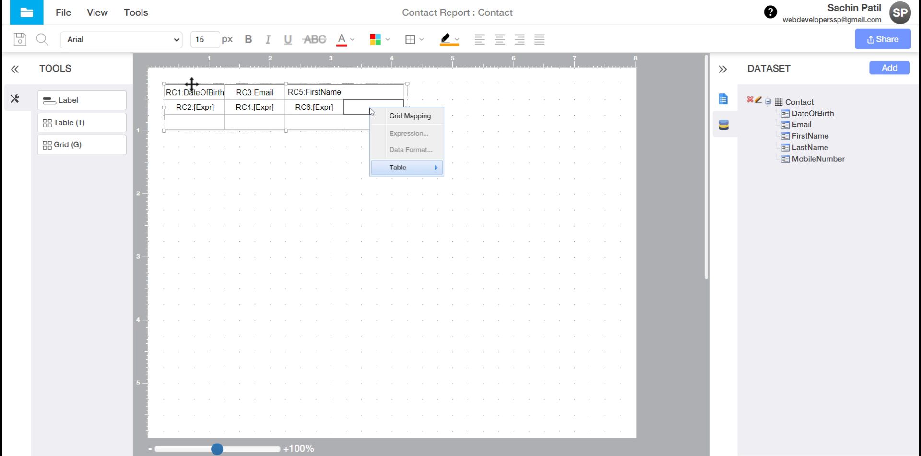
{"action": "mouse_move", "coordinate": [407, 171]}
{"action": "left_click", "coordinate": [480, 169]}
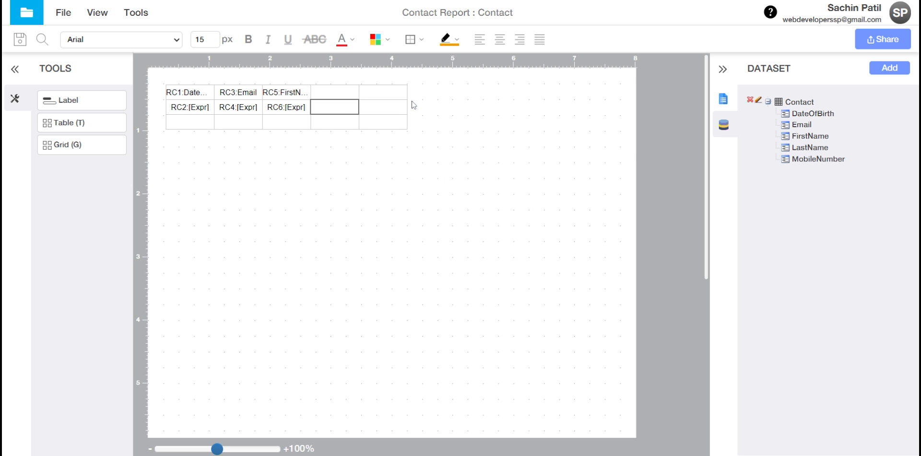
{"action": "left_click_drag", "start_coordinate": [411, 131], "coordinate": [627, 137]}
{"action": "left_click", "coordinate": [462, 197]}
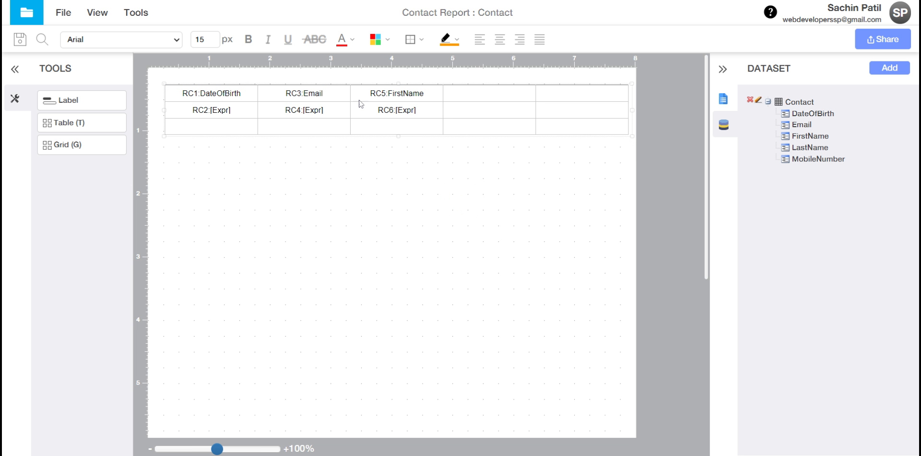
{"action": "left_click", "coordinate": [214, 98]}
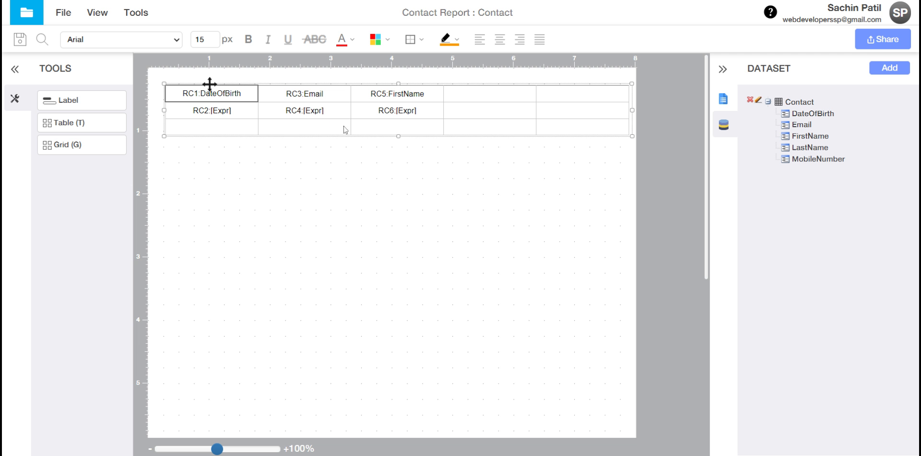
Step: Head the first column 'First Name' and bind its detail cell to =FirstName
{"action": "right_click", "coordinate": [231, 98]}
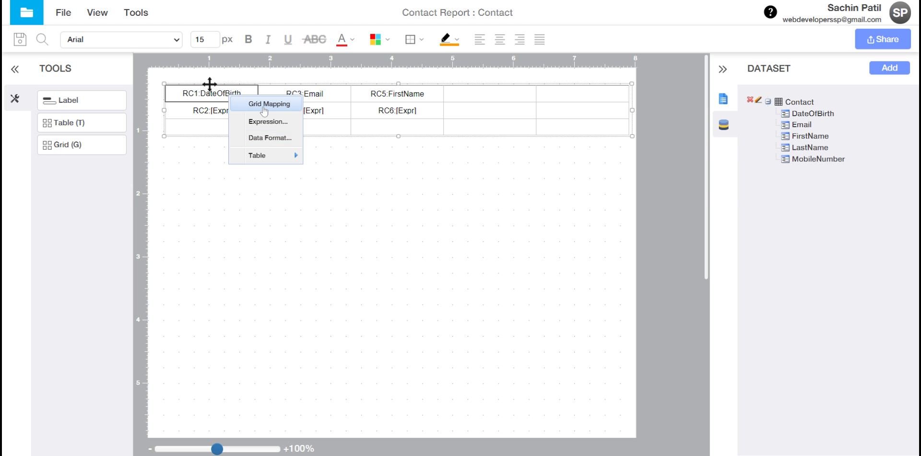
{"action": "left_click", "coordinate": [263, 123]}
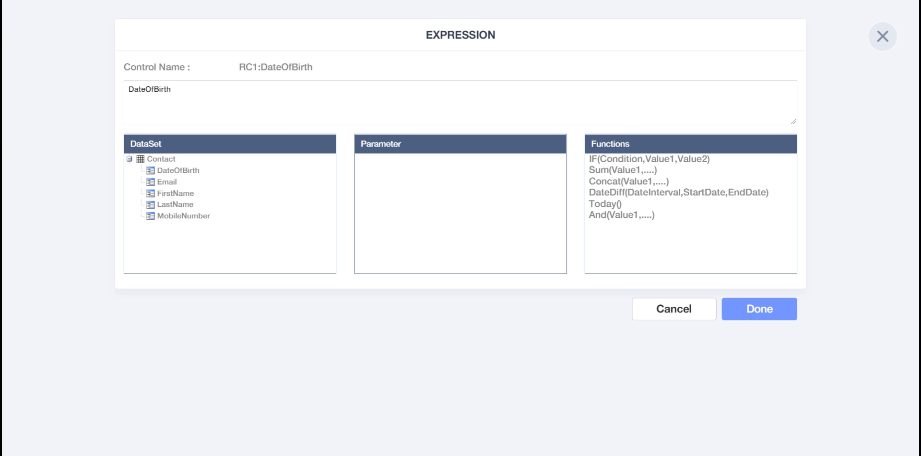
{"action": "double_click", "coordinate": [262, 94]}
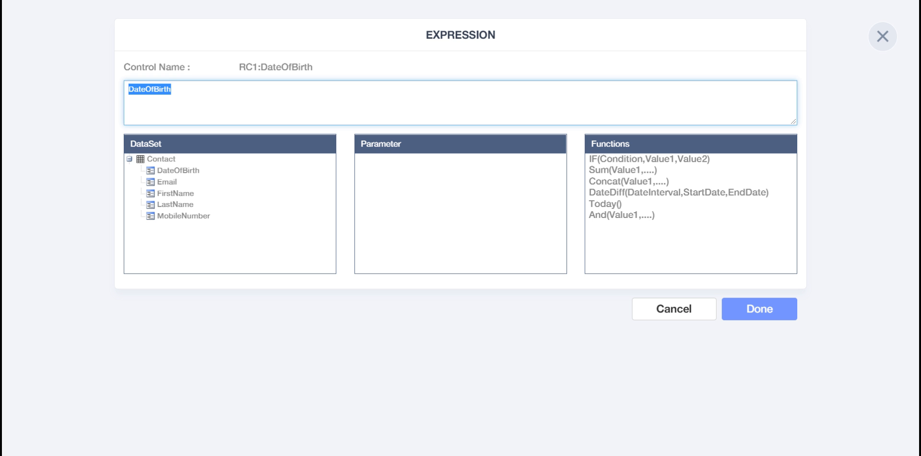
{"action": "type", "text": "First"}
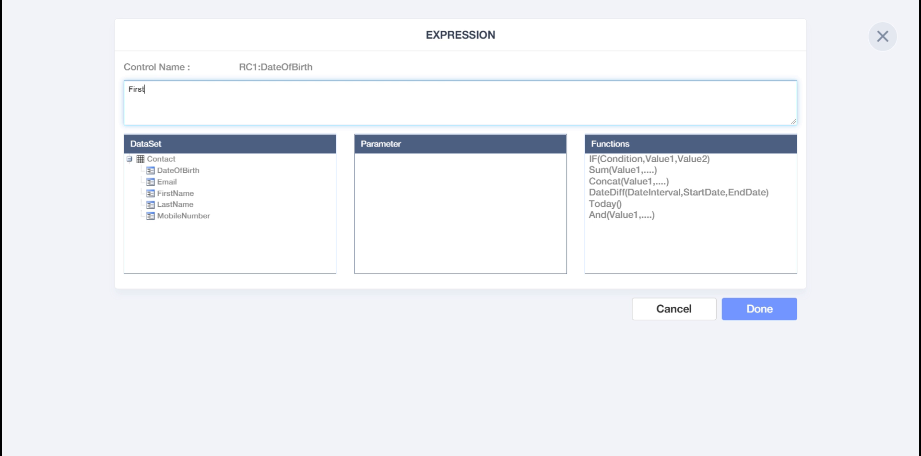
{"action": "type", "text": " Name"}
{"action": "left_click", "coordinate": [727, 307]}
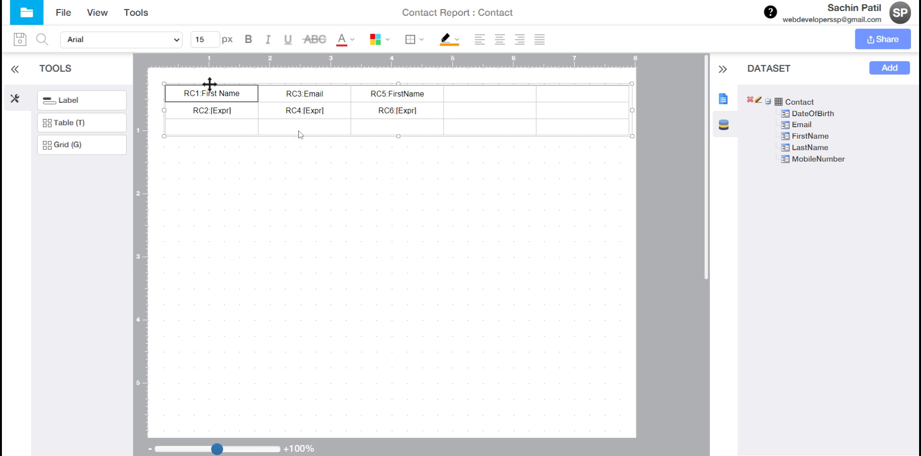
{"action": "left_click", "coordinate": [214, 116]}
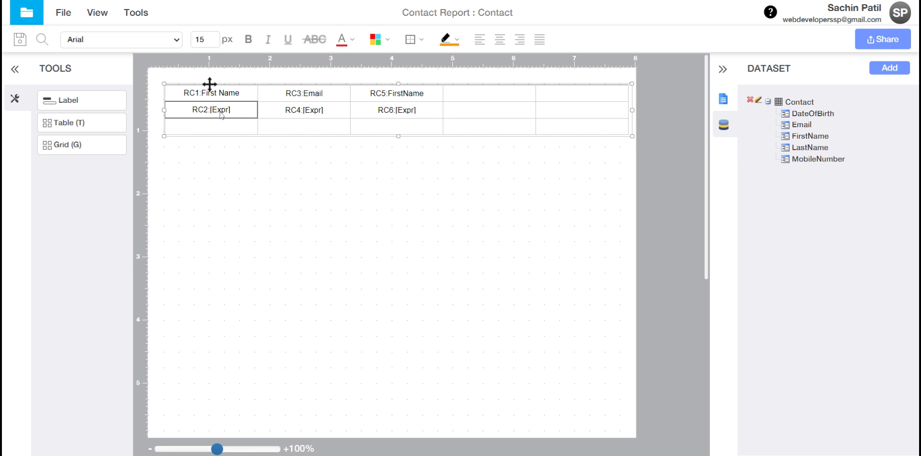
{"action": "right_click", "coordinate": [221, 115]}
{"action": "left_click", "coordinate": [250, 139]}
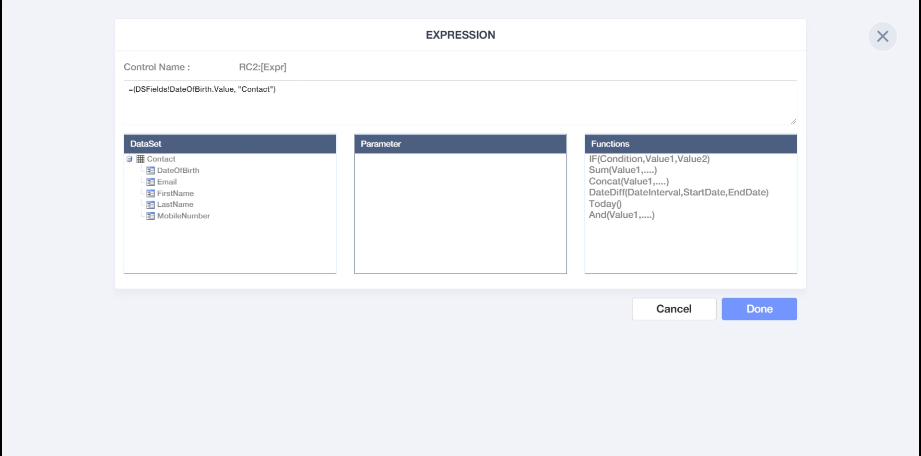
{"action": "left_click_drag", "start_coordinate": [302, 90], "coordinate": [122, 91]}
{"action": "type", "text": "="}
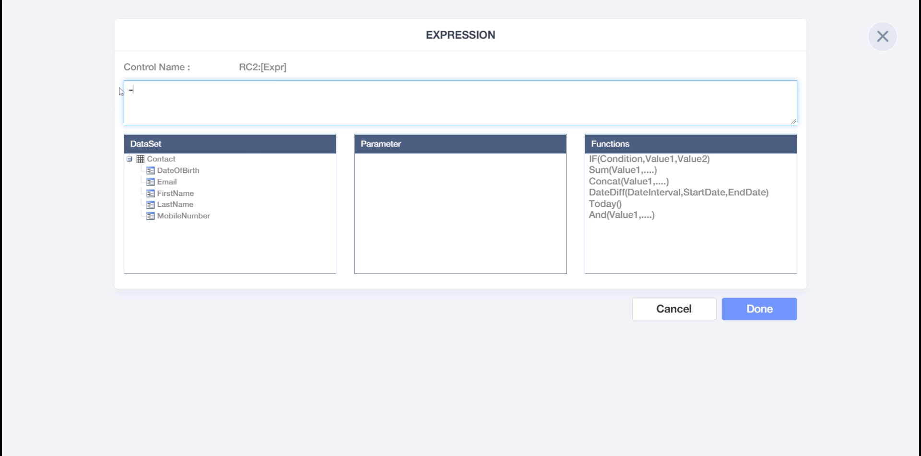
{"action": "double_click", "coordinate": [176, 194]}
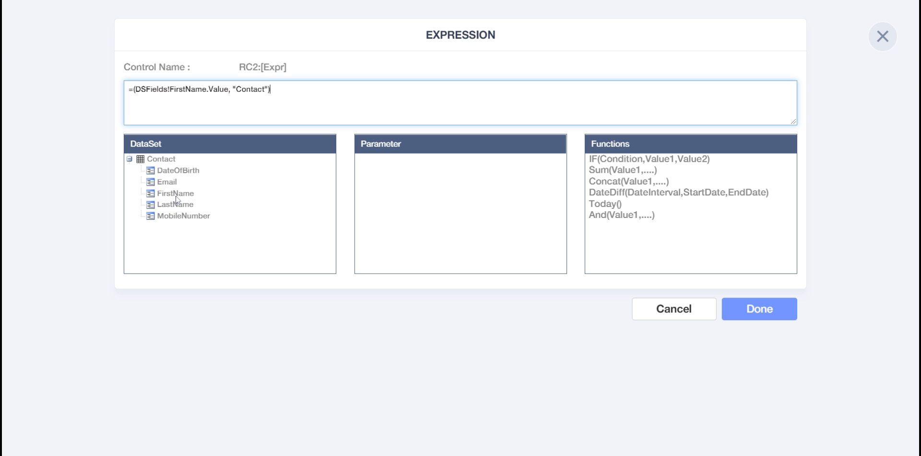
{"action": "left_click", "coordinate": [757, 310]}
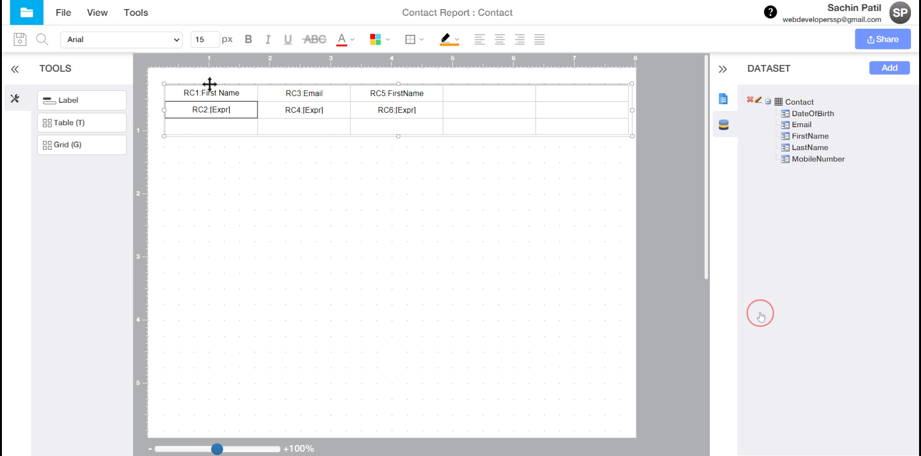
Step: Head the second column 'Last Name' and bind its detail cell to =LastName
{"action": "left_click", "coordinate": [306, 94]}
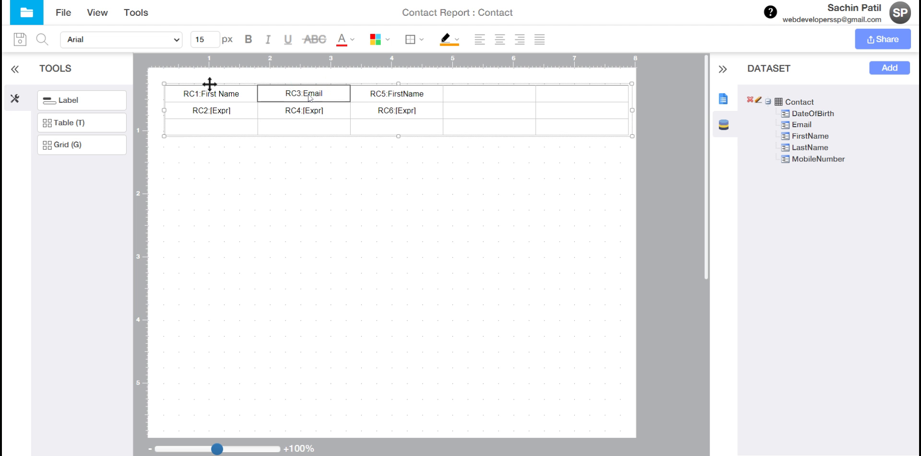
{"action": "right_click", "coordinate": [307, 94]}
{"action": "left_click", "coordinate": [340, 124]}
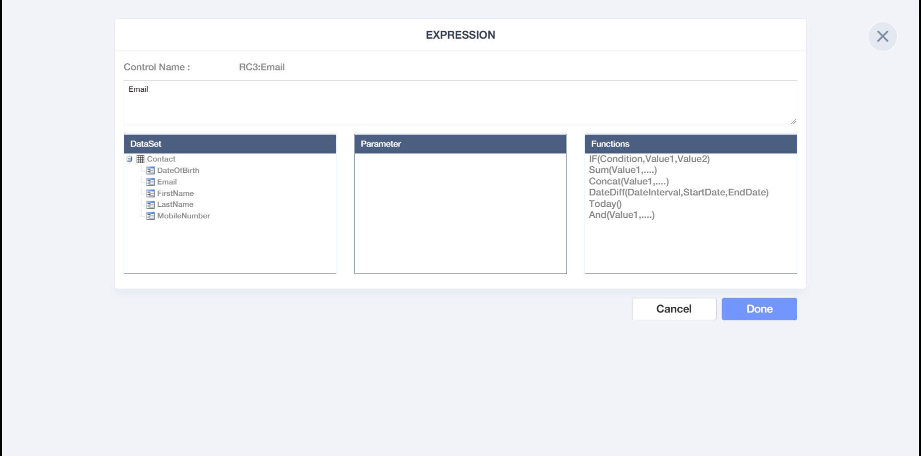
{"action": "double_click", "coordinate": [333, 100]}
{"action": "type", "text": "L"}
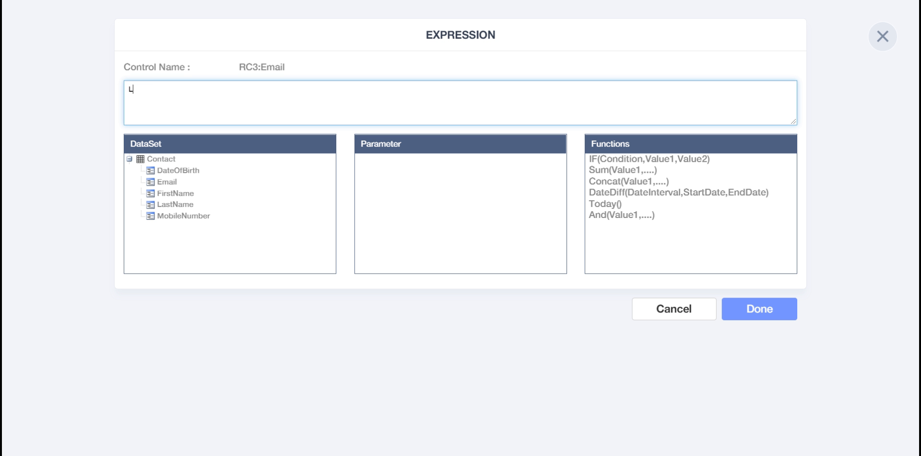
{"action": "type", "text": "ast Name"}
{"action": "left_click", "coordinate": [770, 309]}
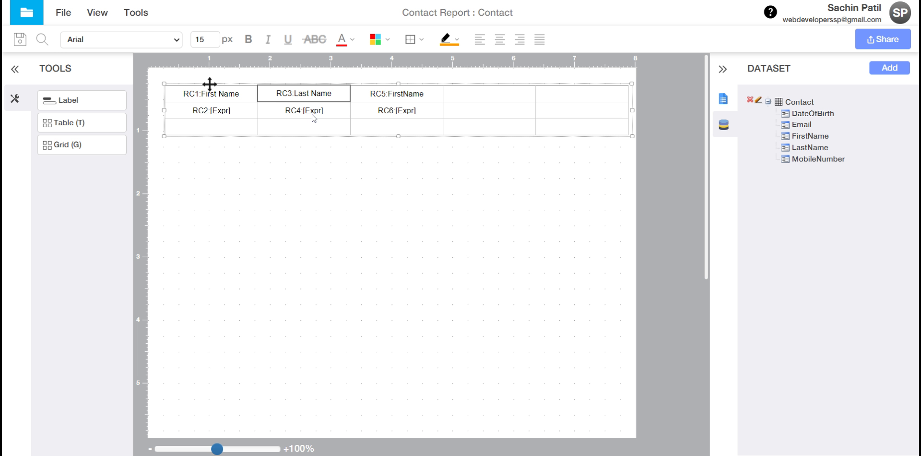
{"action": "left_click", "coordinate": [313, 115]}
{"action": "right_click", "coordinate": [312, 115]}
{"action": "left_click", "coordinate": [327, 134]}
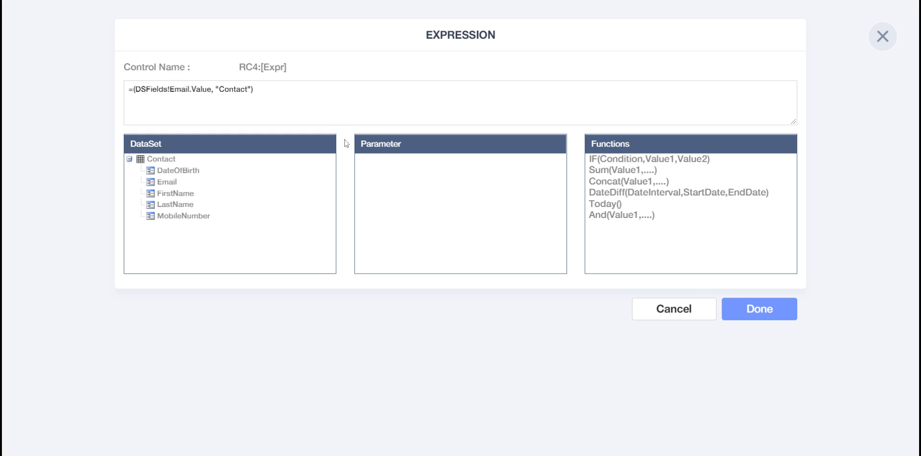
{"action": "left_click_drag", "start_coordinate": [309, 104], "coordinate": [111, 93]}
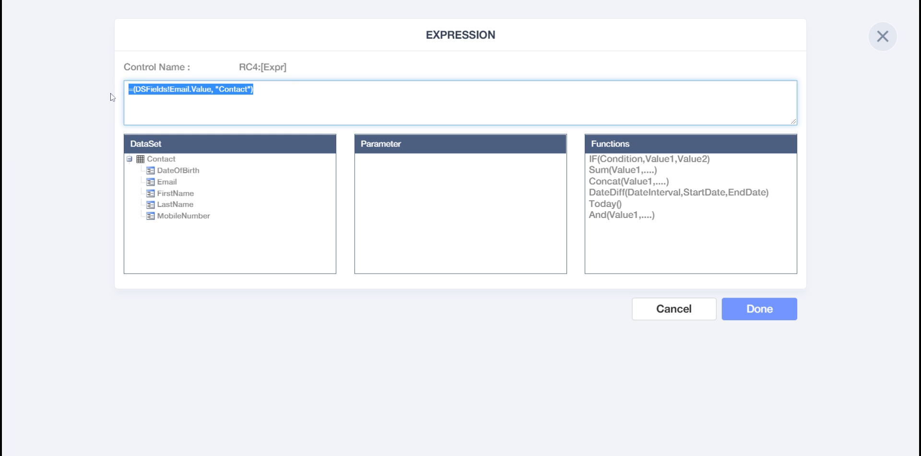
{"action": "type", "text": "="}
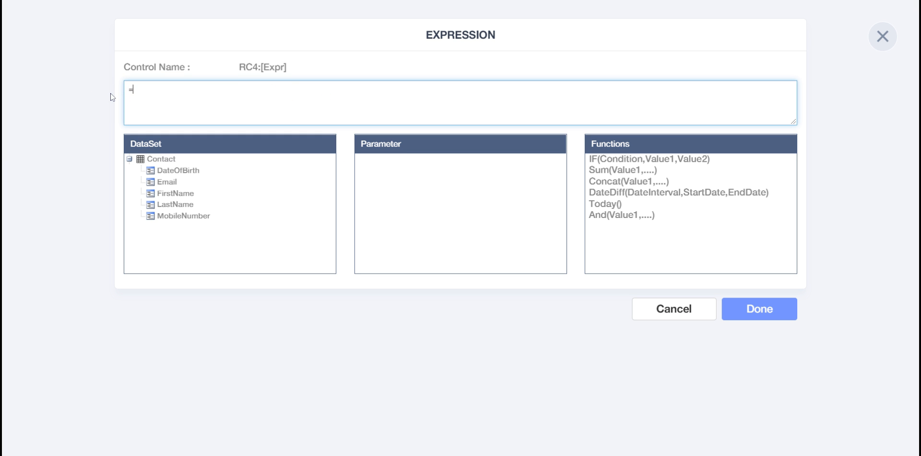
{"action": "double_click", "coordinate": [175, 205]}
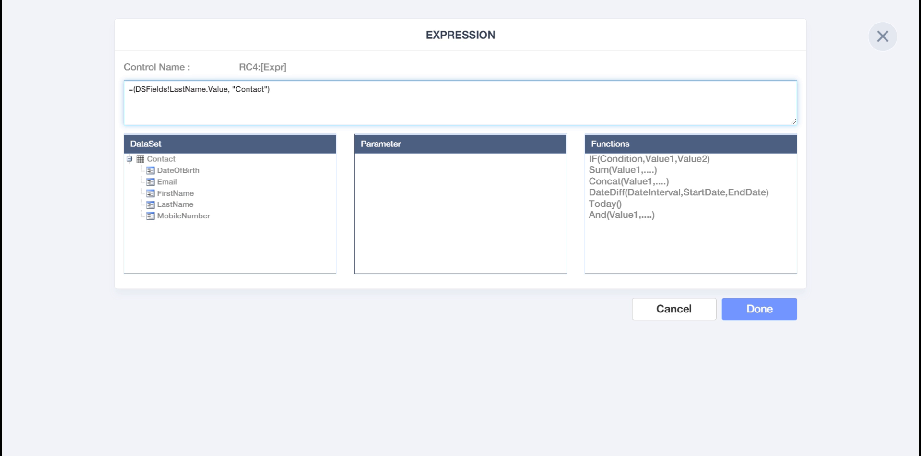
{"action": "left_click", "coordinate": [771, 312]}
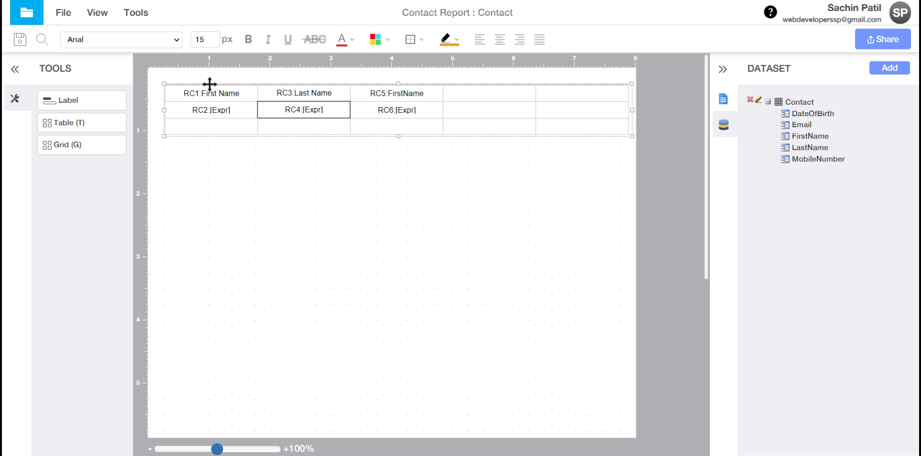
Step: Head the third column 'Date Of Birth' and bind its detail cell to =DateOfBirth
{"action": "left_click", "coordinate": [394, 99]}
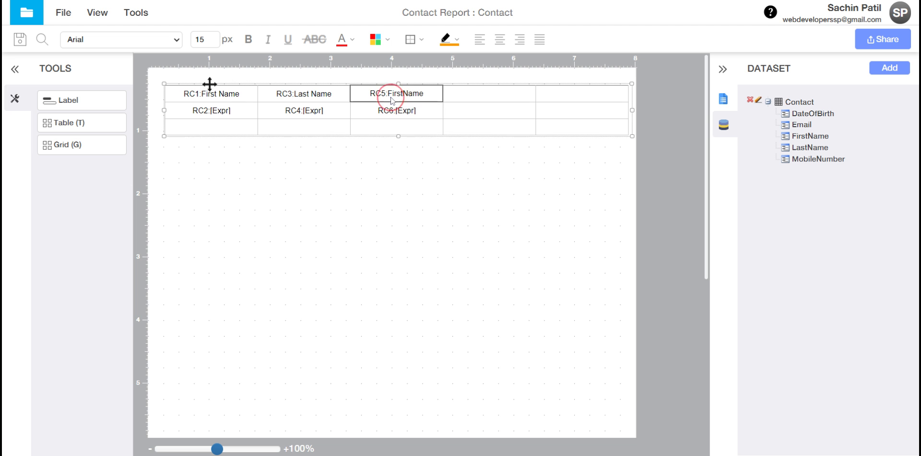
{"action": "right_click", "coordinate": [392, 100]}
{"action": "left_click", "coordinate": [425, 123]}
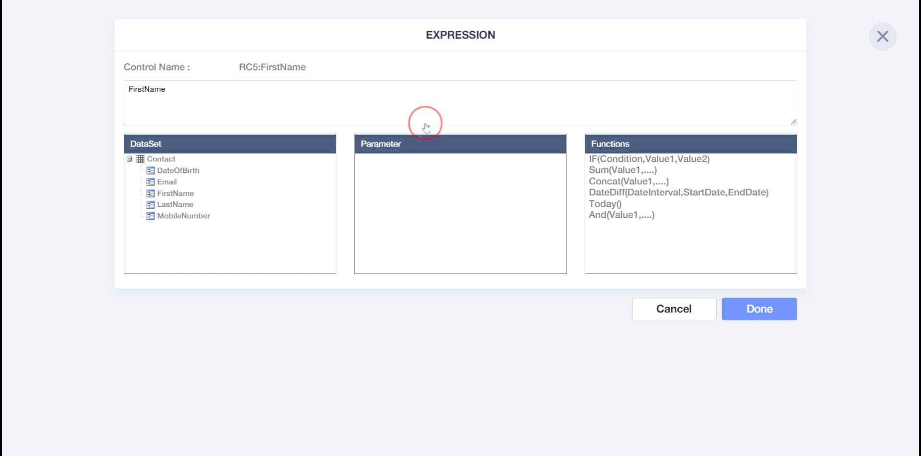
{"action": "type", "text": "Date Of Birth"}
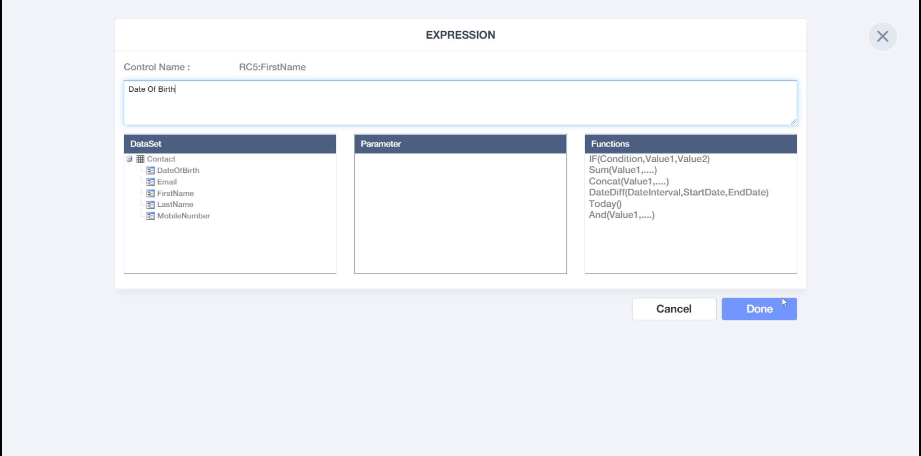
{"action": "left_click", "coordinate": [767, 303]}
{"action": "left_click", "coordinate": [431, 112]}
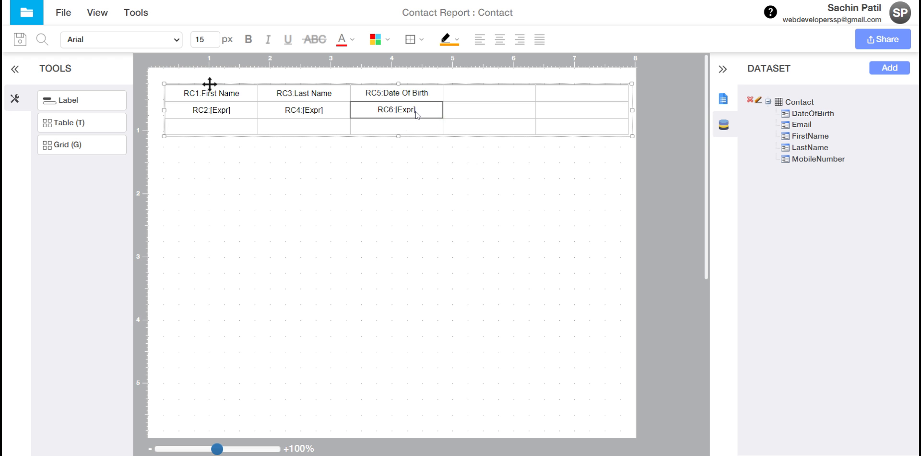
{"action": "right_click", "coordinate": [415, 111]}
{"action": "left_click", "coordinate": [433, 137]}
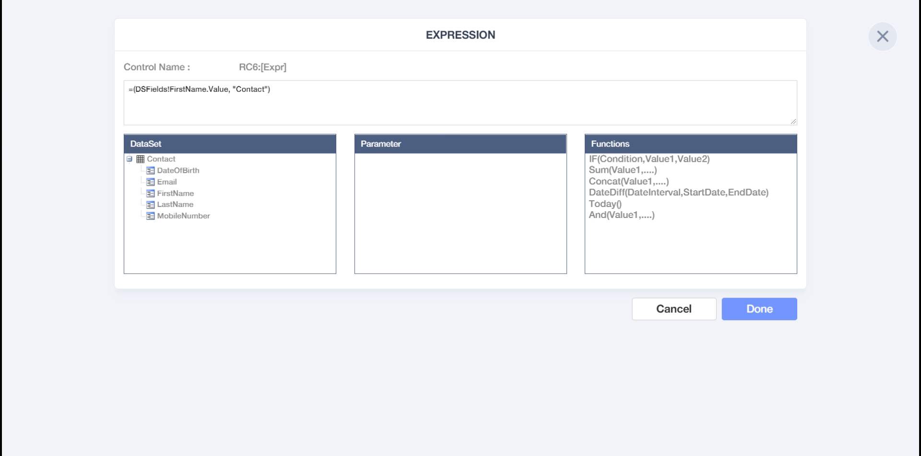
{"action": "left_click_drag", "start_coordinate": [295, 91], "coordinate": [93, 82]}
{"action": "type", "text": "="}
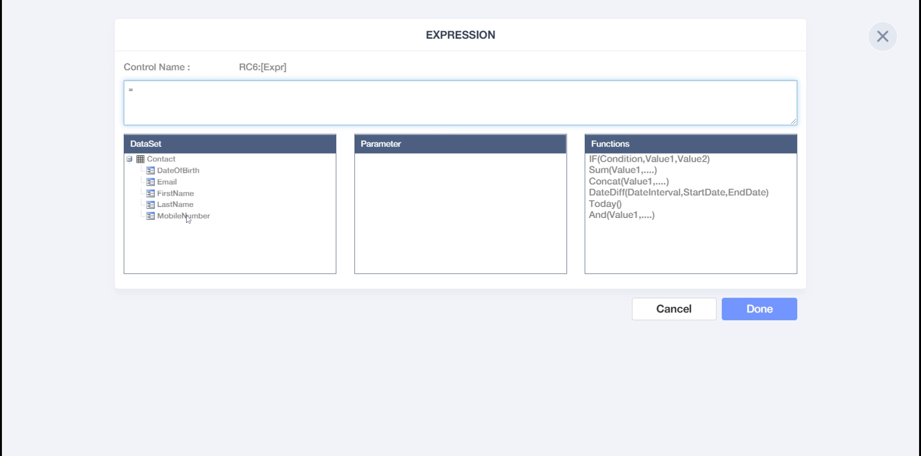
{"action": "double_click", "coordinate": [177, 170]}
{"action": "left_click", "coordinate": [748, 307]}
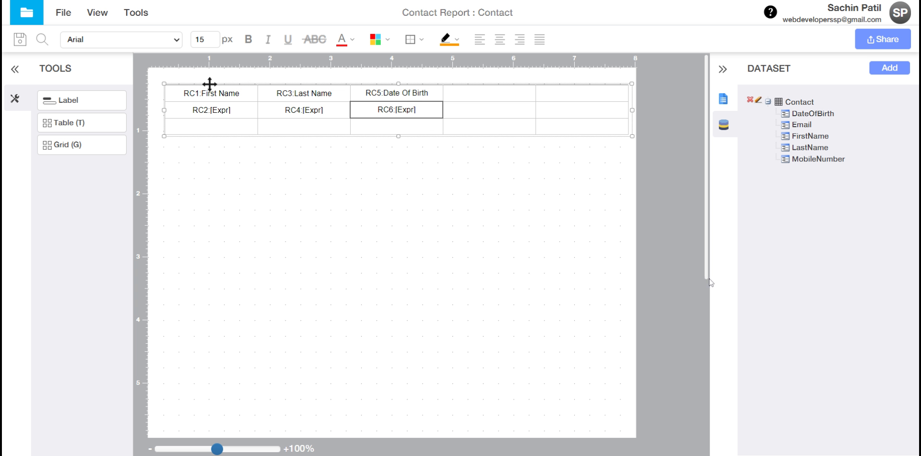
{"action": "left_click", "coordinate": [478, 94]}
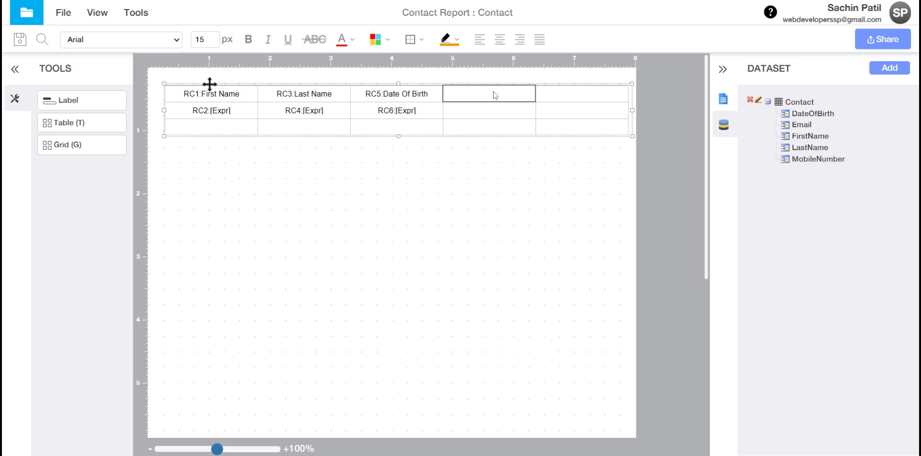
Step: Drop a label into the fourth column header and set its text to Email
{"action": "right_click", "coordinate": [490, 95]}
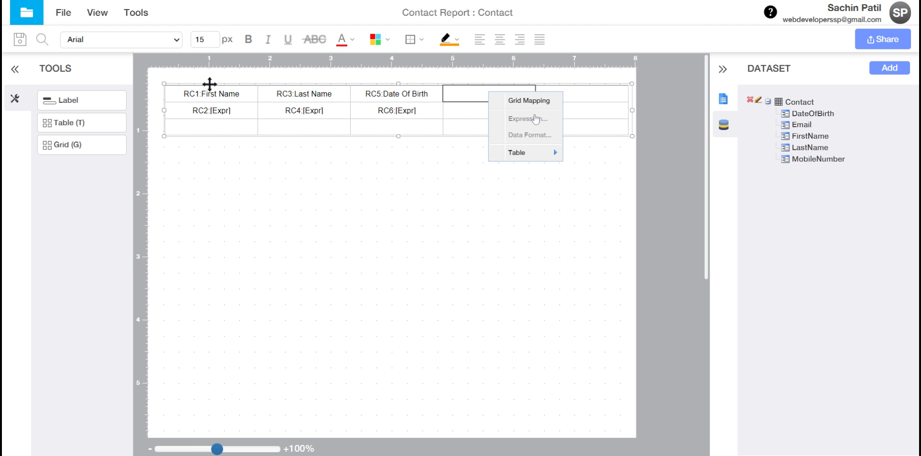
{"action": "left_click", "coordinate": [465, 114]}
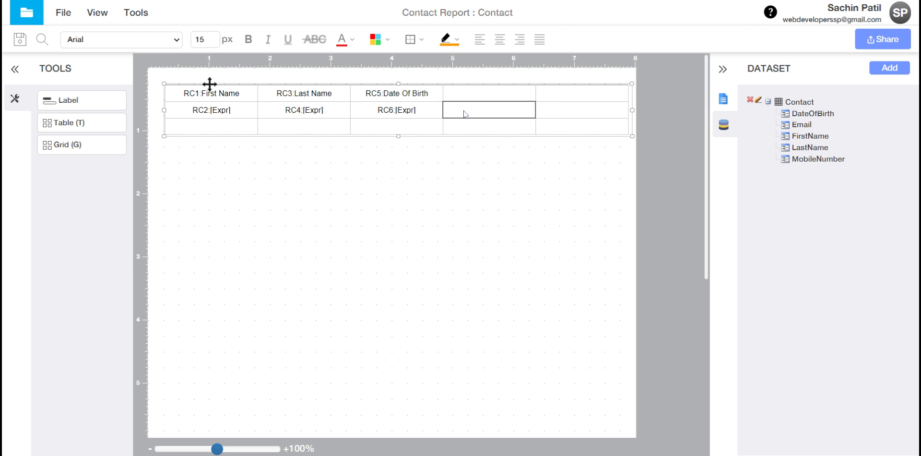
{"action": "left_click_drag", "start_coordinate": [68, 103], "coordinate": [482, 96]}
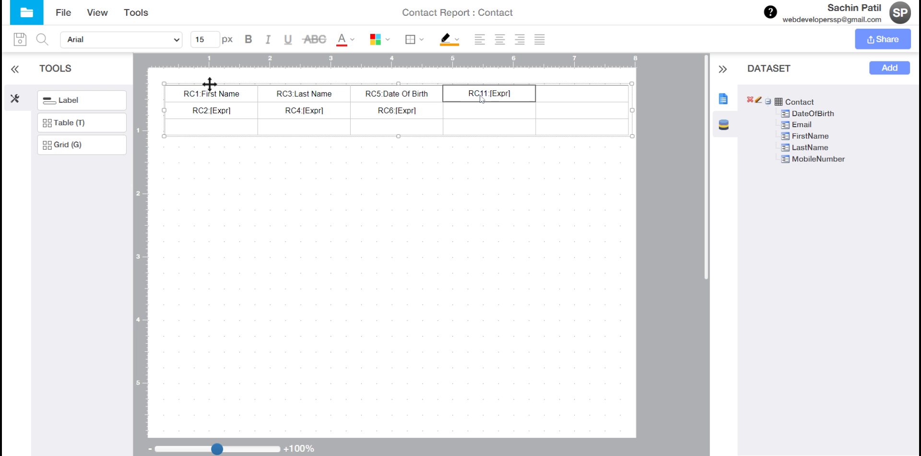
{"action": "right_click", "coordinate": [481, 96]}
{"action": "left_click", "coordinate": [510, 120]}
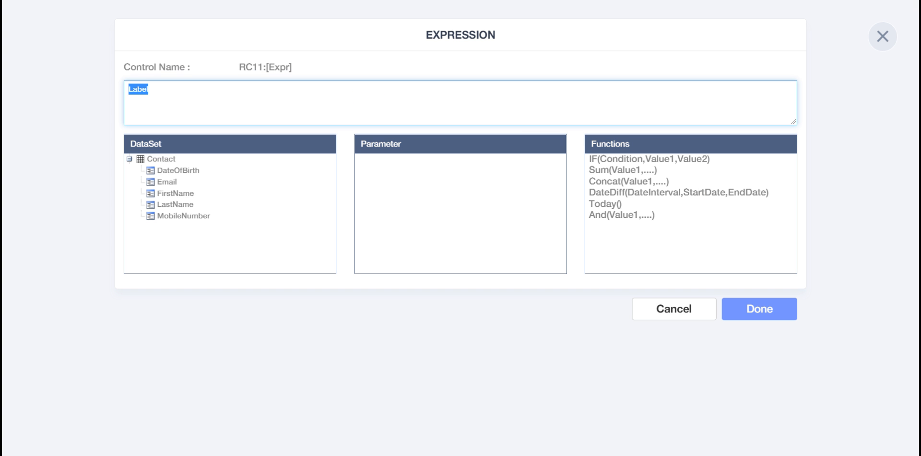
{"action": "type", "text": "Email"}
{"action": "left_click", "coordinate": [756, 311]}
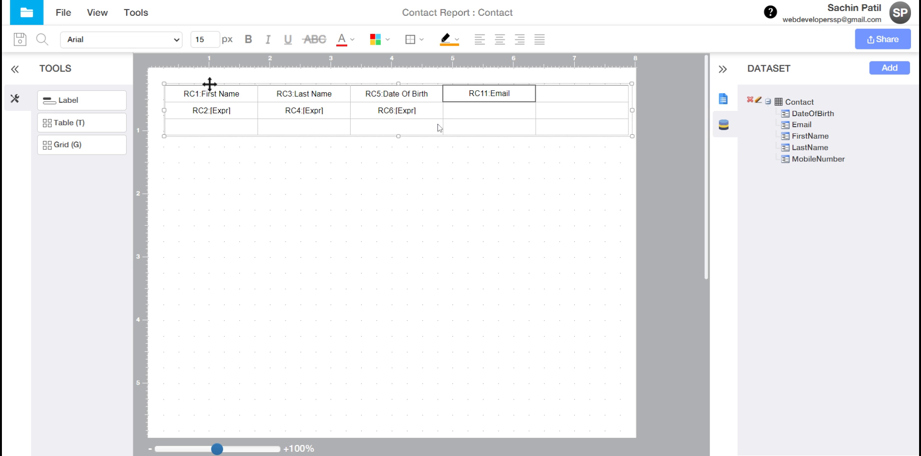
Step: Add a label beneath the Email header with the expression =Email
{"action": "left_click", "coordinate": [453, 114]}
{"action": "right_click", "coordinate": [453, 113]}
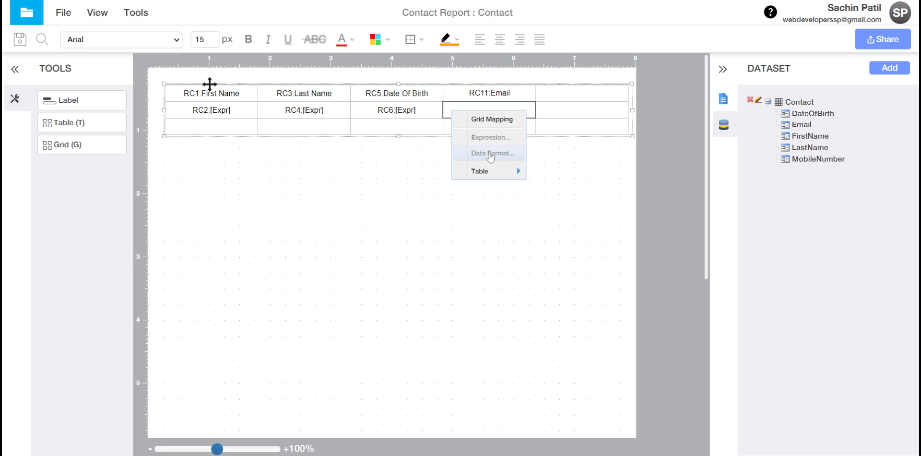
{"action": "left_click", "coordinate": [562, 130]}
{"action": "left_click_drag", "start_coordinate": [44, 108], "coordinate": [498, 112]}
{"action": "right_click", "coordinate": [493, 110]}
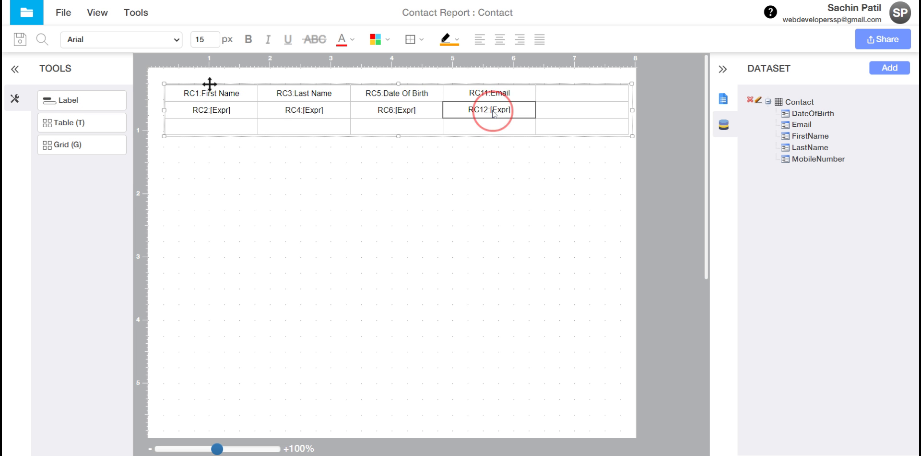
{"action": "mouse_move", "coordinate": [520, 173]}
{"action": "left_click", "coordinate": [525, 139]}
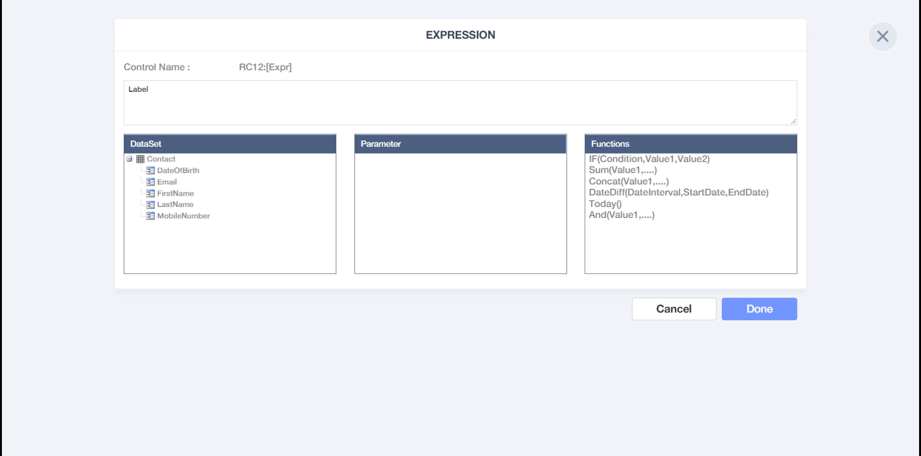
{"action": "double_click", "coordinate": [191, 95]}
{"action": "type", "text": "="}
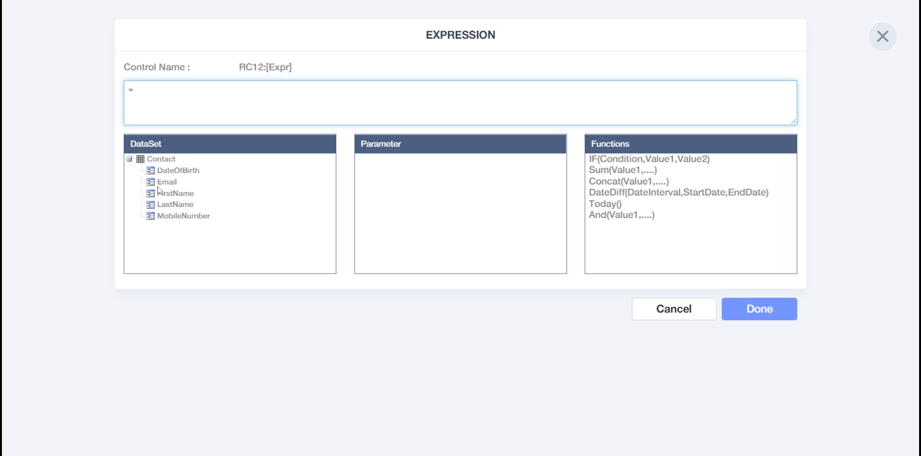
{"action": "double_click", "coordinate": [174, 184]}
{"action": "left_click", "coordinate": [773, 303]}
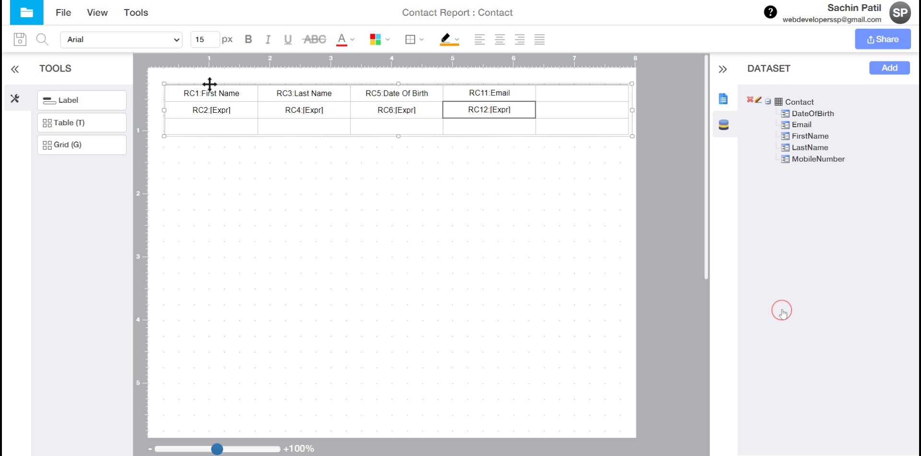
Step: Drop a label into the fifth column header and set its text to Mobile Number
{"action": "left_click_drag", "start_coordinate": [72, 99], "coordinate": [584, 95]}
{"action": "right_click", "coordinate": [583, 96]}
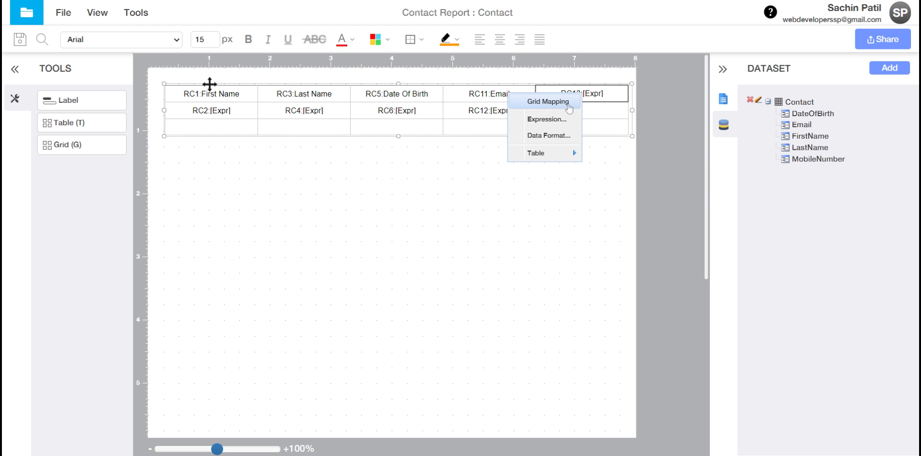
{"action": "left_click", "coordinate": [546, 120]}
{"action": "left_click", "coordinate": [283, 97]}
{"action": "key", "text": "ctrl+a"}
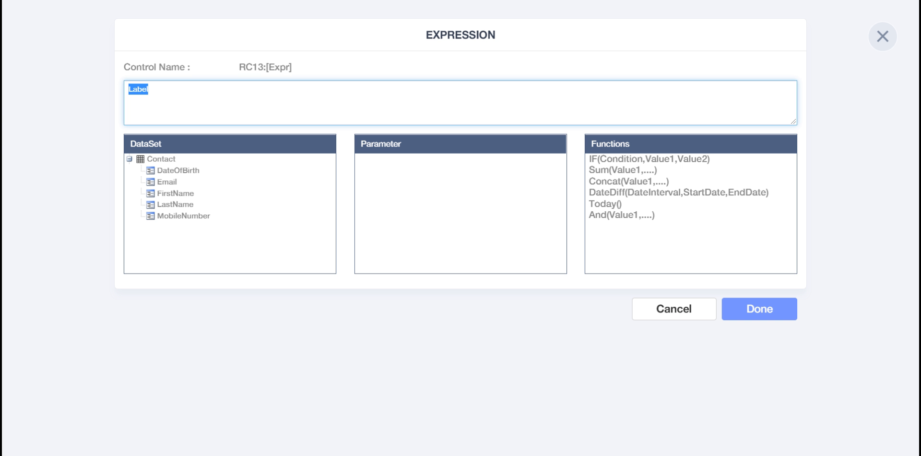
{"action": "type", "text": "="}
{"action": "key", "text": "BackSpace"}
{"action": "type", "text": "Mobile Number"}
{"action": "left_click", "coordinate": [759, 308]}
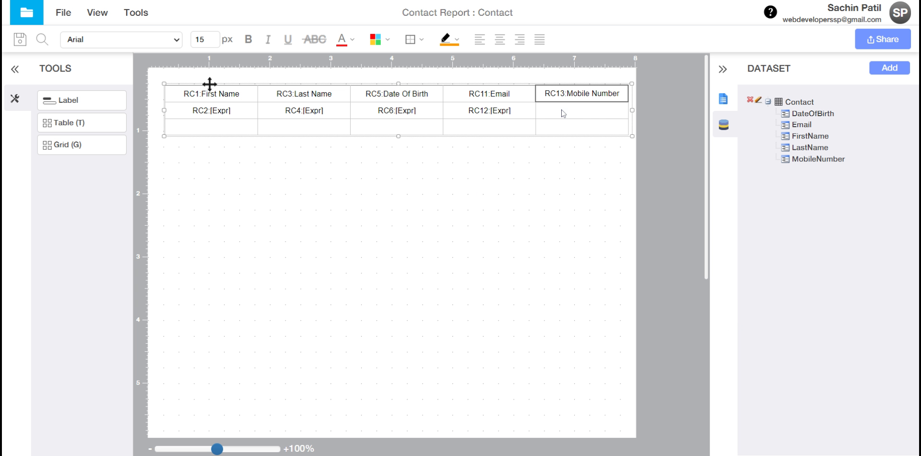
Step: Add a label under it bound to =MobileNumber and save the report
{"action": "left_click_drag", "start_coordinate": [89, 102], "coordinate": [585, 108]}
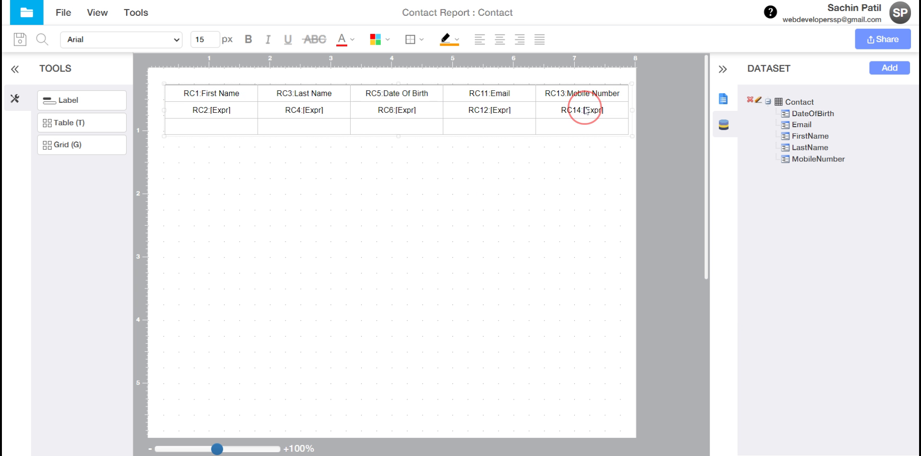
{"action": "left_click", "coordinate": [571, 116]}
{"action": "right_click", "coordinate": [571, 116]}
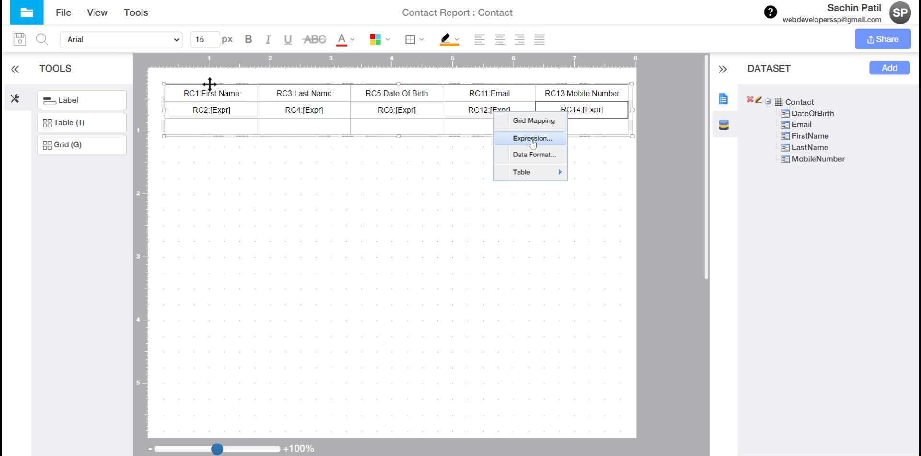
{"action": "left_click", "coordinate": [532, 138]}
{"action": "double_click", "coordinate": [199, 99]}
{"action": "type", "text": "="}
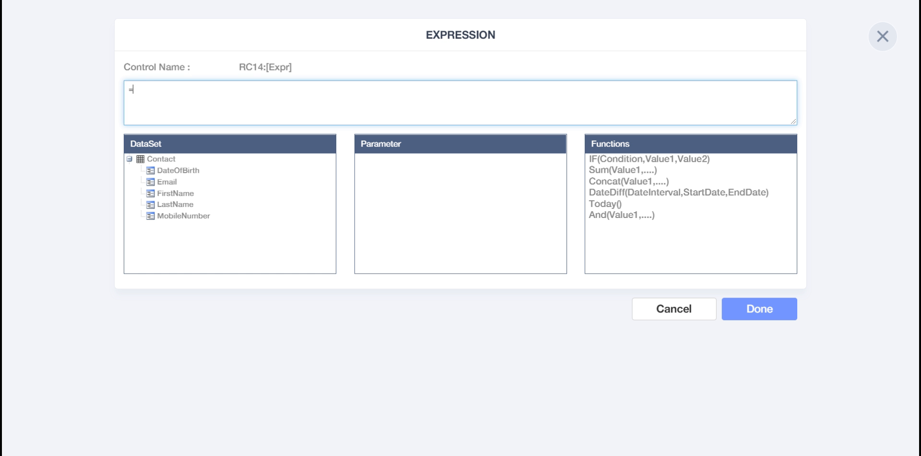
{"action": "double_click", "coordinate": [183, 216]}
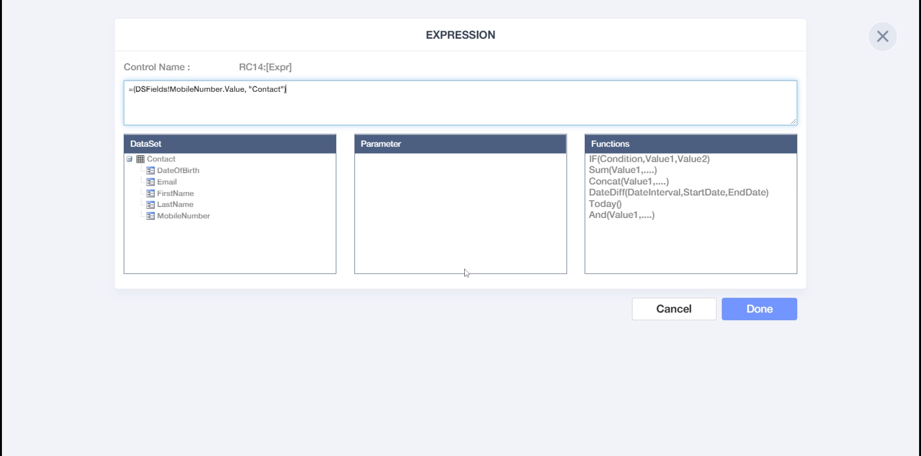
{"action": "left_click", "coordinate": [746, 303]}
{"action": "left_click", "coordinate": [20, 44]}
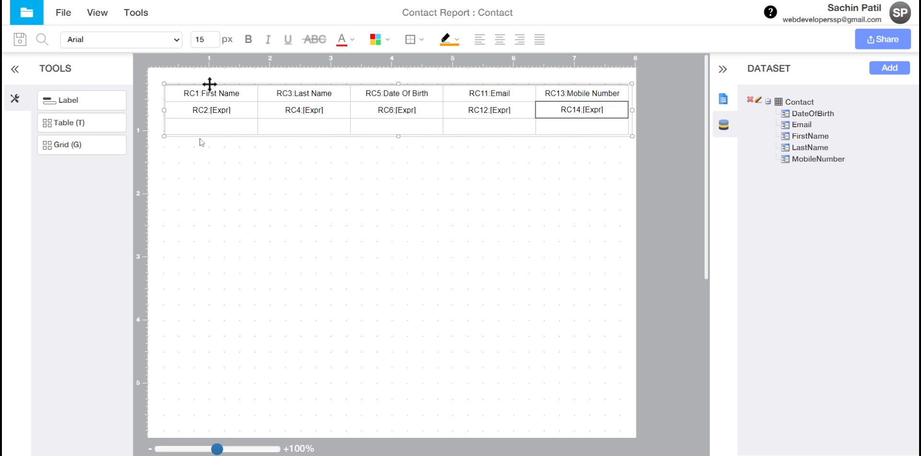
{"action": "left_click", "coordinate": [42, 40]}
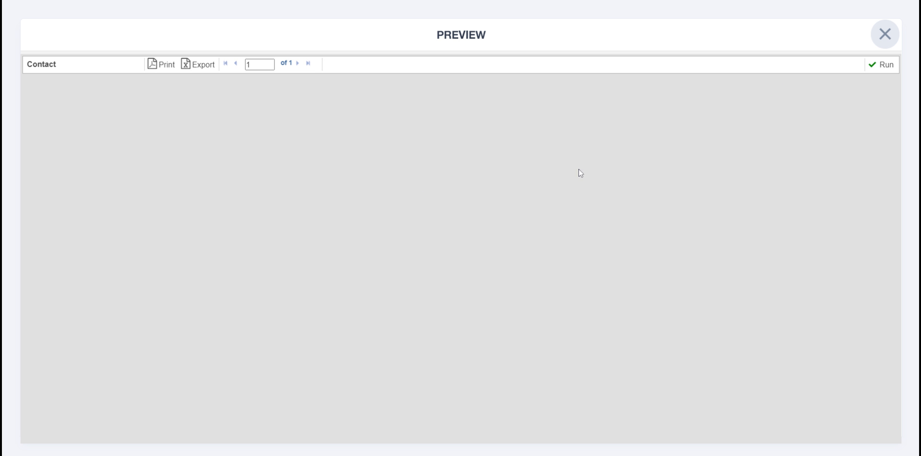
{"action": "left_click", "coordinate": [883, 65]}
{"action": "left_click", "coordinate": [885, 34]}
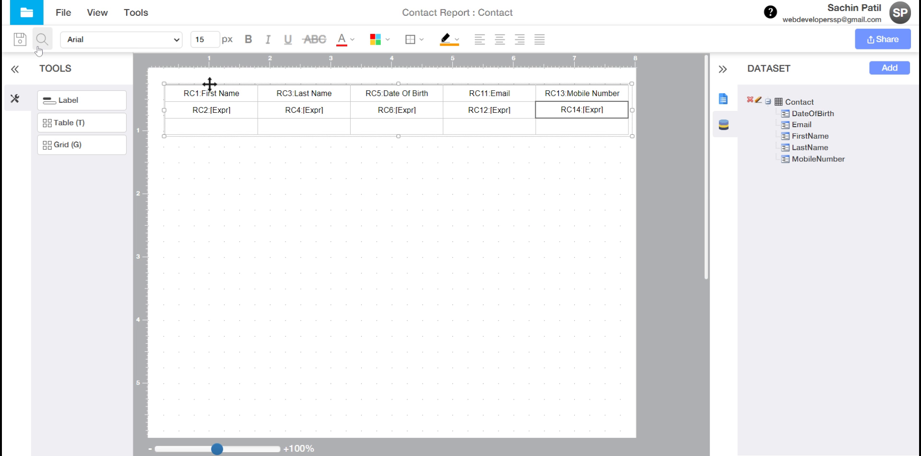
Step: Save the report, set Contact as its start page, then generate and copy the published link
{"action": "left_click", "coordinate": [21, 39]}
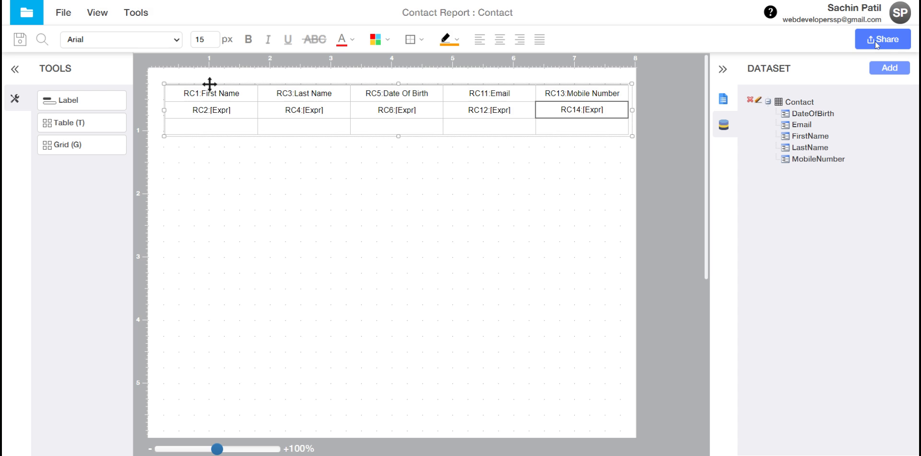
{"action": "left_click", "coordinate": [875, 43]}
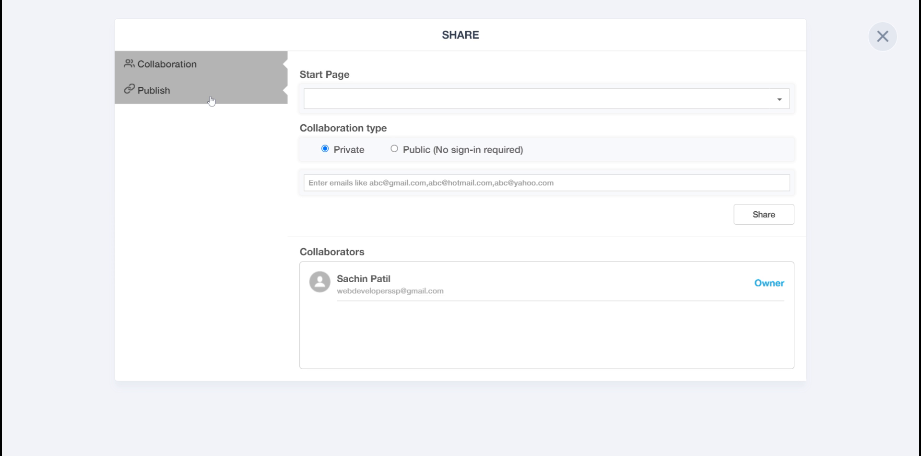
{"action": "left_click", "coordinate": [350, 100]}
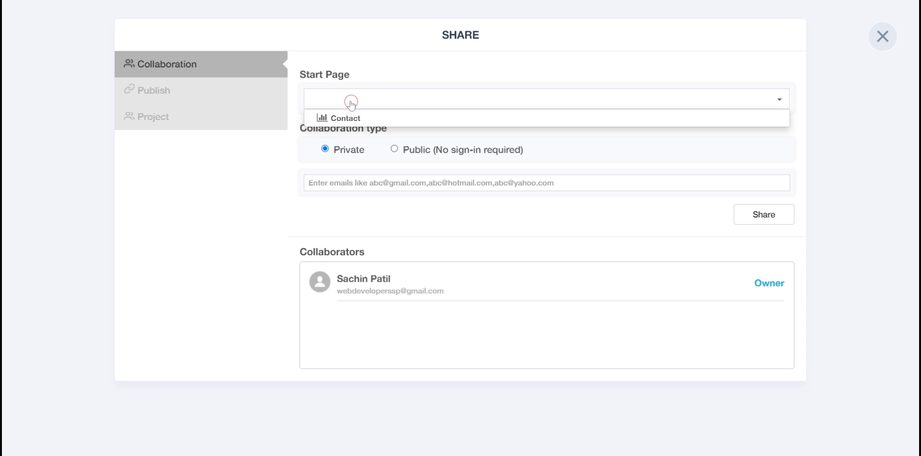
{"action": "left_click", "coordinate": [346, 118]}
{"action": "left_click", "coordinate": [195, 92]}
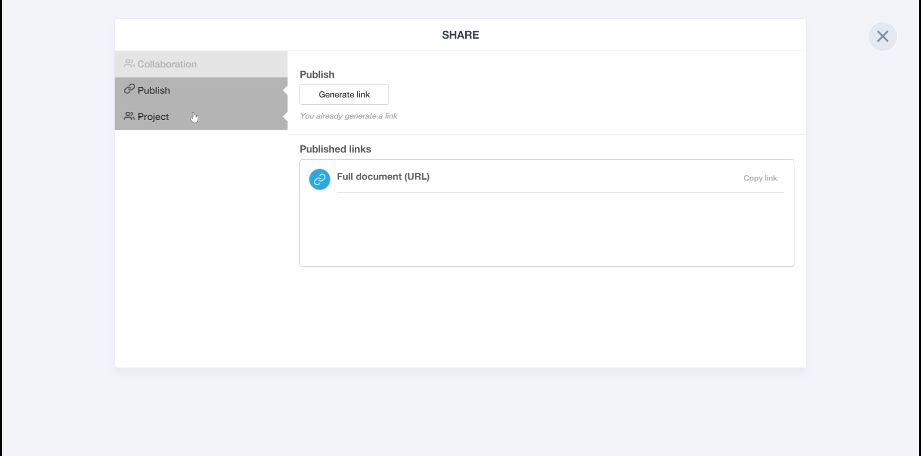
{"action": "left_click", "coordinate": [335, 100]}
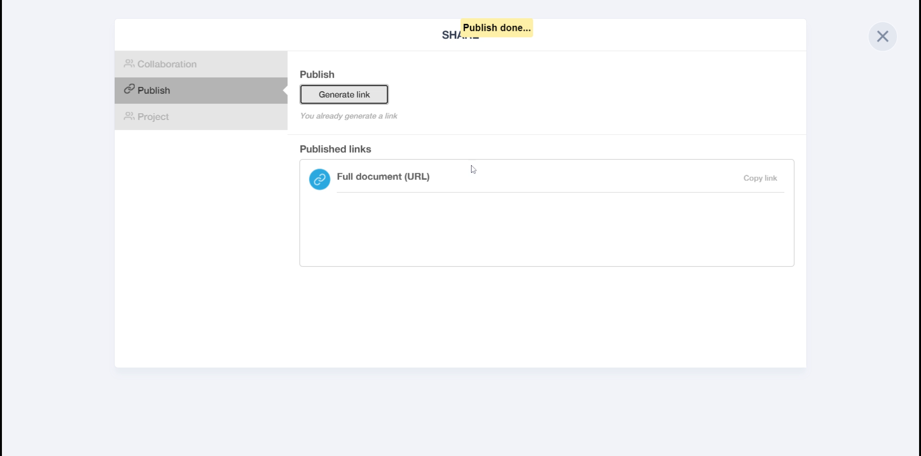
{"action": "left_click", "coordinate": [768, 183]}
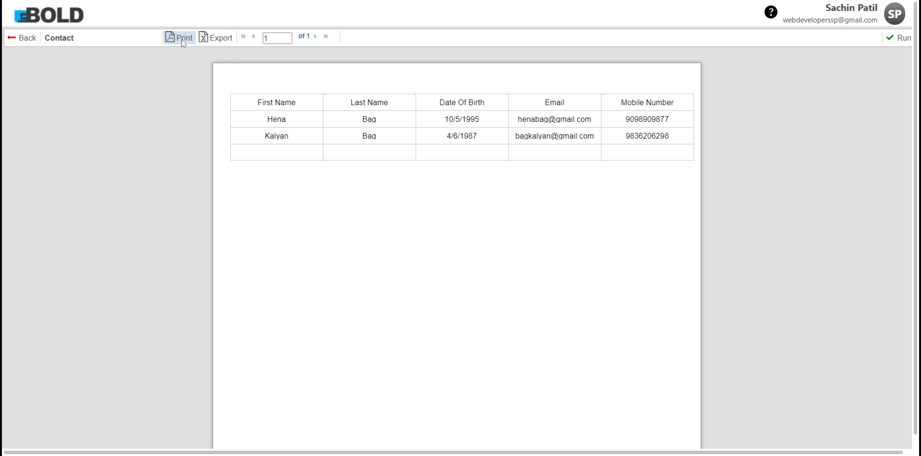
{"action": "left_click", "coordinate": [220, 41]}
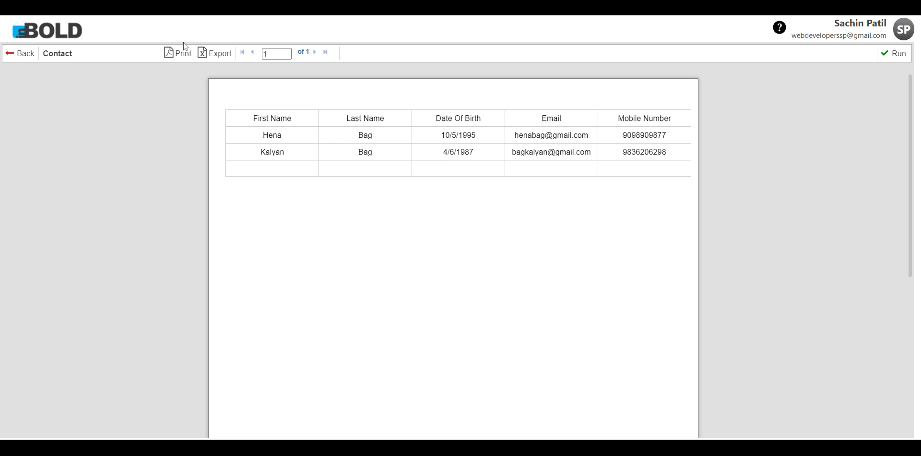
{"action": "left_click", "coordinate": [176, 41]}
{"action": "scroll", "coordinate": [373, 146], "scroll_direction": "down", "scroll_amount": 1}
{"action": "scroll", "coordinate": [376, 153], "scroll_direction": "up", "scroll_amount": 1}
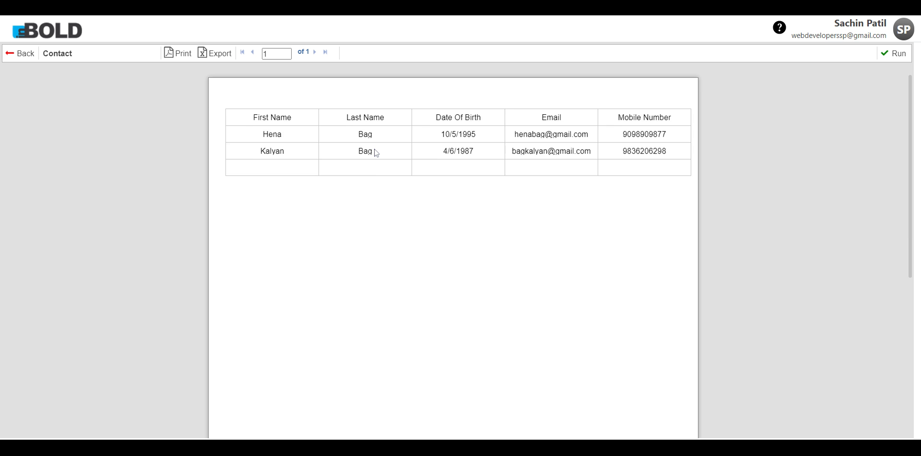